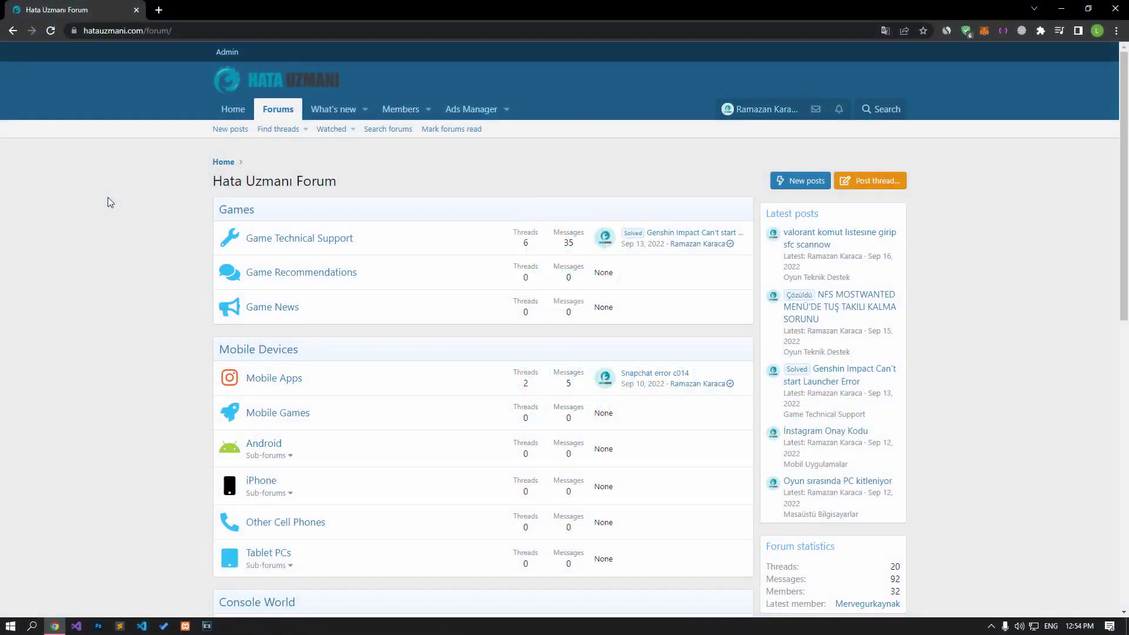
# - Look through the Hata Uzmanı forum's category list and start a new thread post
pyautogui.scroll(-2, 108, 199)
pyautogui.scroll(-8, 108, 196)
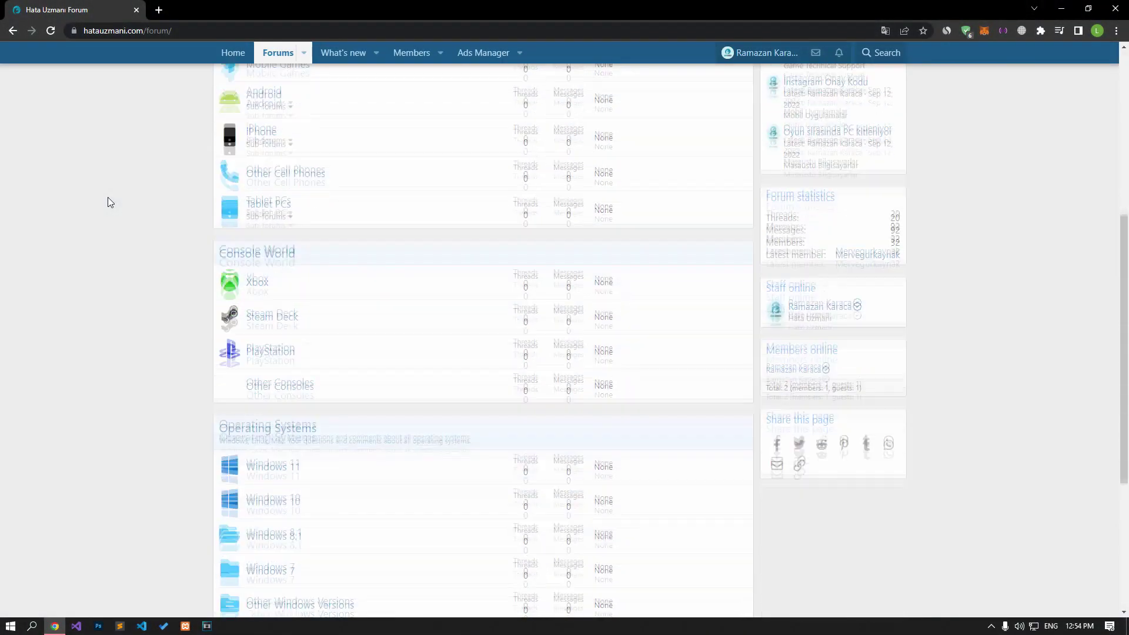
pyautogui.scroll(10, 107, 197)
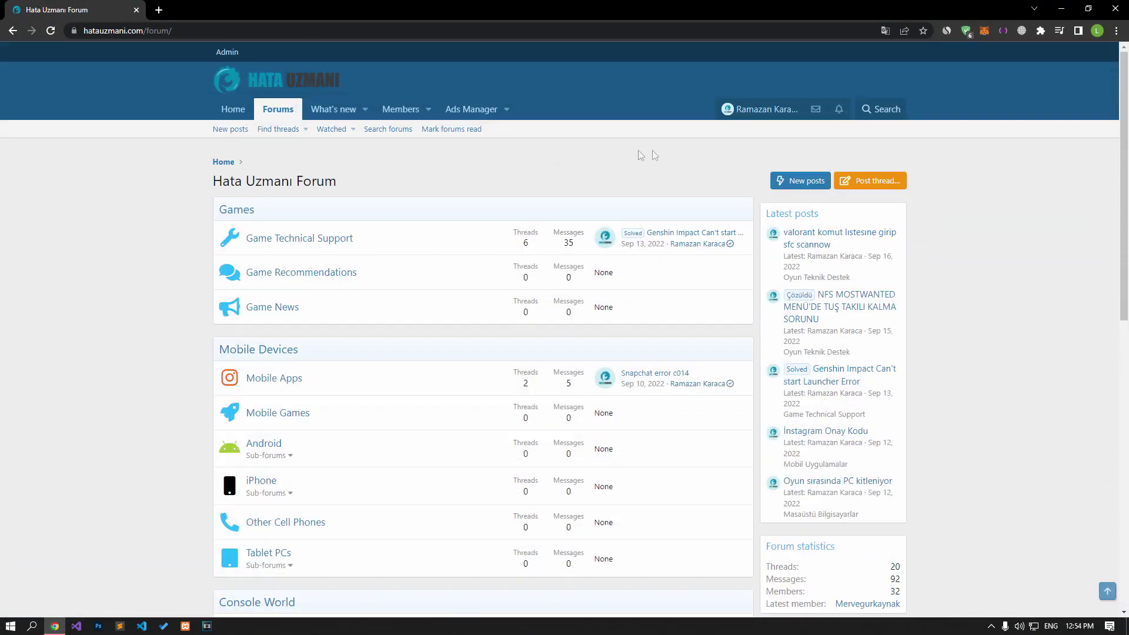
pyautogui.click(897, 183)
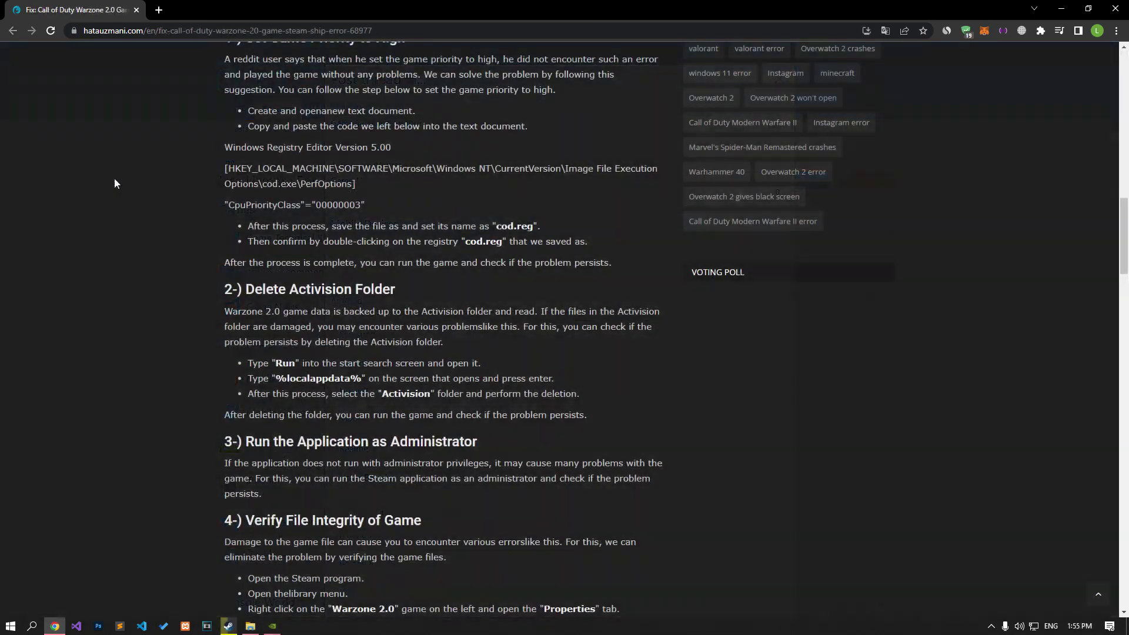
# - Create a new text document in New folder (3) and open it for editing
pyautogui.scroll(1, 114, 179)
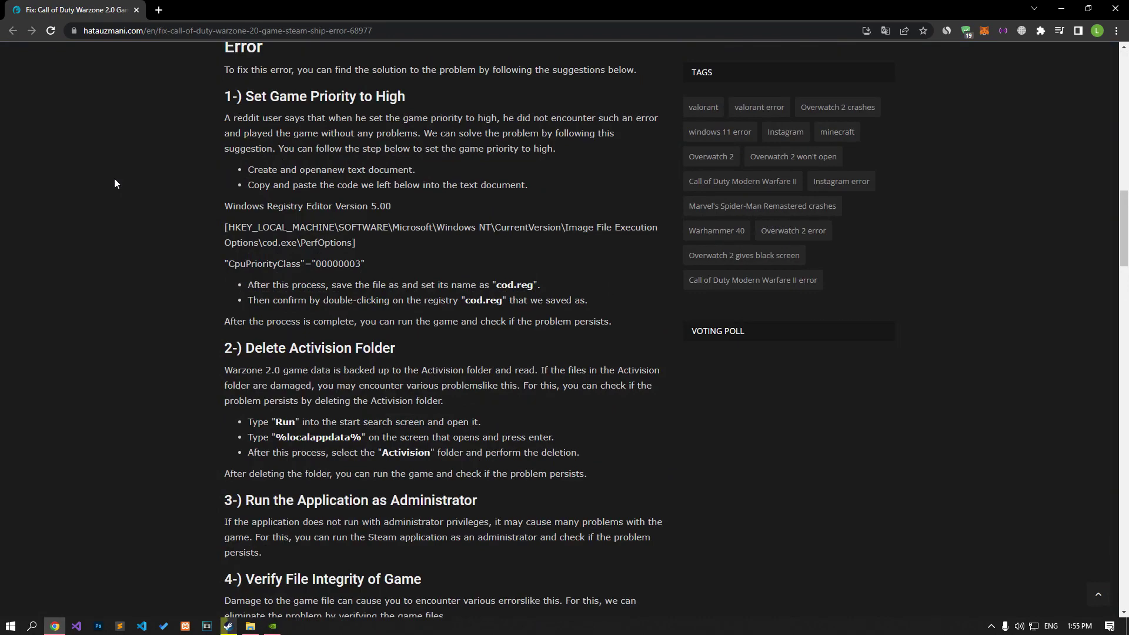
pyautogui.click(250, 625)
pyautogui.rightClick(473, 552)
pyautogui.moveTo(509, 523)
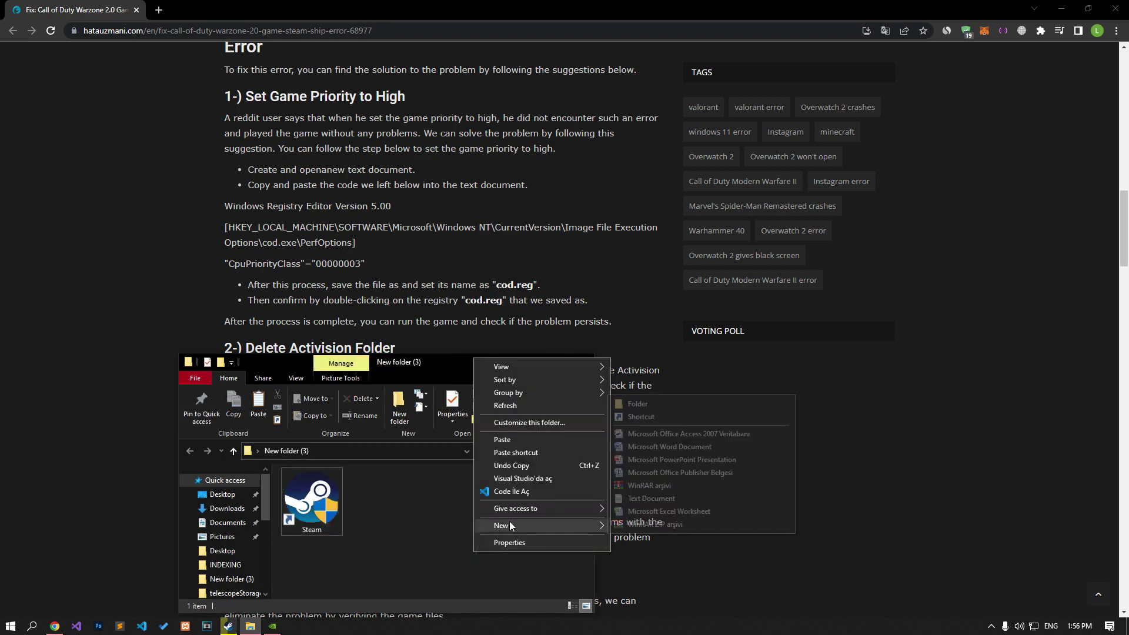
pyautogui.click(651, 498)
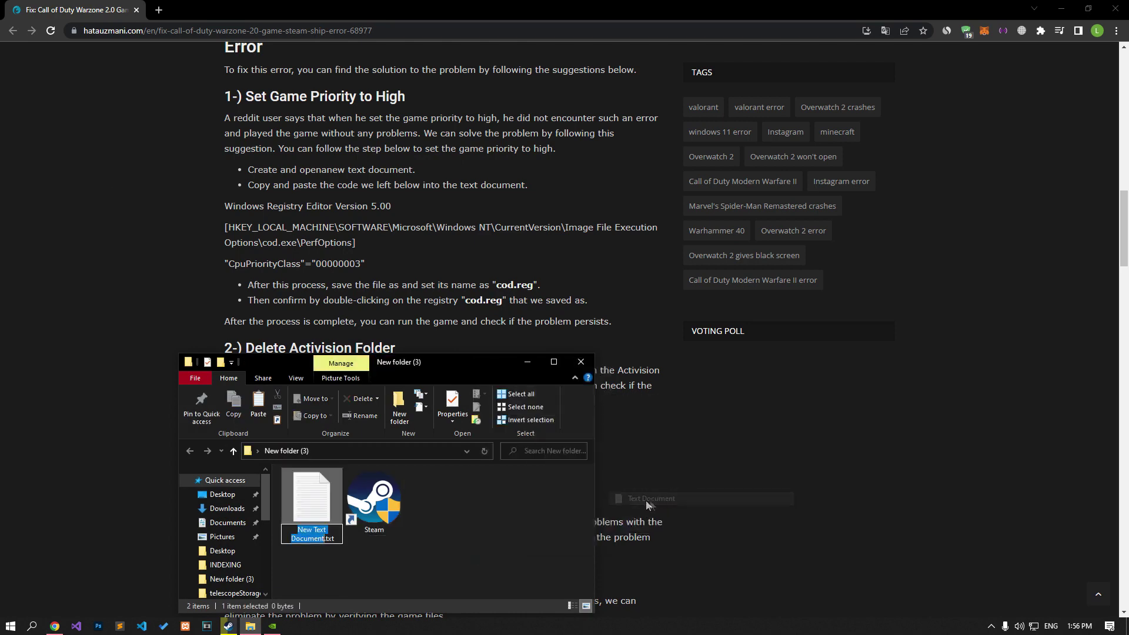
pyautogui.doubleClick(322, 494)
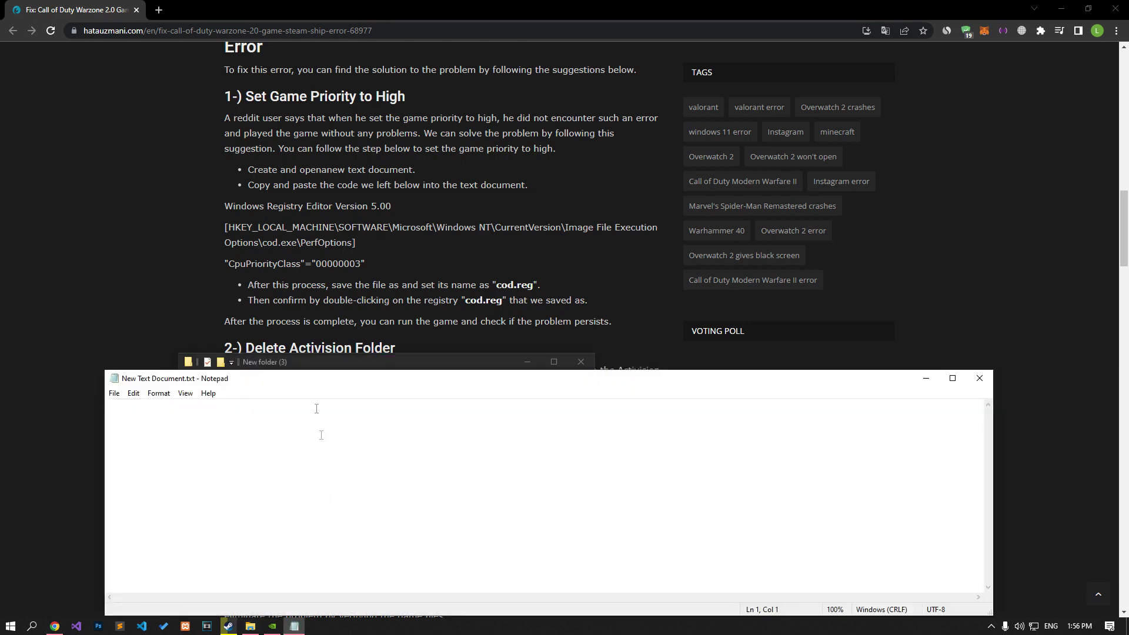
# - Copy the registry code for the cod.exe CPU priority from the article and paste it into the blank text document
pyautogui.moveTo(225, 204); pyautogui.dragTo(363, 264)
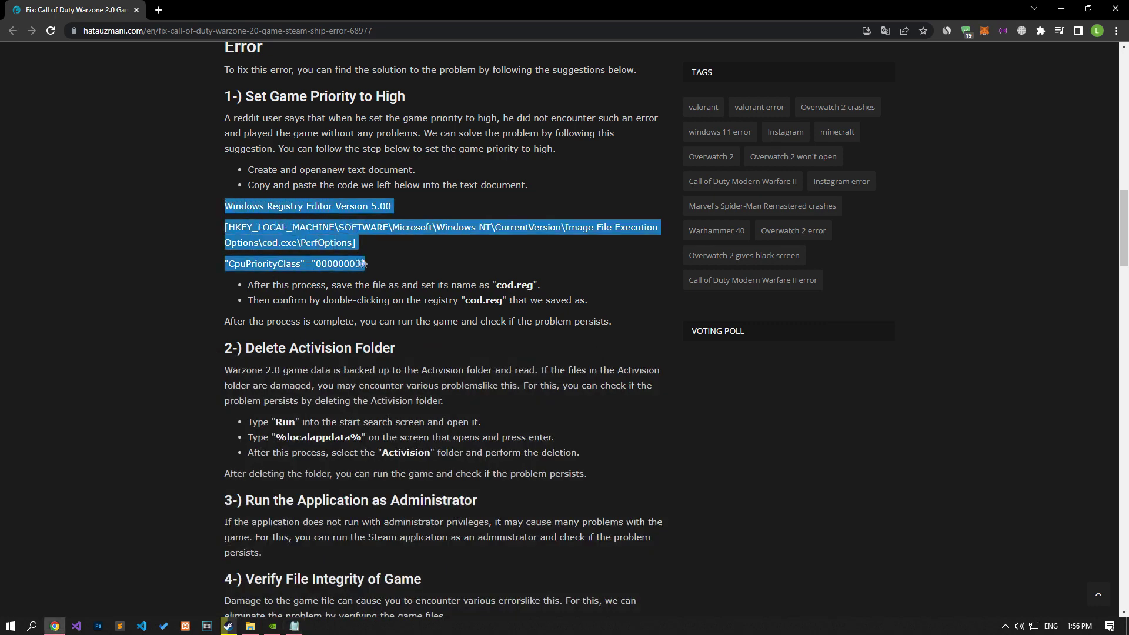
pyautogui.rightClick(363, 263)
pyautogui.click(365, 265)
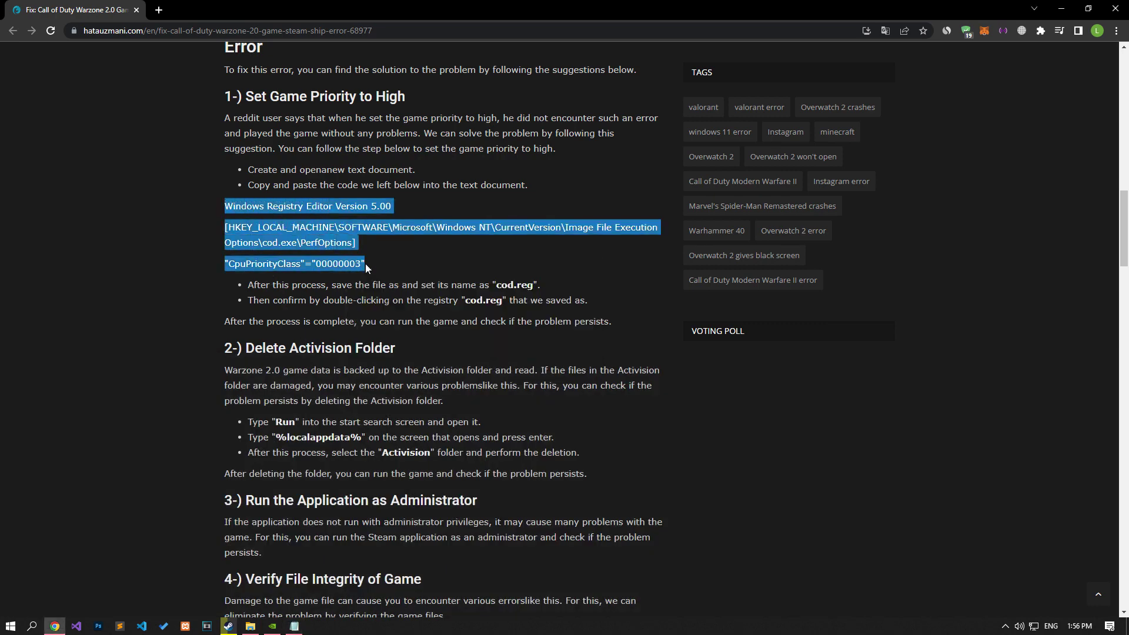
pyautogui.click(296, 627)
pyautogui.rightClick(299, 489)
pyautogui.click(317, 356)
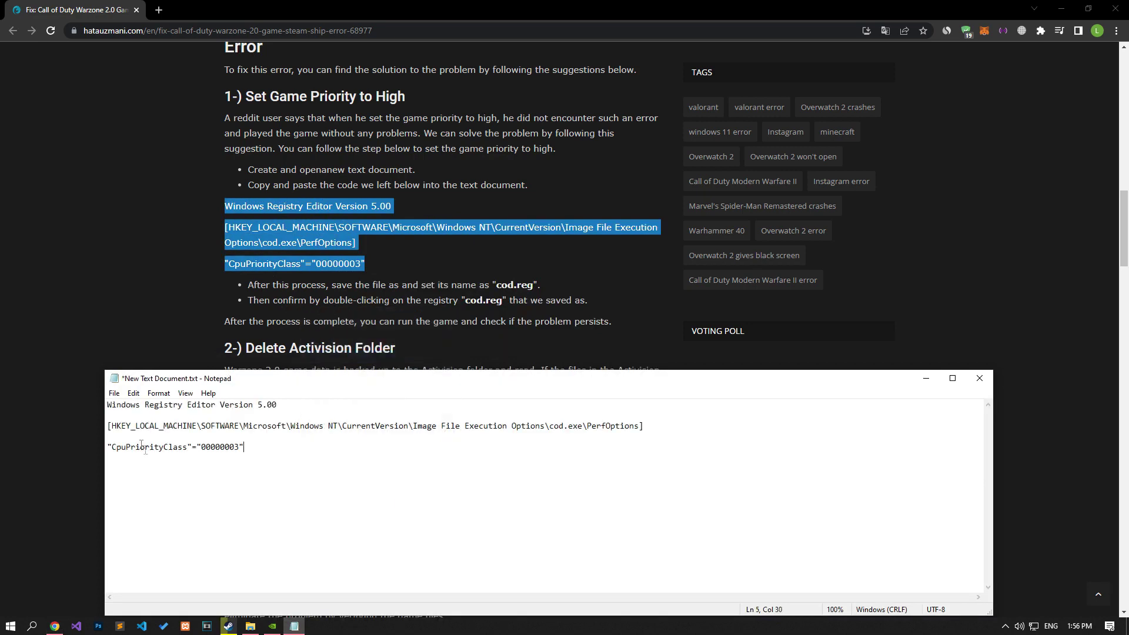
# - Save the pasted code as cod.reg in New folder (3) and close the document
pyautogui.click(114, 393)
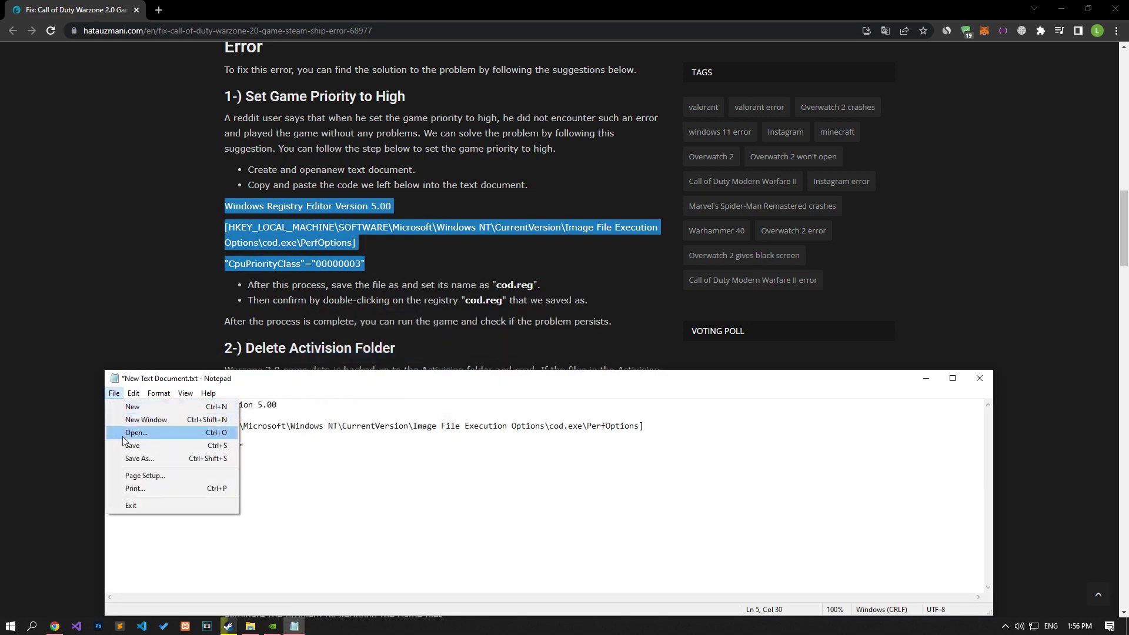
pyautogui.click(141, 459)
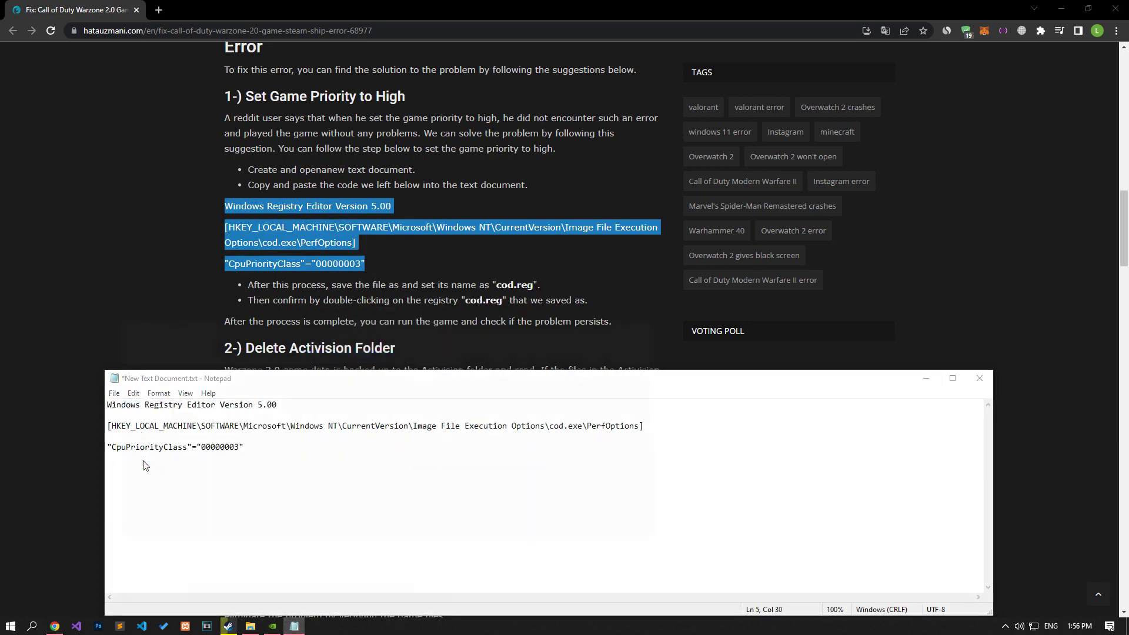
pyautogui.write('c')
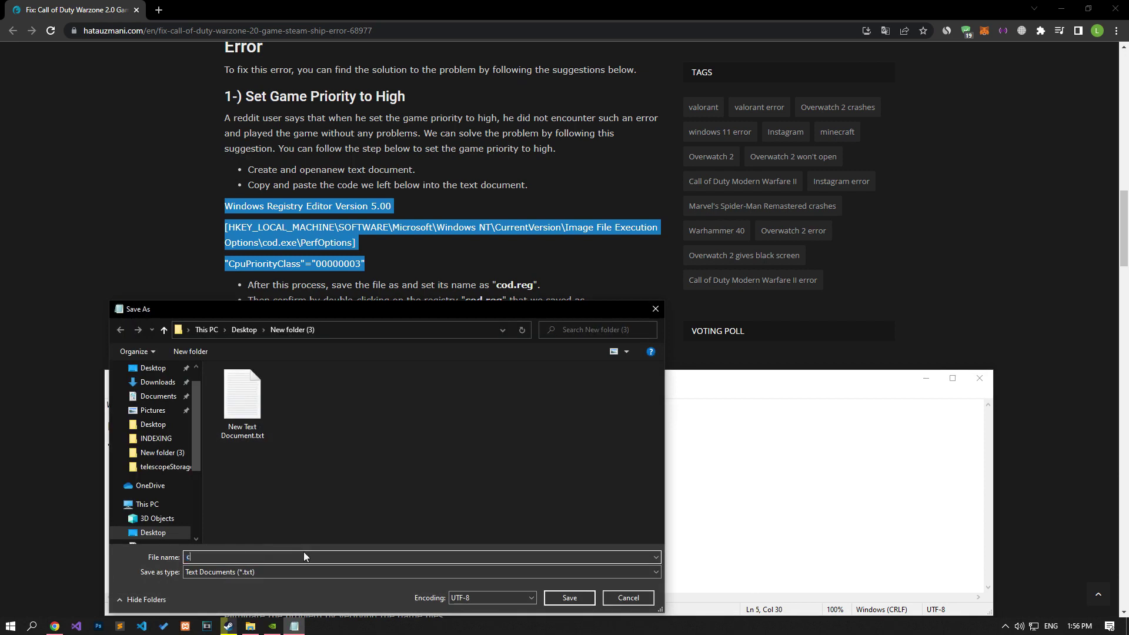
pyautogui.write('od.reg')
pyautogui.click(569, 596)
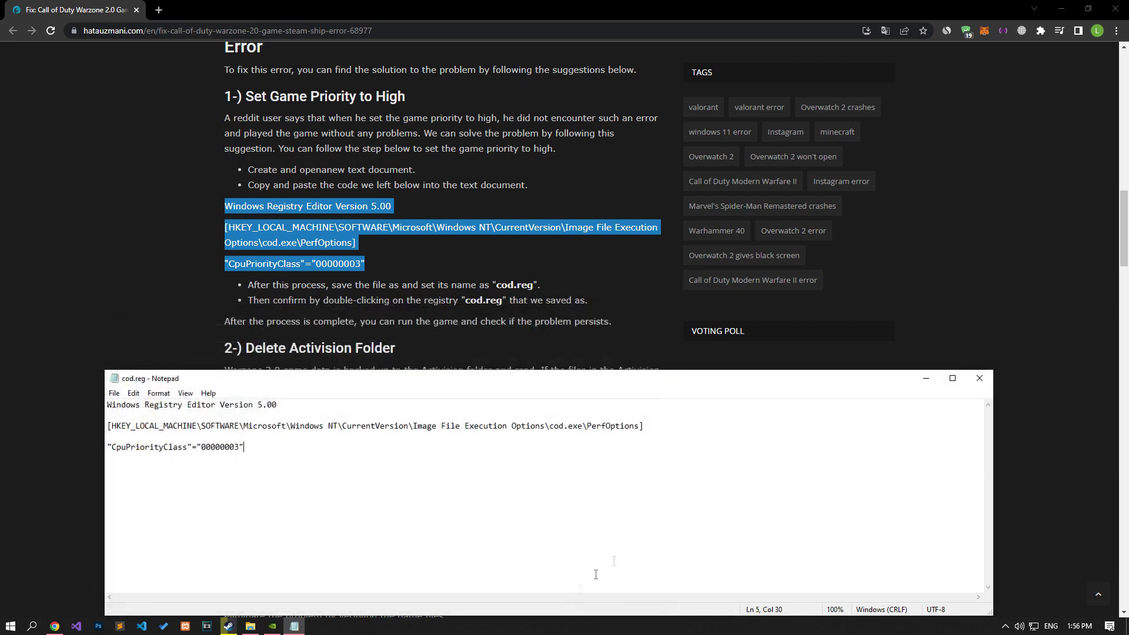
pyautogui.click(979, 378)
# - Run cod.reg from New folder (3) and add its entries to the registry
pyautogui.click(250, 626)
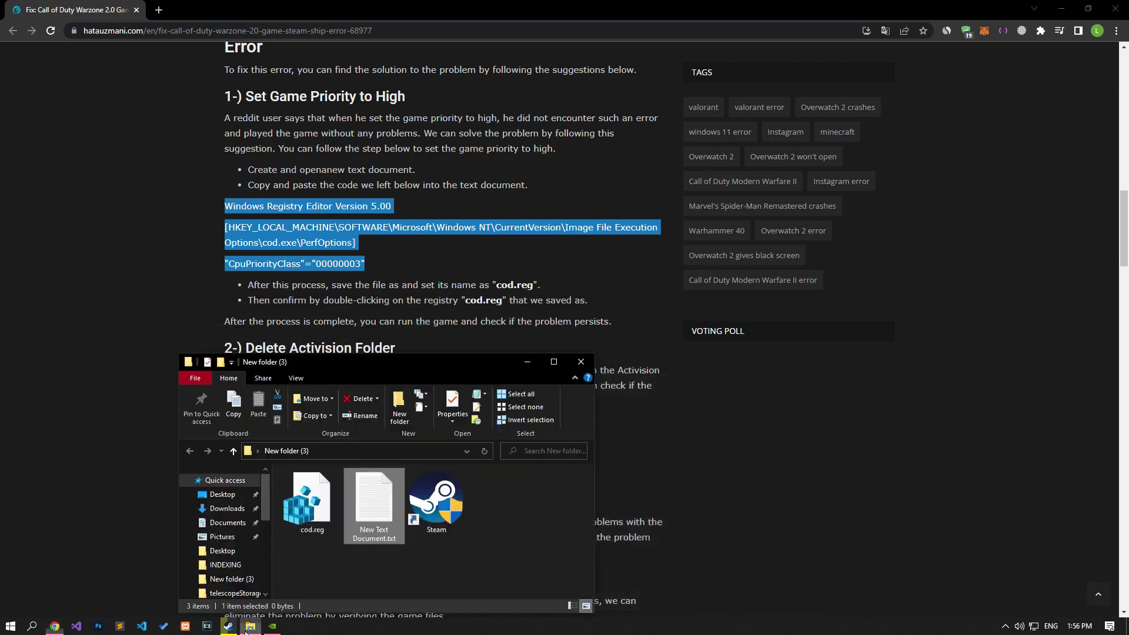
pyautogui.doubleClick(315, 499)
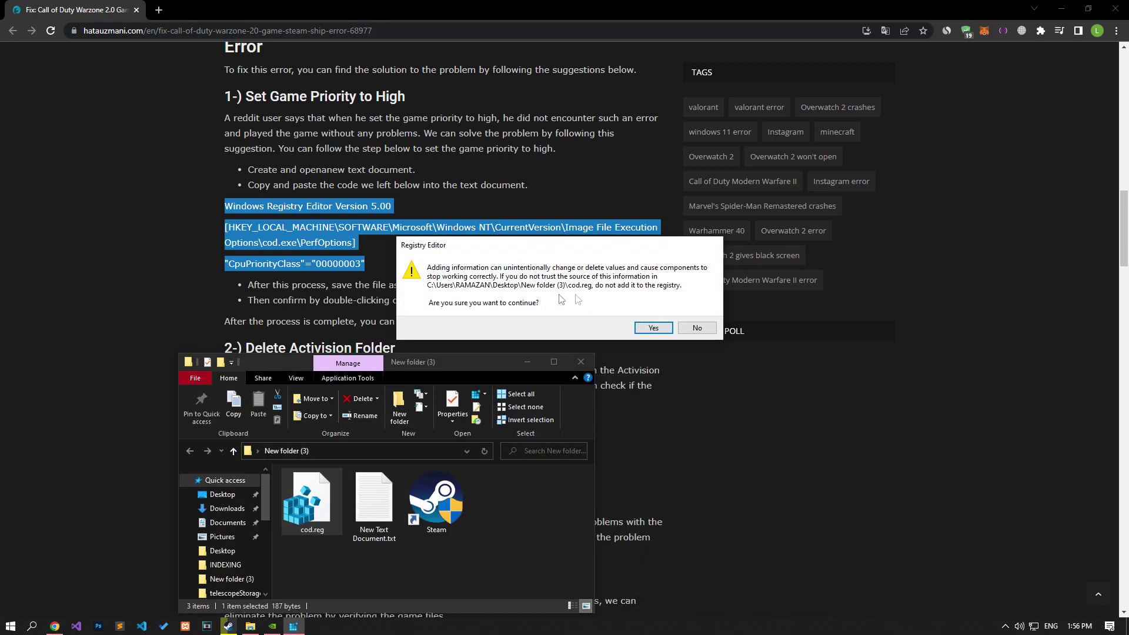
pyautogui.click(652, 328)
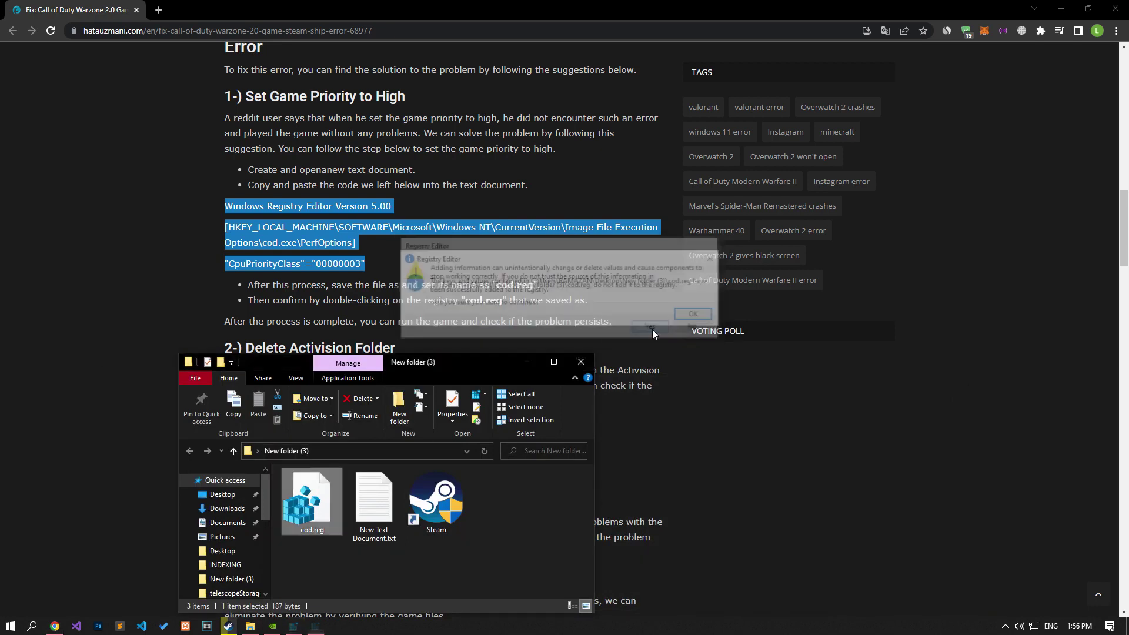
pyautogui.click(692, 314)
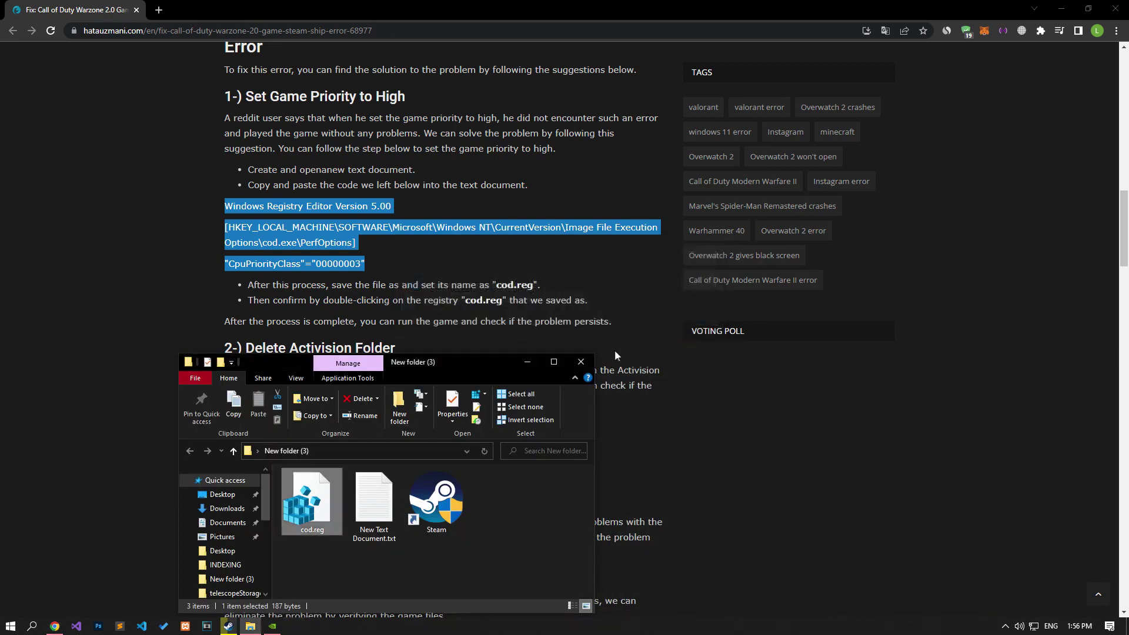
# - Switch to Steam, view the Call of Duty: Modern Warfare II | Warzone 2.0 library page, and return to the article
pyautogui.click(228, 626)
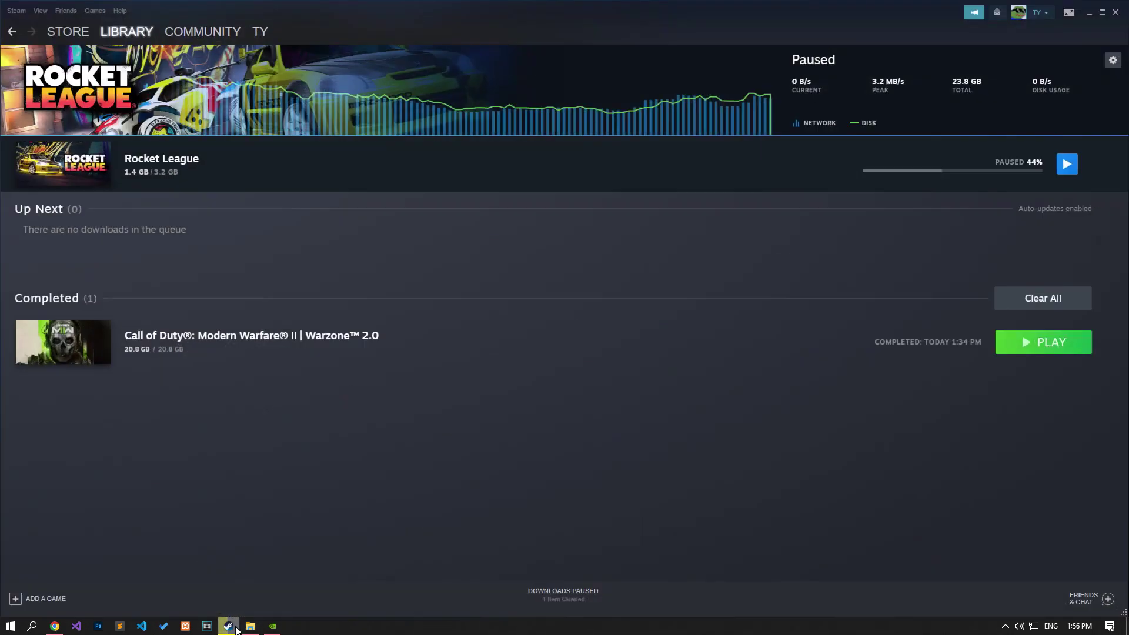
pyautogui.click(126, 32)
pyautogui.click(88, 170)
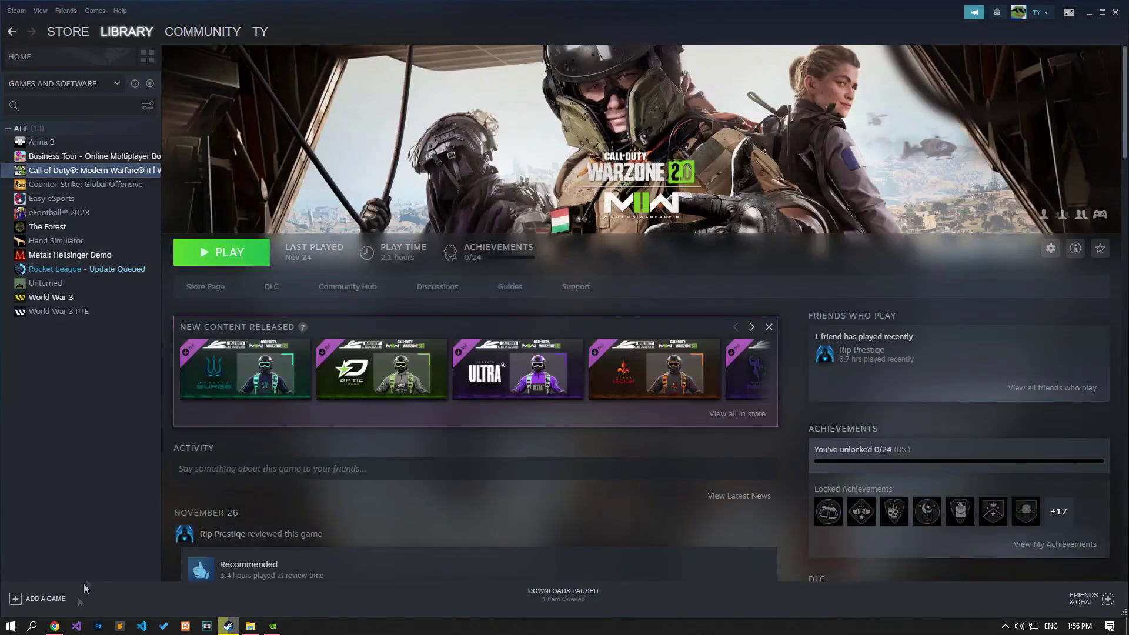
pyautogui.moveTo(59, 625)
pyautogui.click(80, 560)
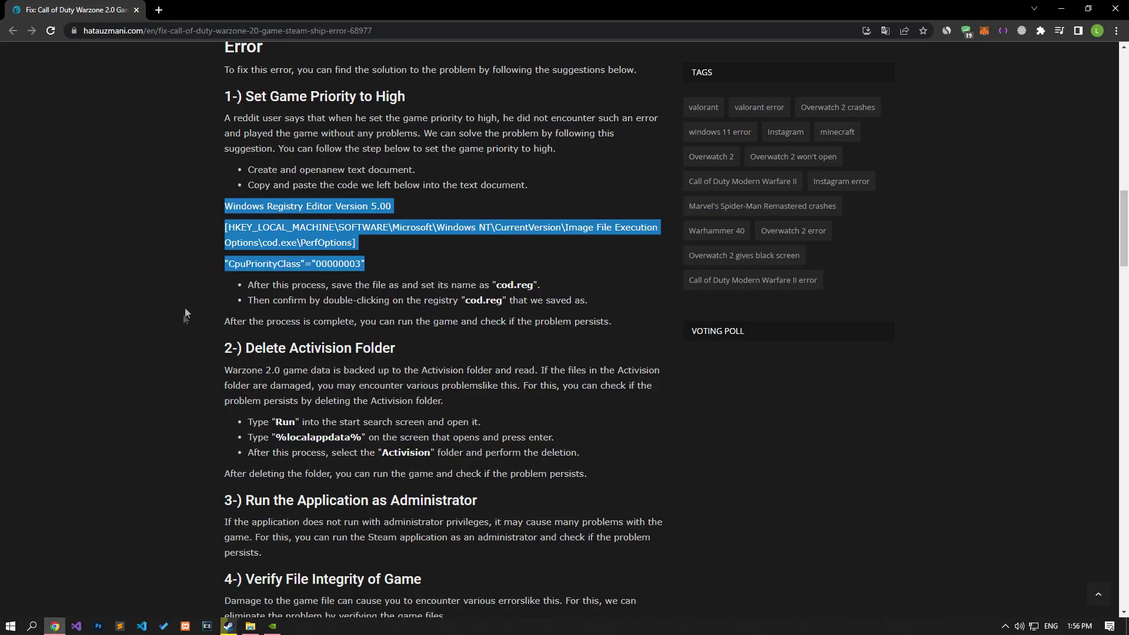
# - Go to the article's Delete Activision Folder section and open the %localappdata% folder through the Windows search
pyautogui.click(185, 289)
pyautogui.scroll(-5, 185, 289)
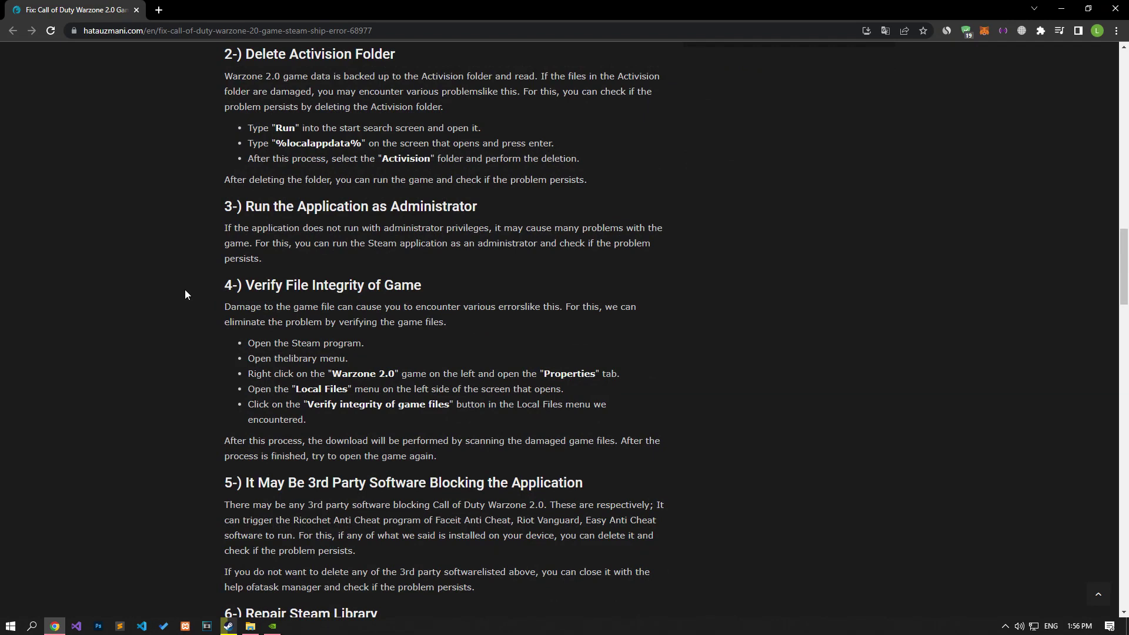
pyautogui.click(11, 625)
pyautogui.write('%loc')
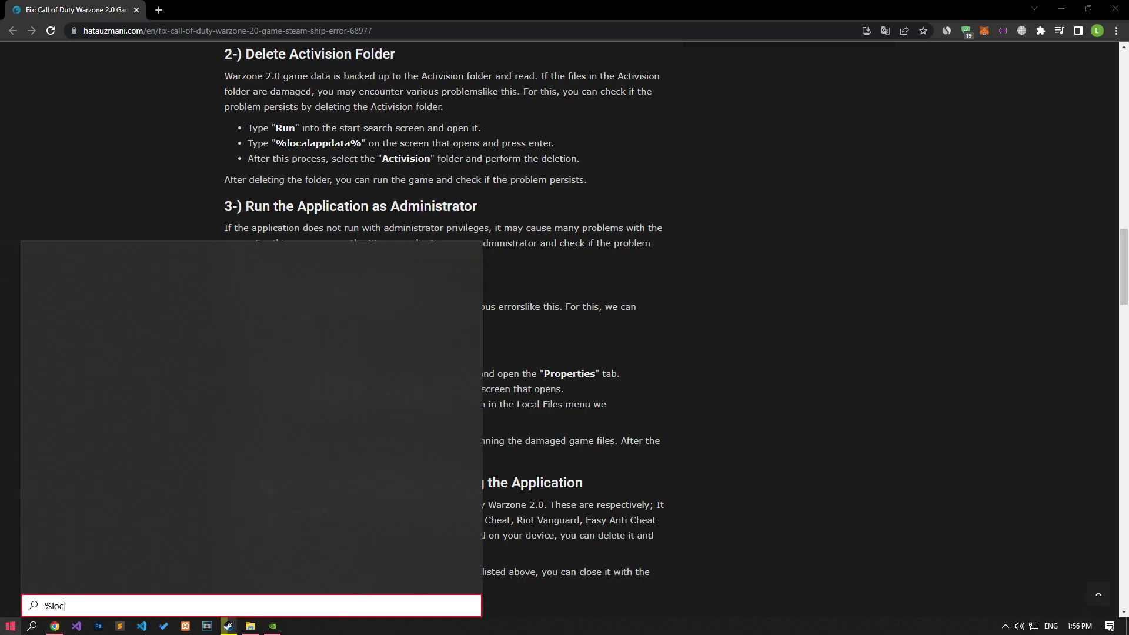
pyautogui.write('alappdata%')
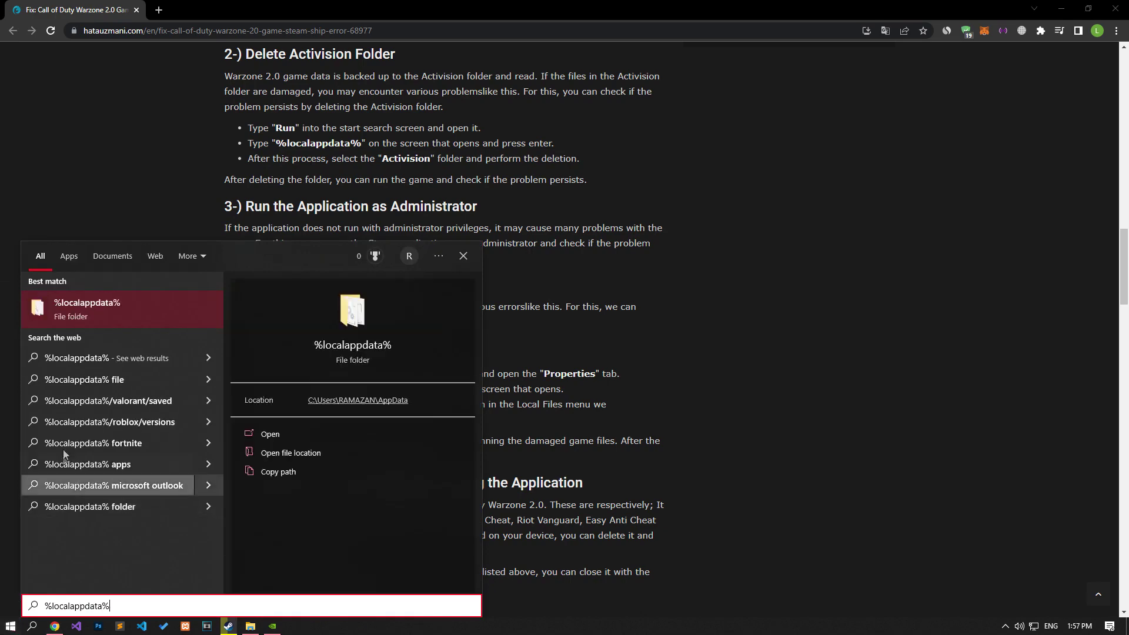
pyautogui.click(79, 310)
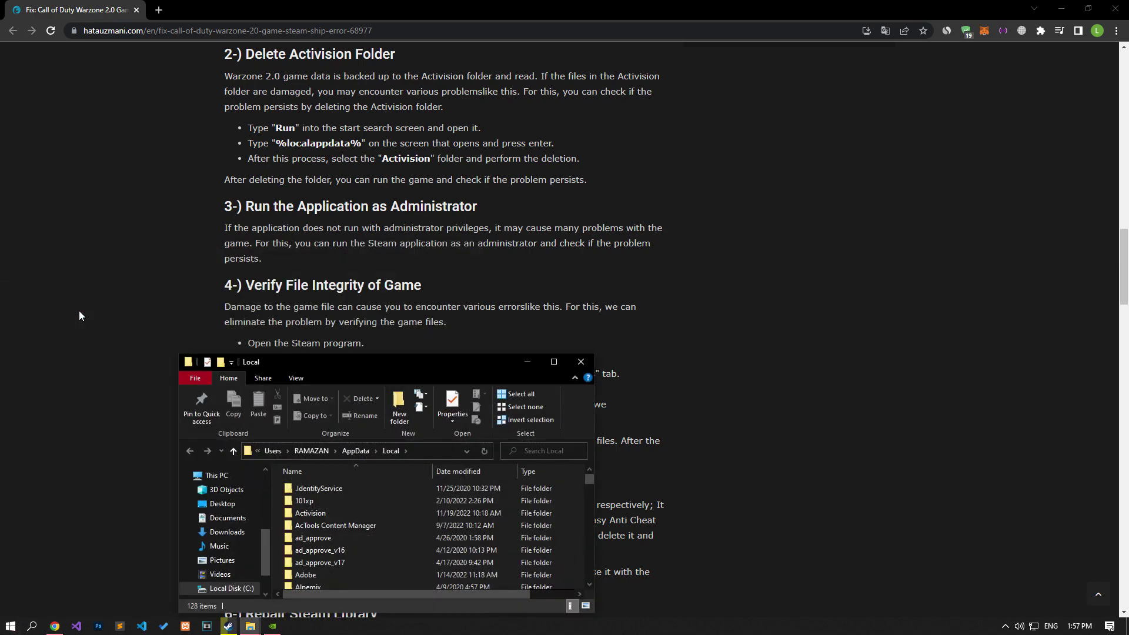
# - Bring up the delete option for the Activision folder, dismiss it, and close the Local folder window
pyautogui.click(327, 513)
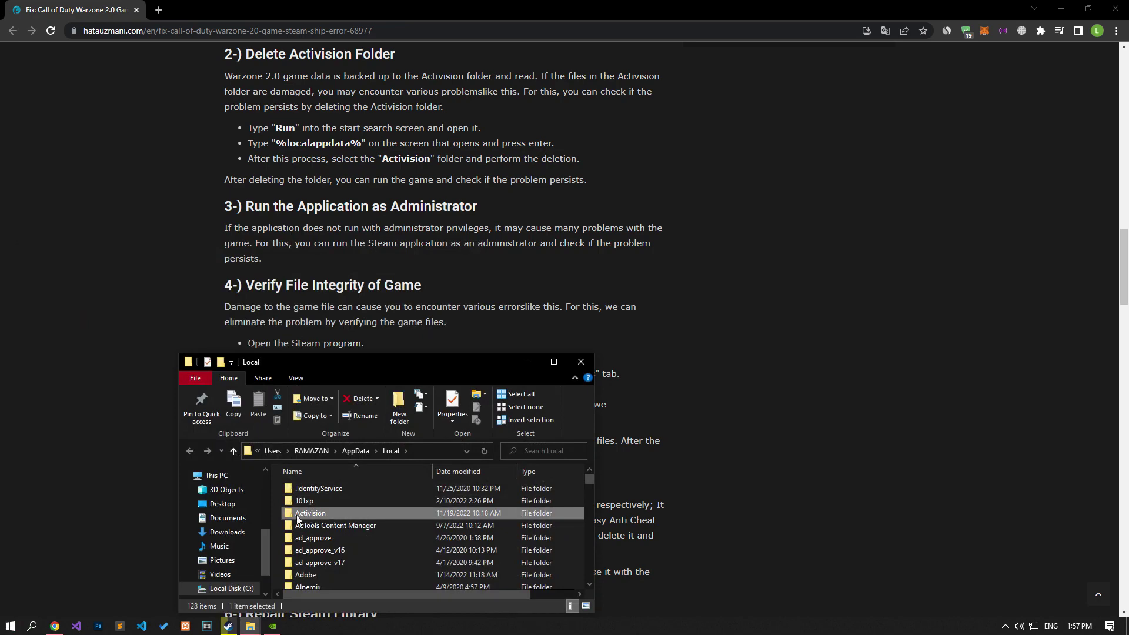
pyautogui.rightClick(308, 514)
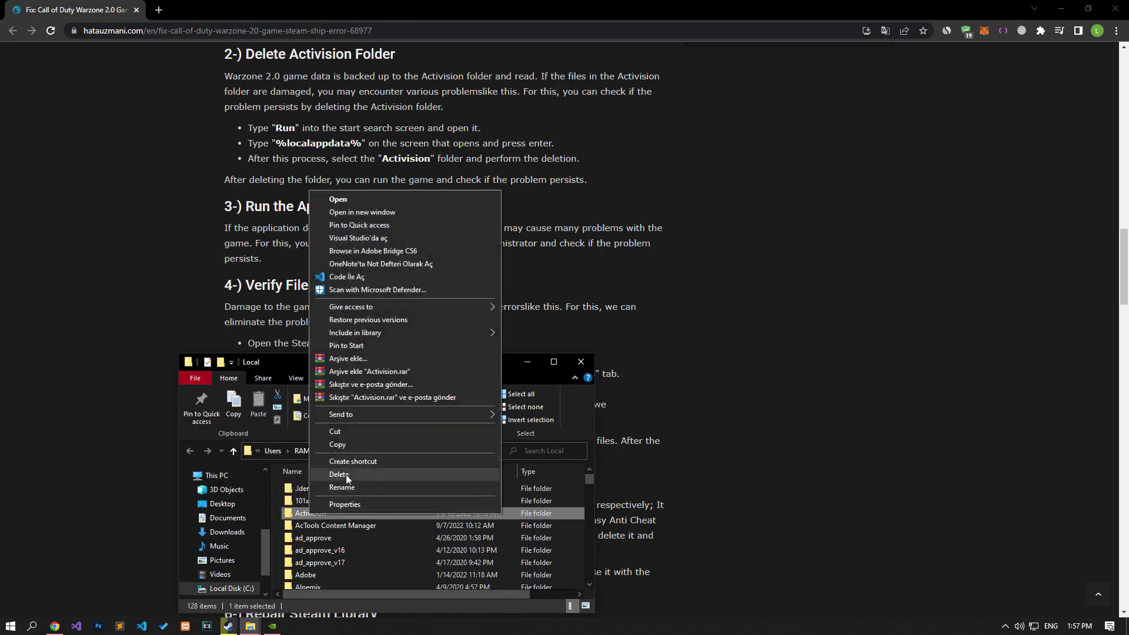
pyautogui.click(276, 356)
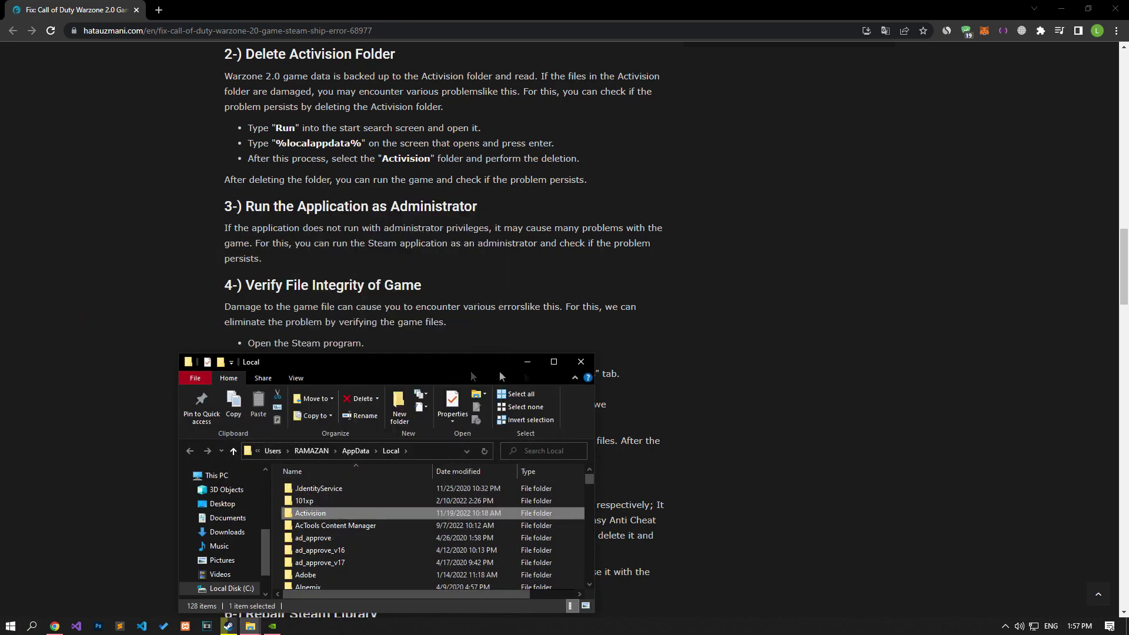
pyautogui.click(581, 363)
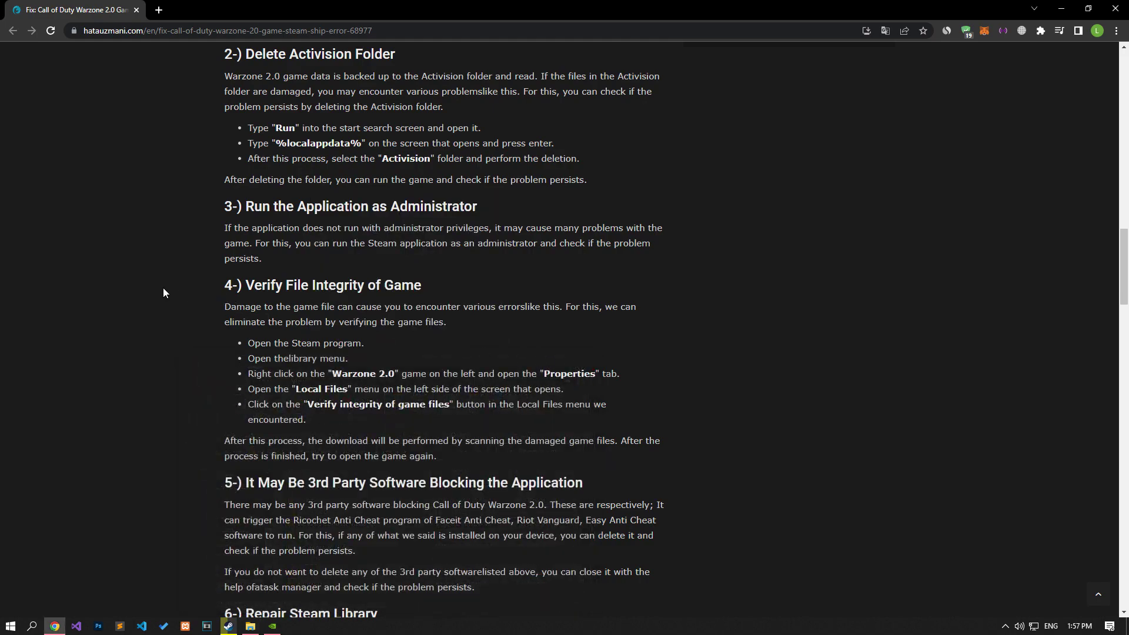
# - Open Task Manager, end the Steam (32 bit) task, and close Task Manager
pyautogui.scroll(-2, 163, 288)
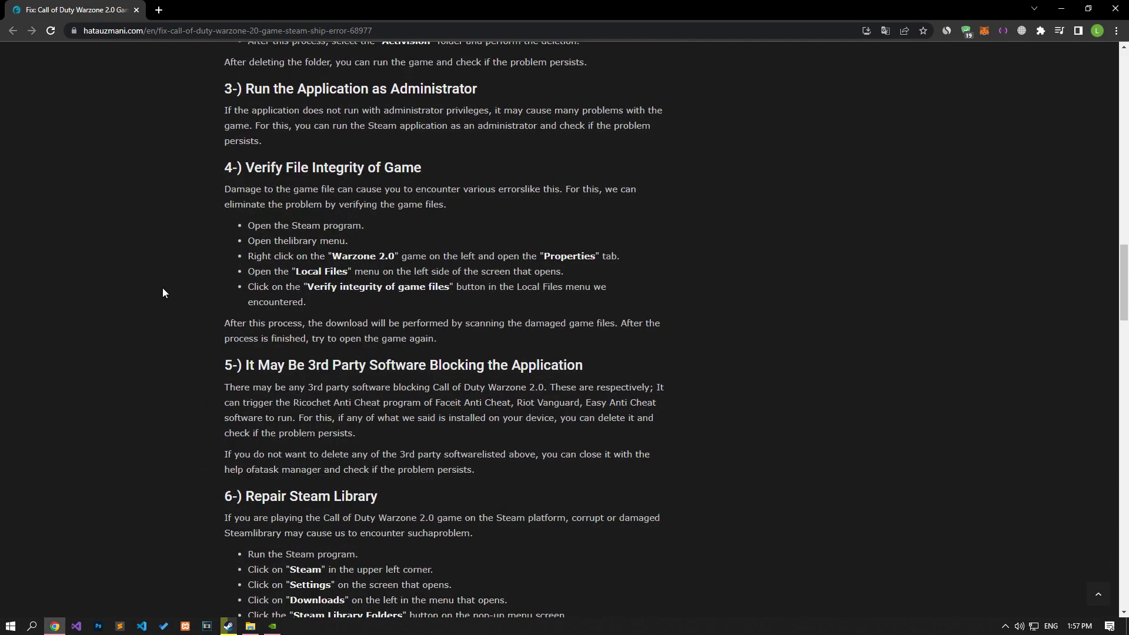
pyautogui.rightClick(347, 626)
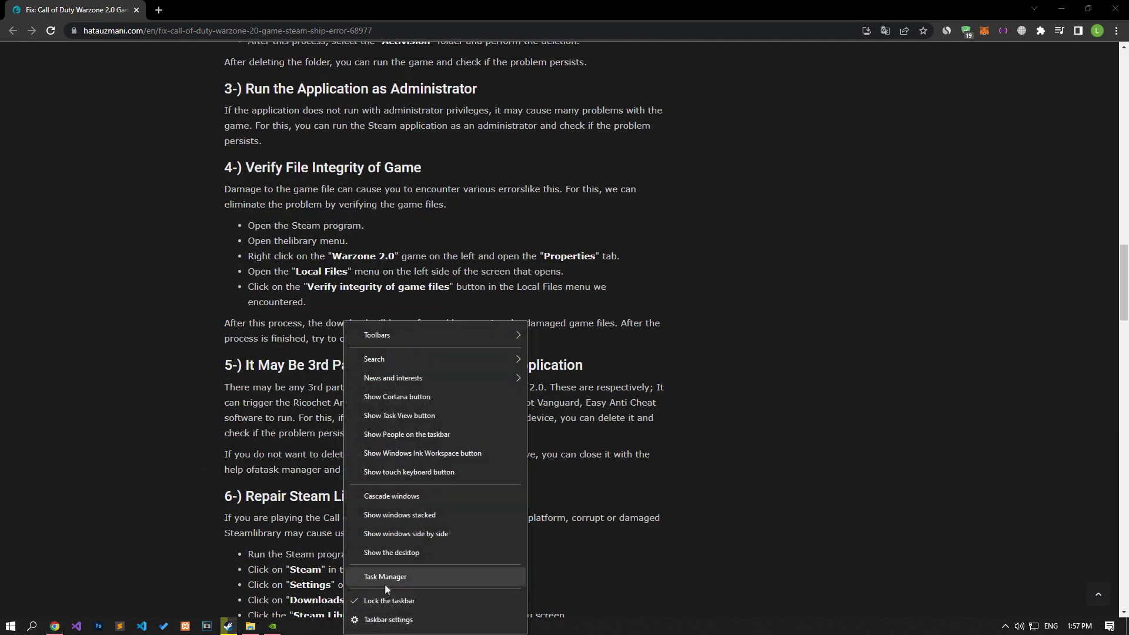
pyautogui.click(385, 577)
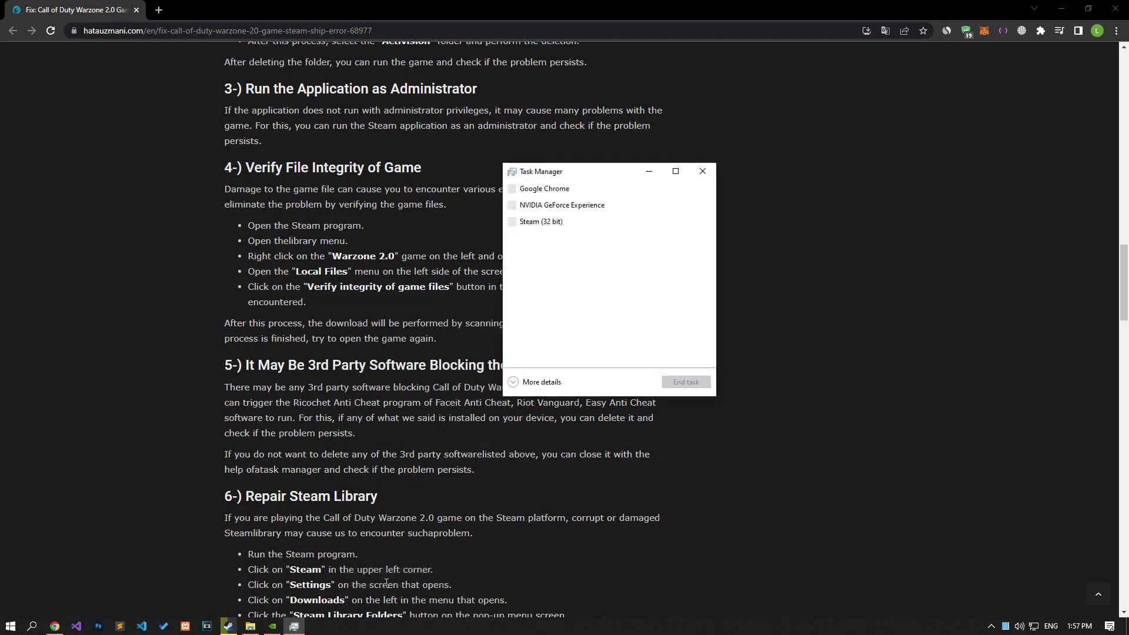
pyautogui.click(538, 223)
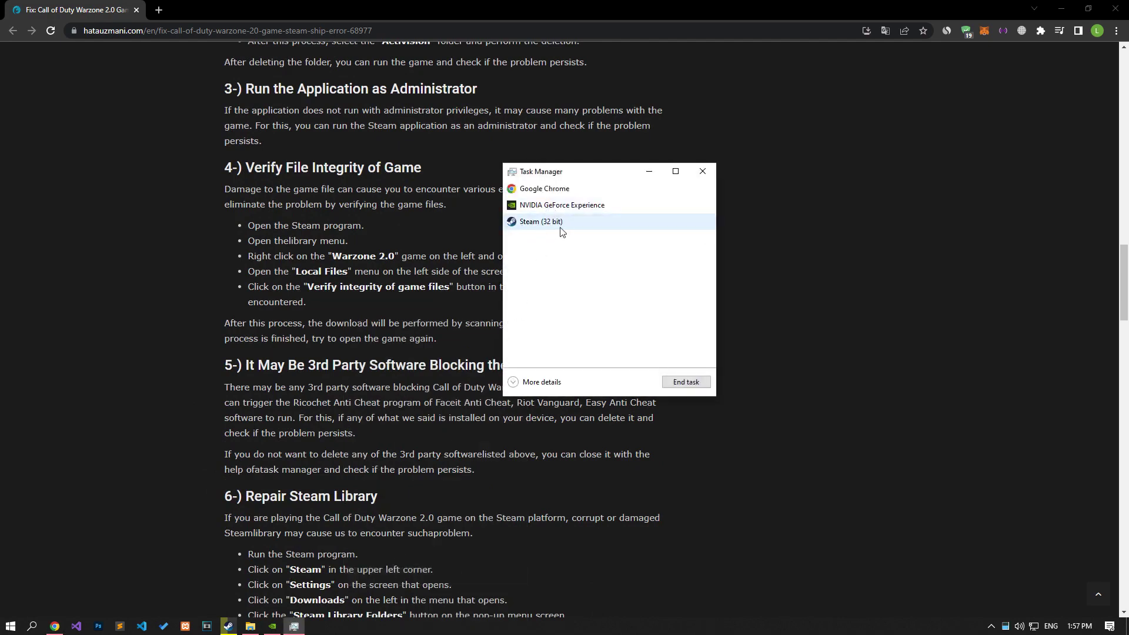
pyautogui.click(686, 382)
pyautogui.click(708, 176)
# - Run the Steam shortcut in New folder (3) as administrator
pyautogui.click(250, 626)
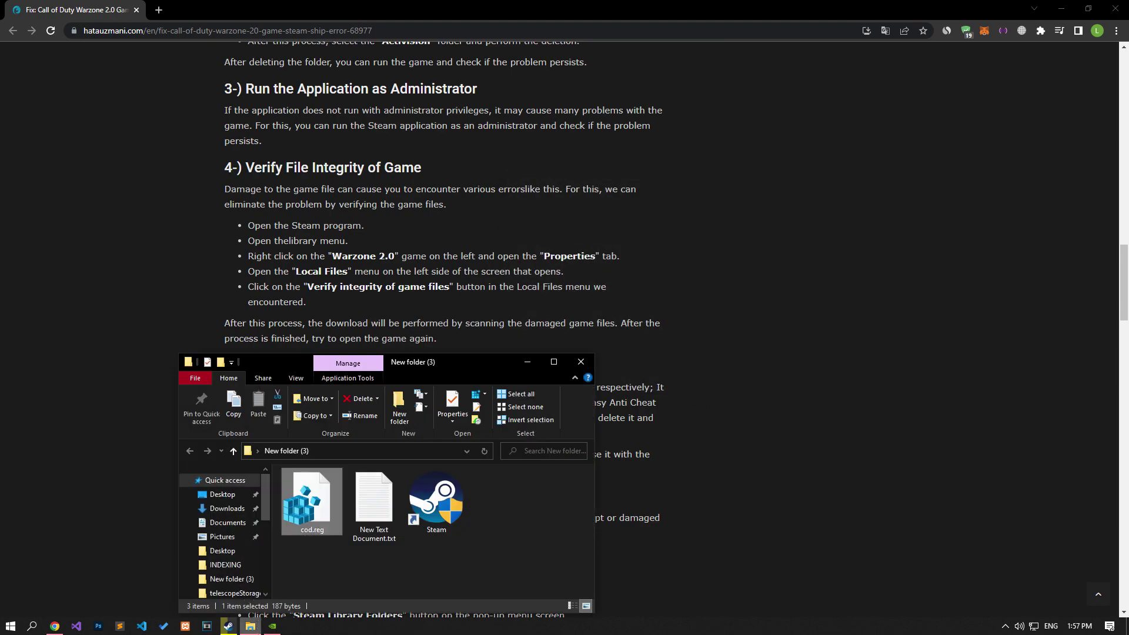
pyautogui.click(436, 499)
pyautogui.rightClick(446, 514)
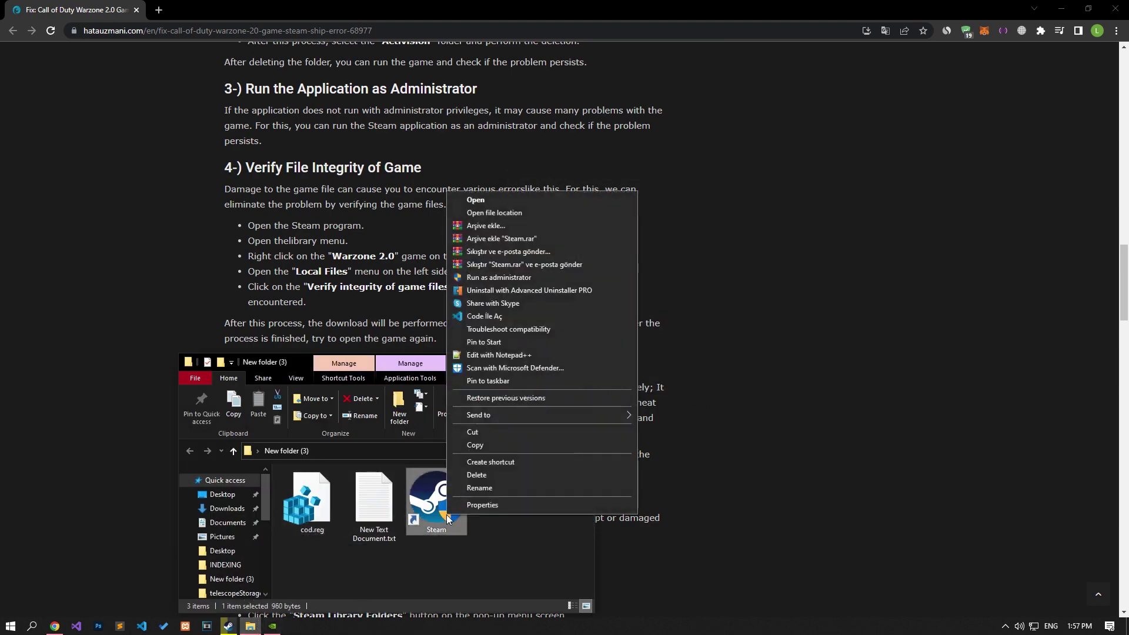
pyautogui.click(487, 280)
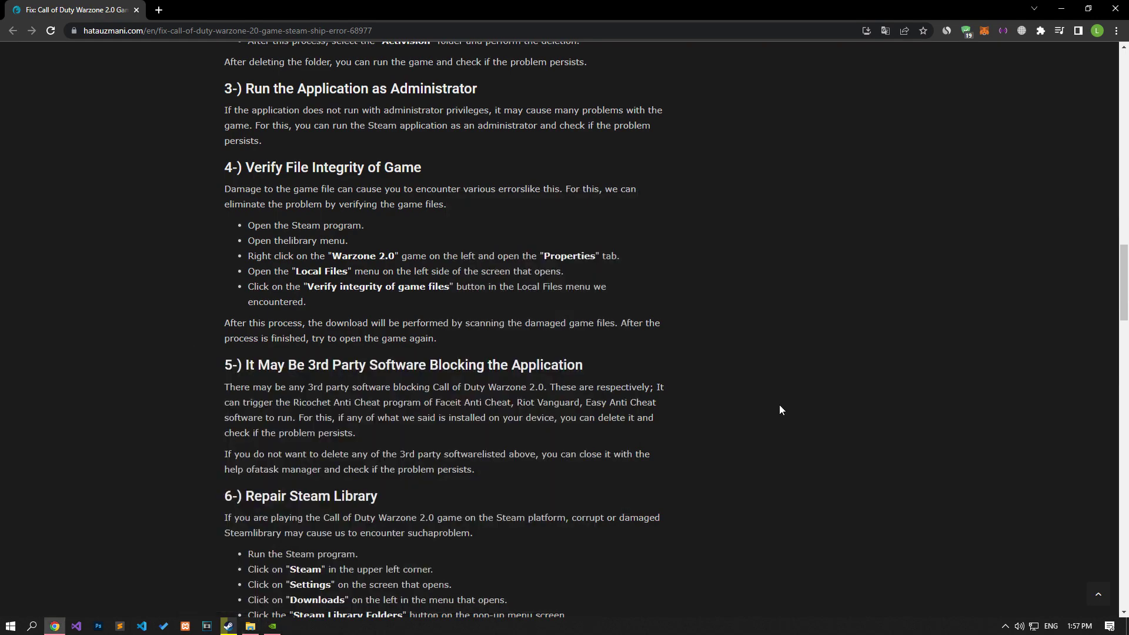
# - Go to the article's Repair Steam Library section, then switch to Steam and open the Steam Library Folders from the download settings
pyautogui.scroll(-3, 779, 406)
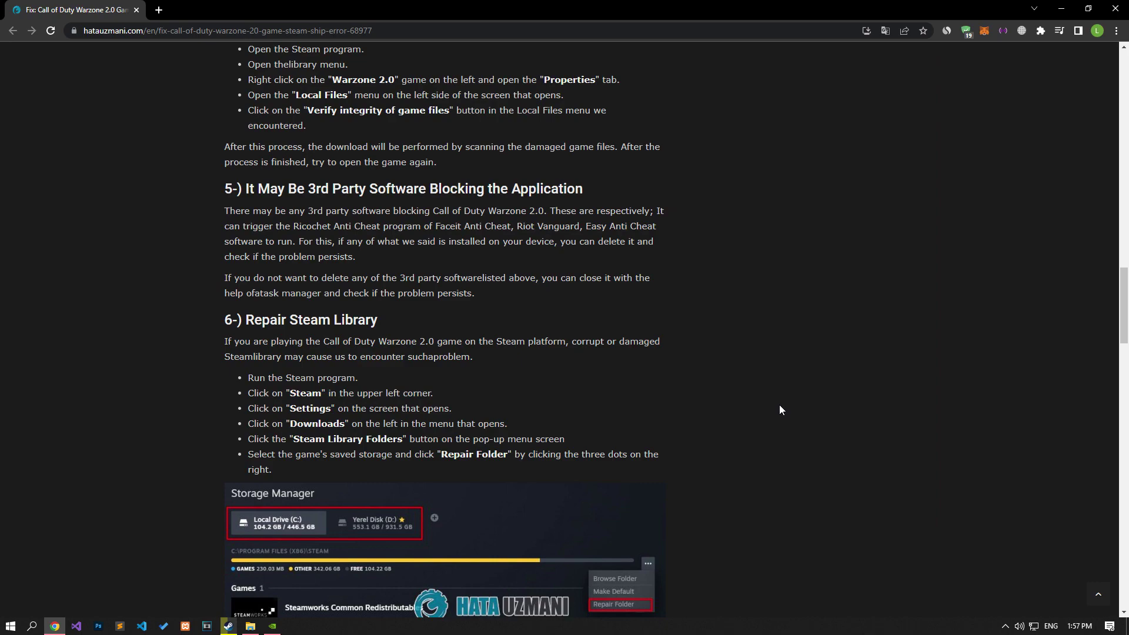
pyautogui.scroll(-4, 778, 410)
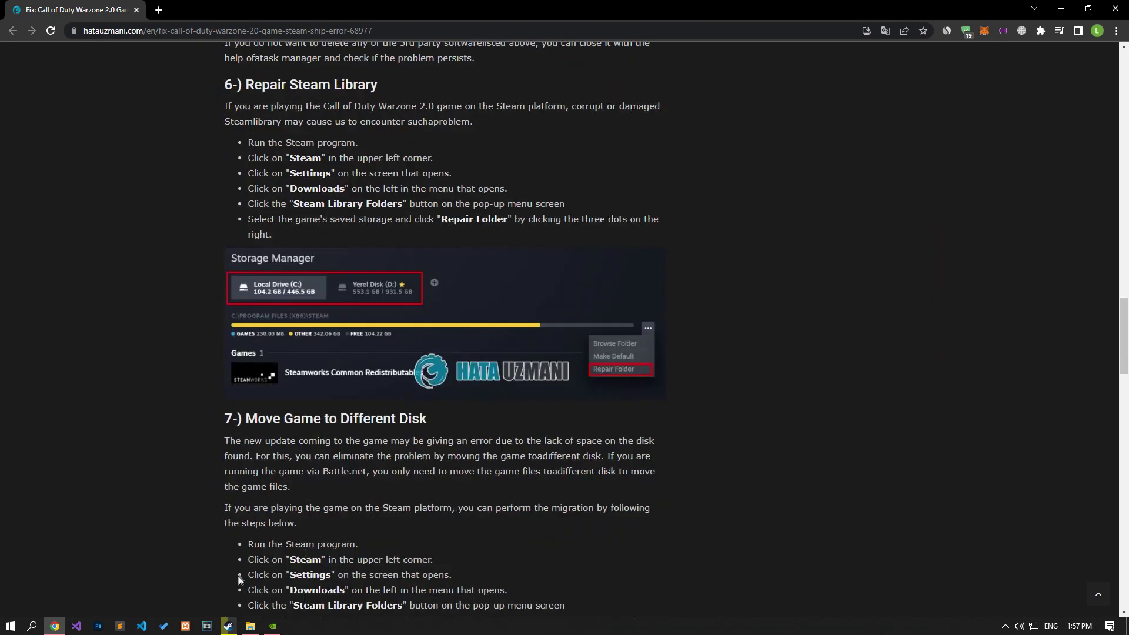
pyautogui.click(228, 626)
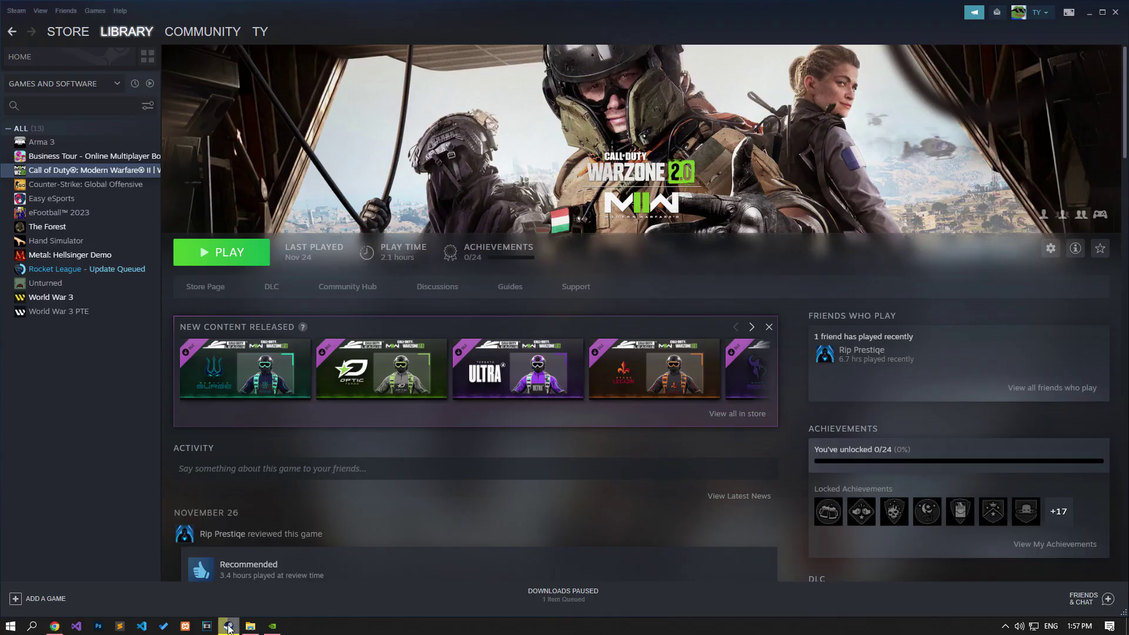
pyautogui.click(17, 10)
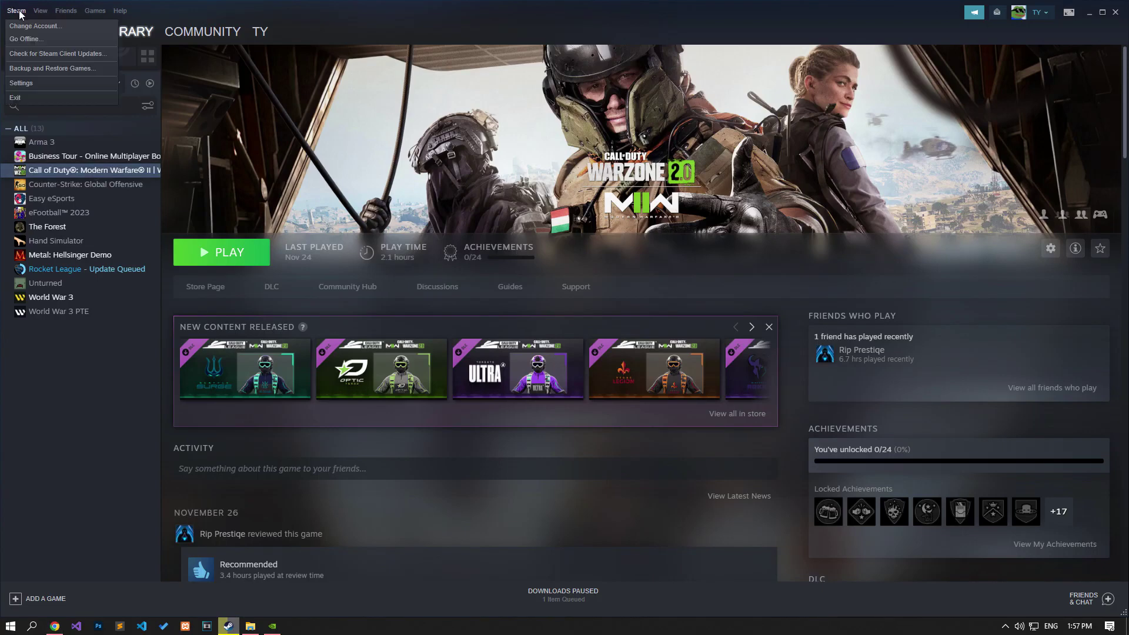
pyautogui.click(27, 87)
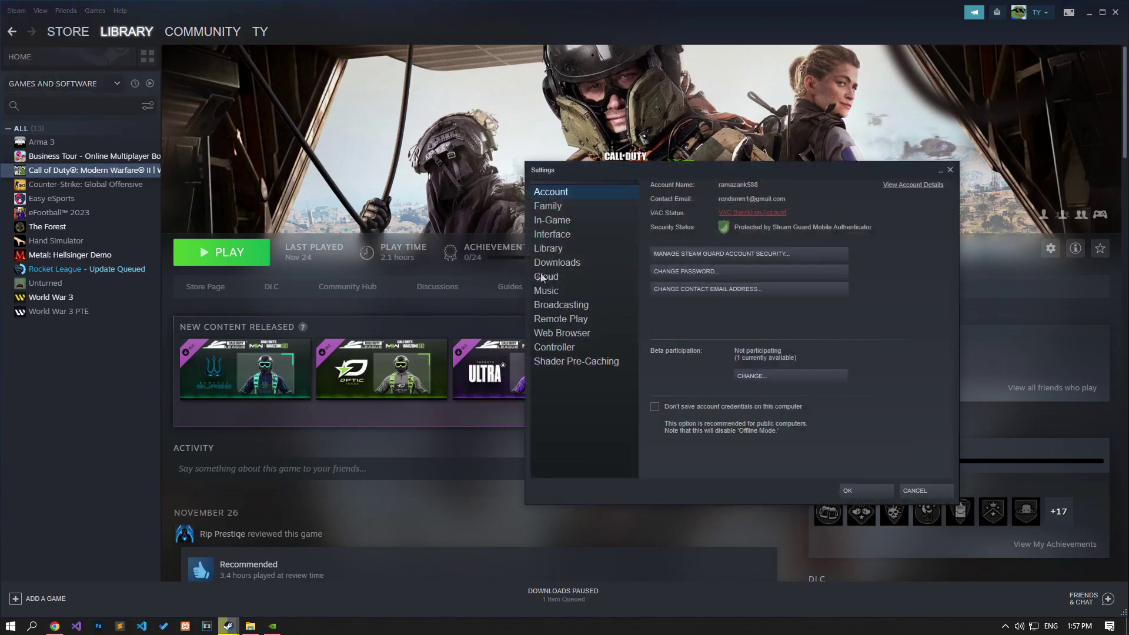
pyautogui.click(570, 266)
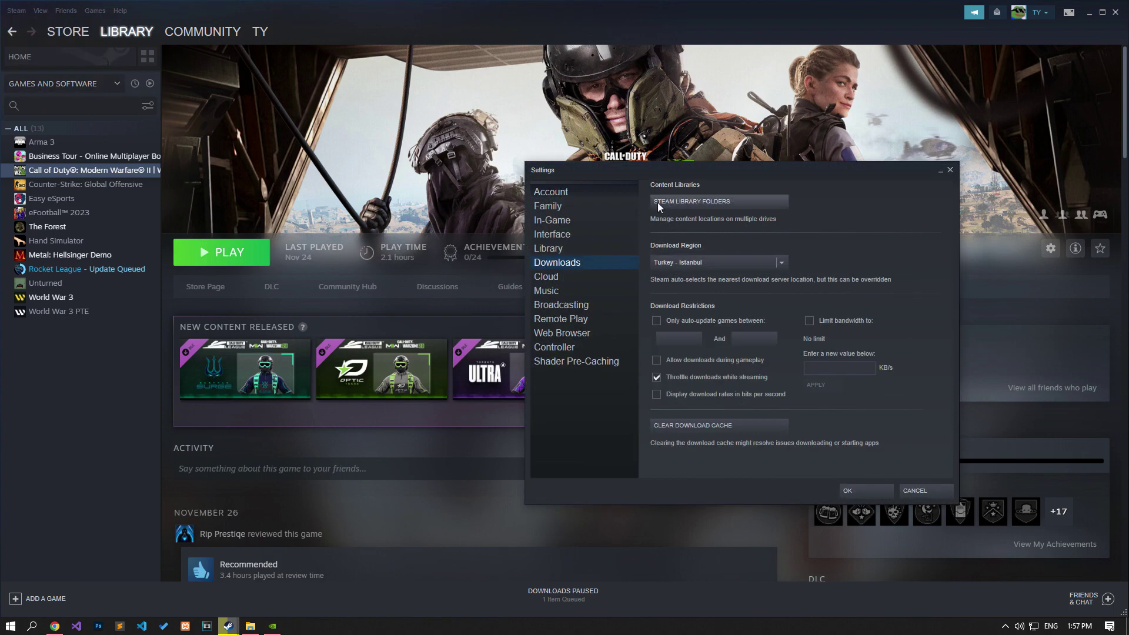
pyautogui.click(729, 203)
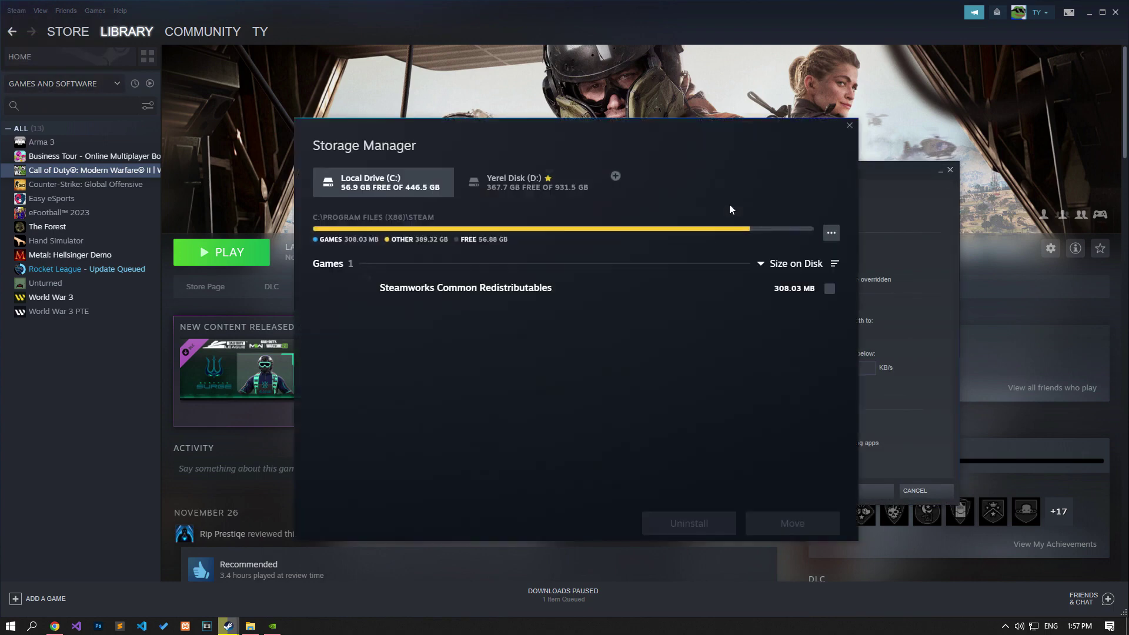
# - Show the games stored on Yerel Disk (D:), bring up the drive's Repair Folder option, and dismiss it
pyautogui.click(522, 200)
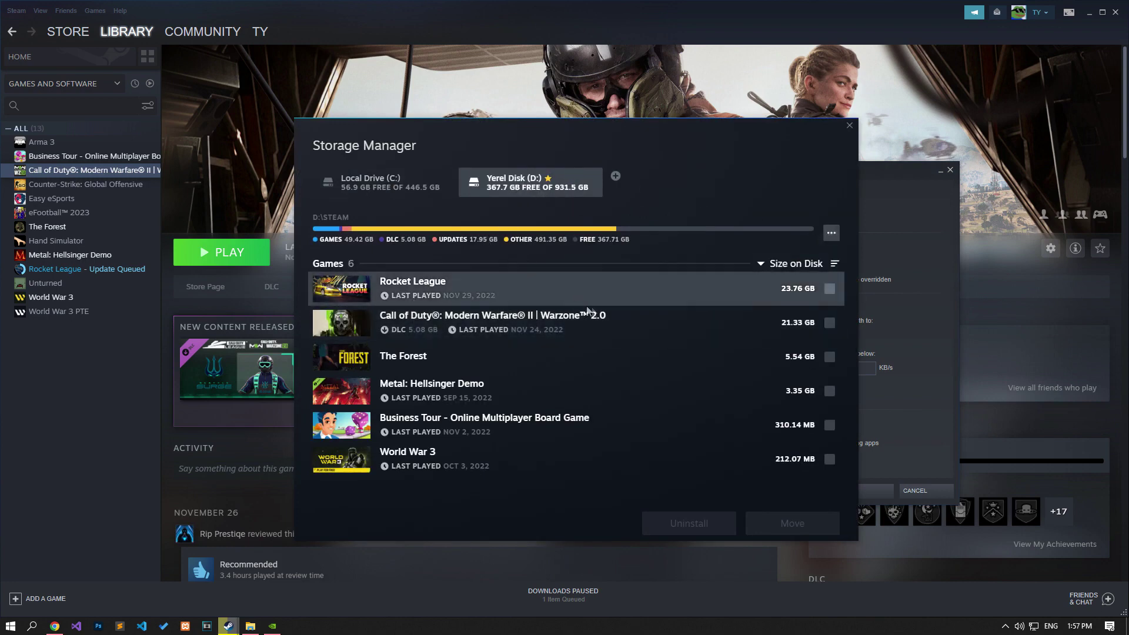
pyautogui.click(831, 233)
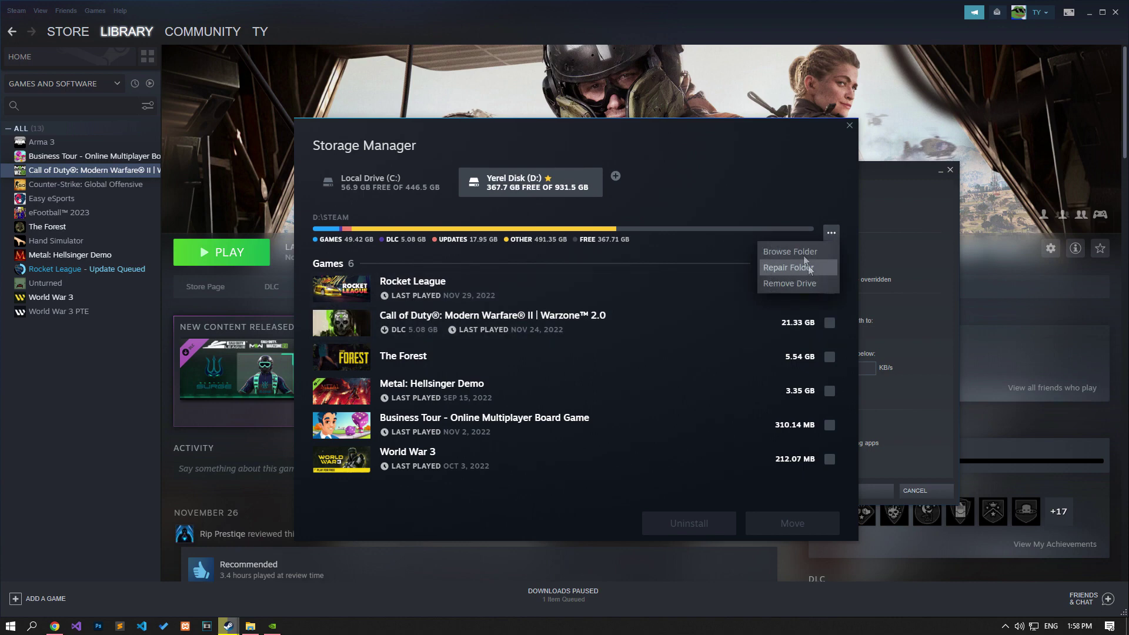
pyautogui.click(751, 205)
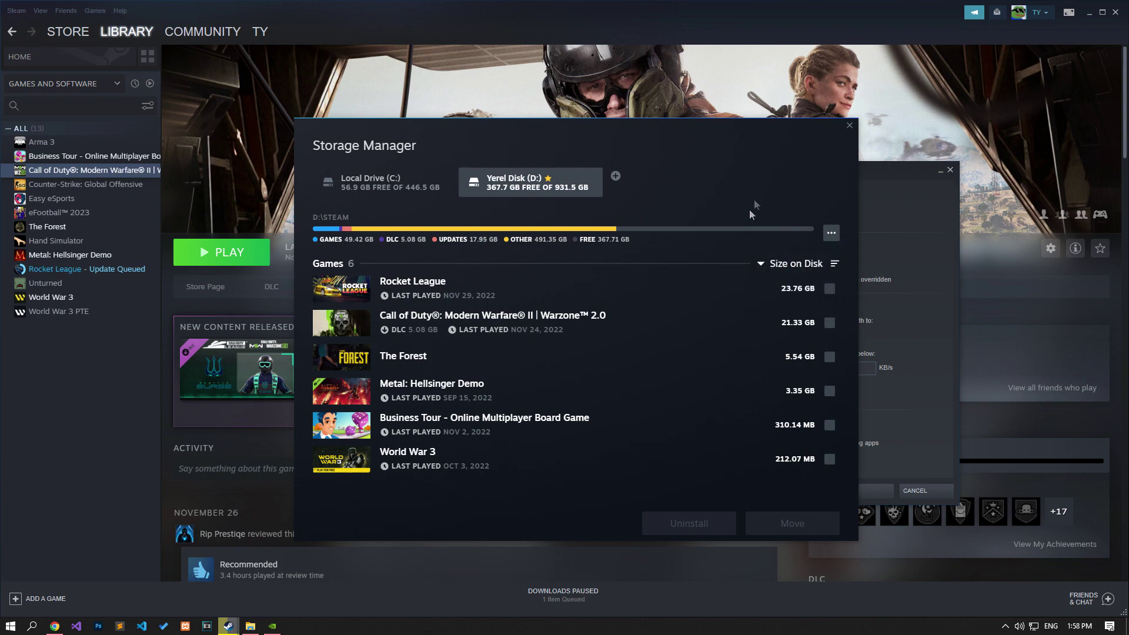
# - Mark Call of Duty: Modern Warfare II | Warzone 2.0 in the Storage Manager, then close the Storage Manager and Settings
pyautogui.click(829, 323)
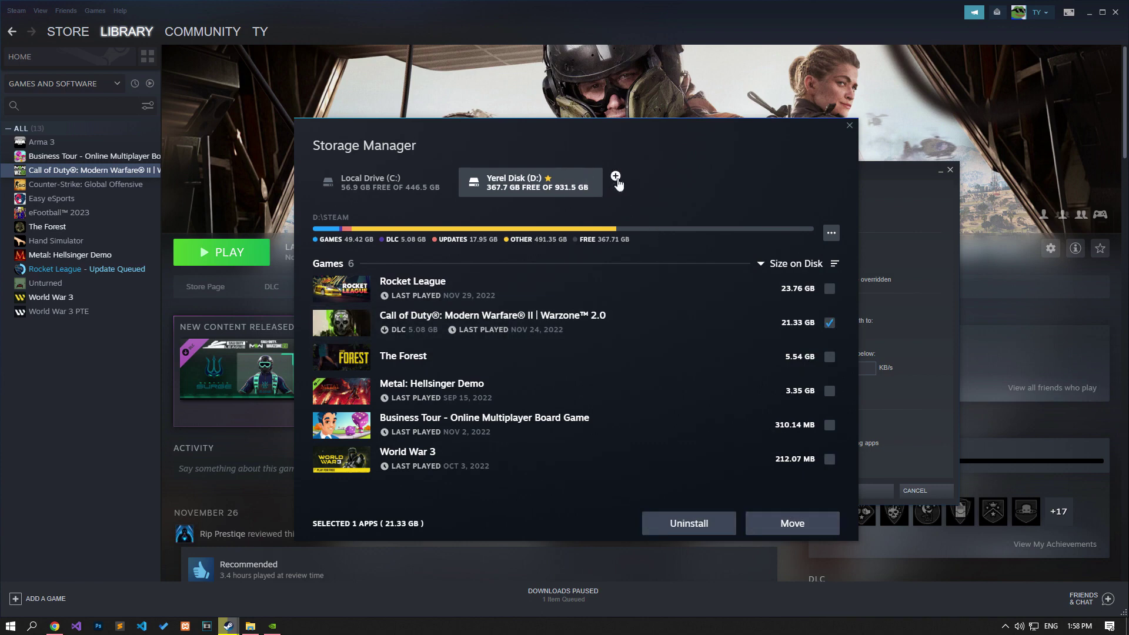
pyautogui.click(849, 126)
pyautogui.click(955, 171)
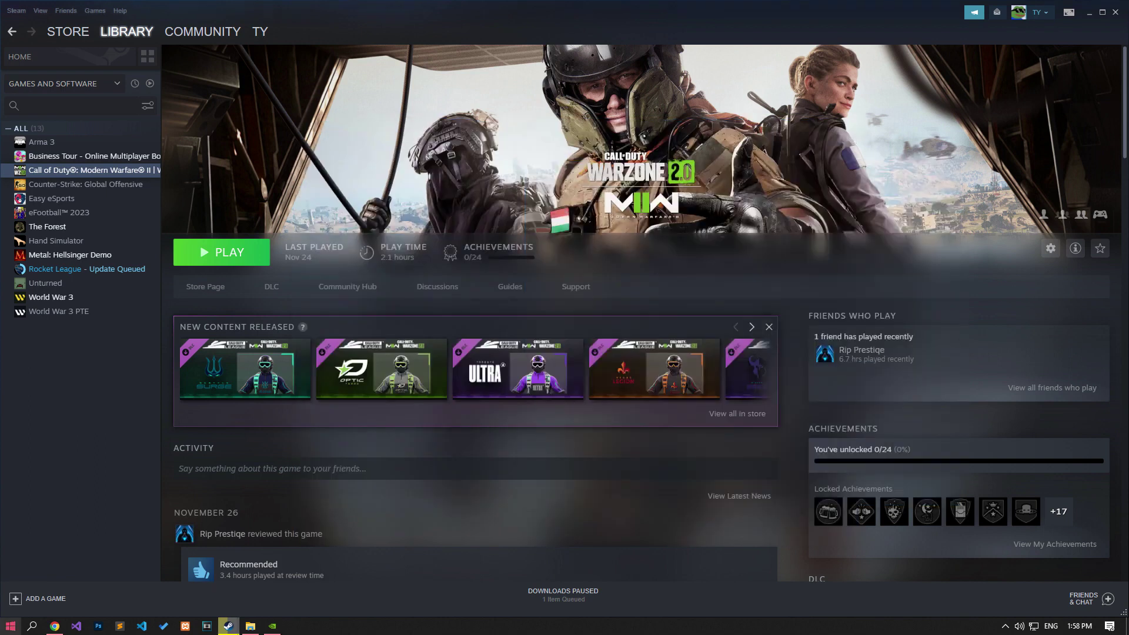
# - Return to the article's operating system update section, view the Windows Update page through the Windows search, and close it
pyautogui.click(50, 628)
pyautogui.scroll(-9, 110, 475)
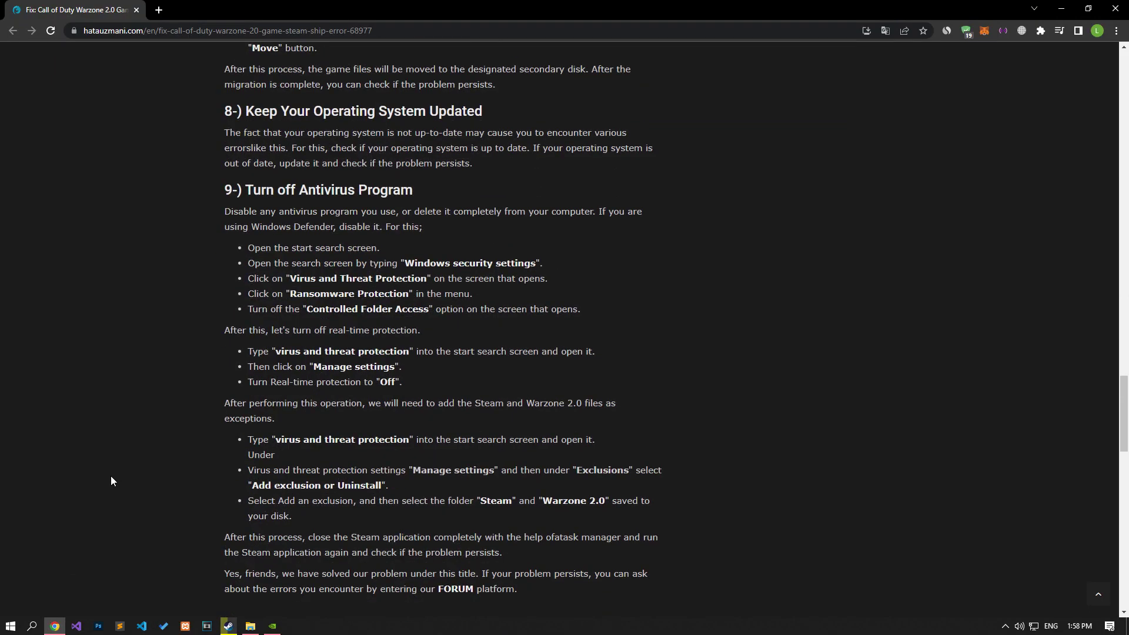
pyautogui.click(10, 626)
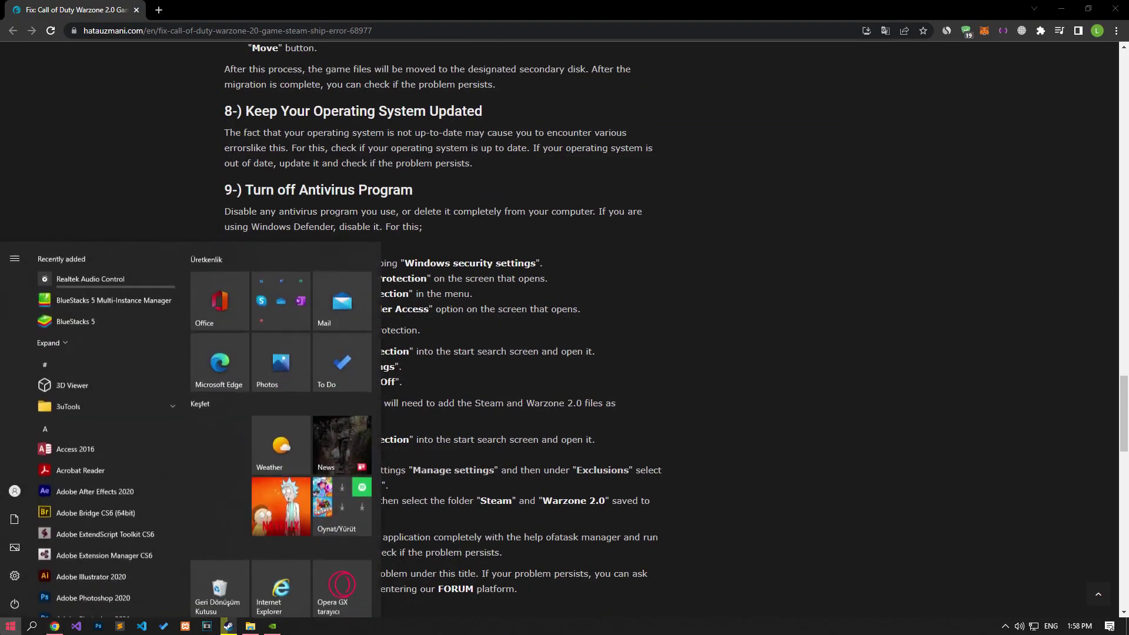
pyautogui.write('chec')
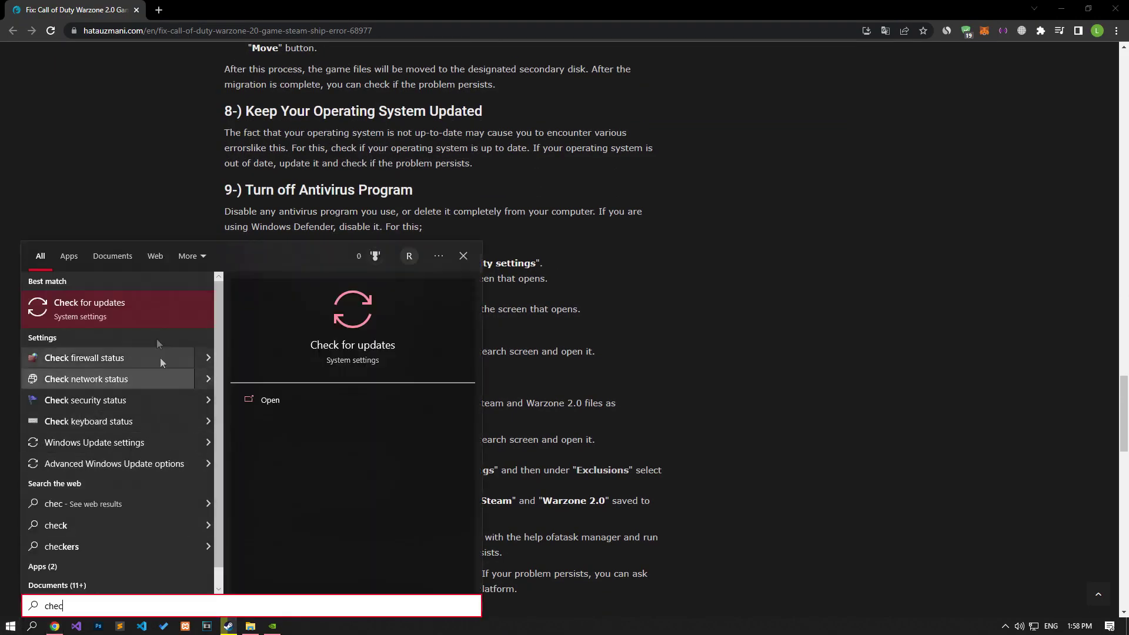
pyautogui.click(113, 308)
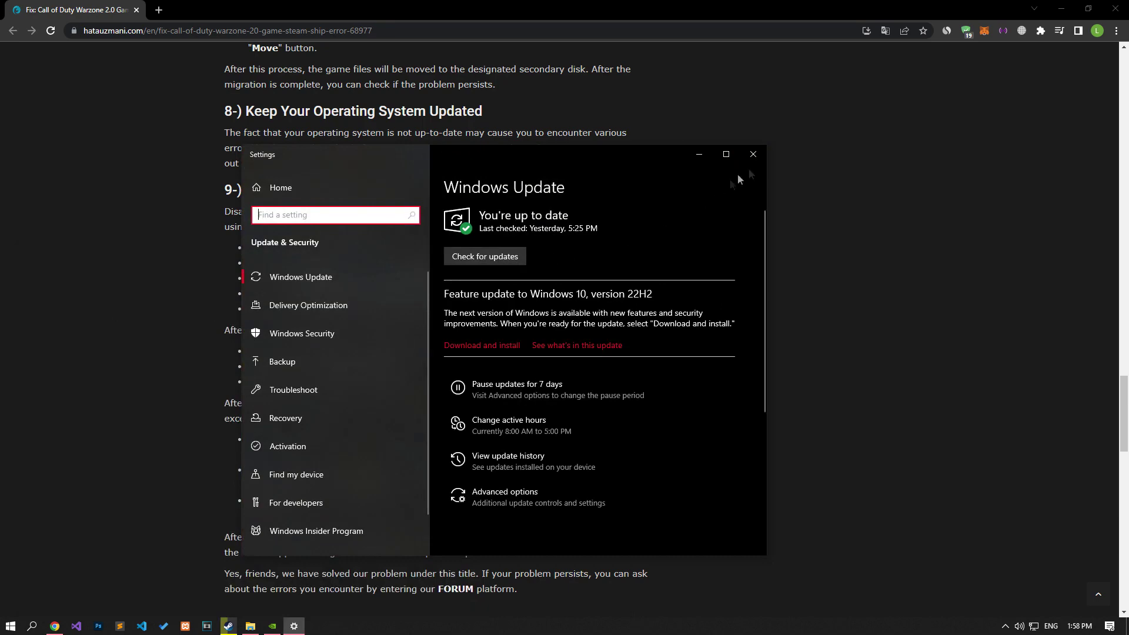
pyautogui.click(755, 157)
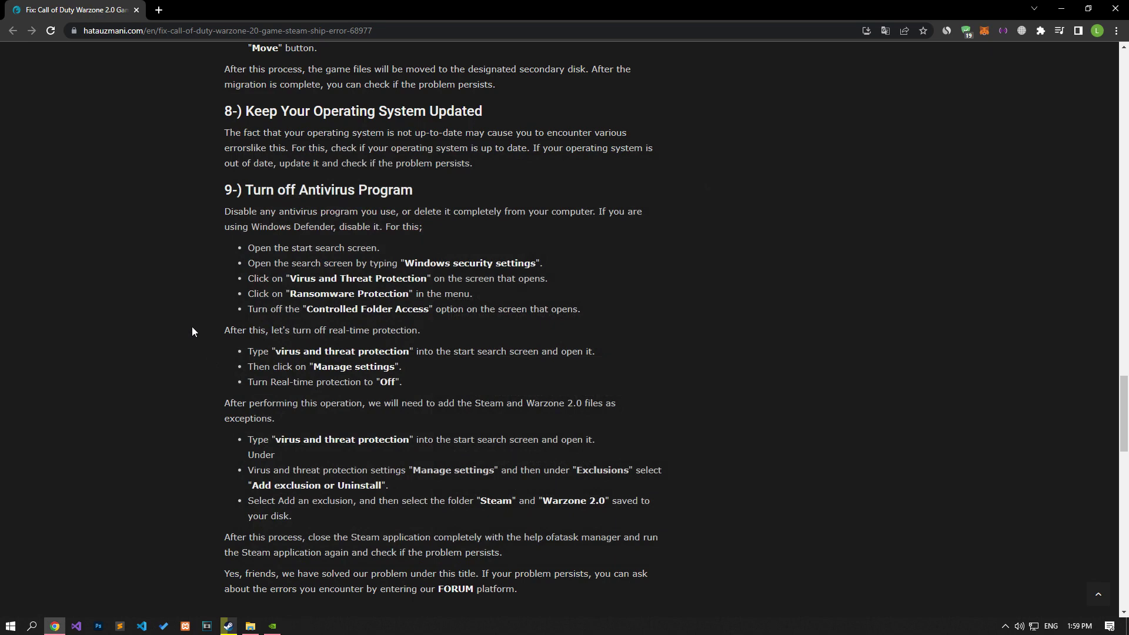
# - Open Virus & threat protection through the Windows search and go to the Controlled folder access setting
pyautogui.press('super')
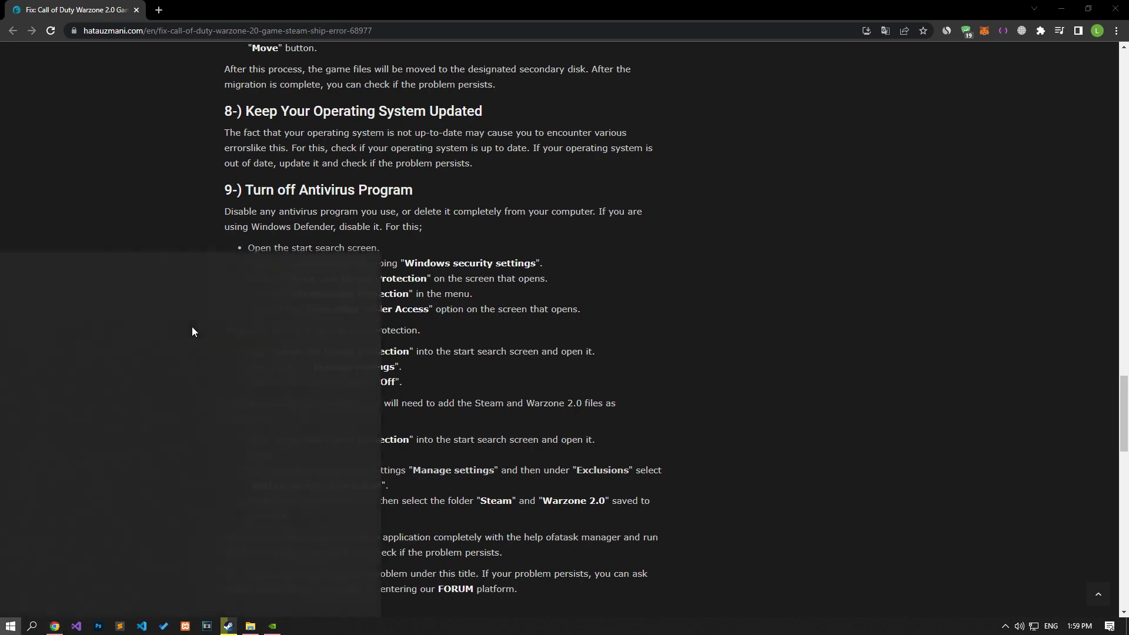
pyautogui.write('virus')
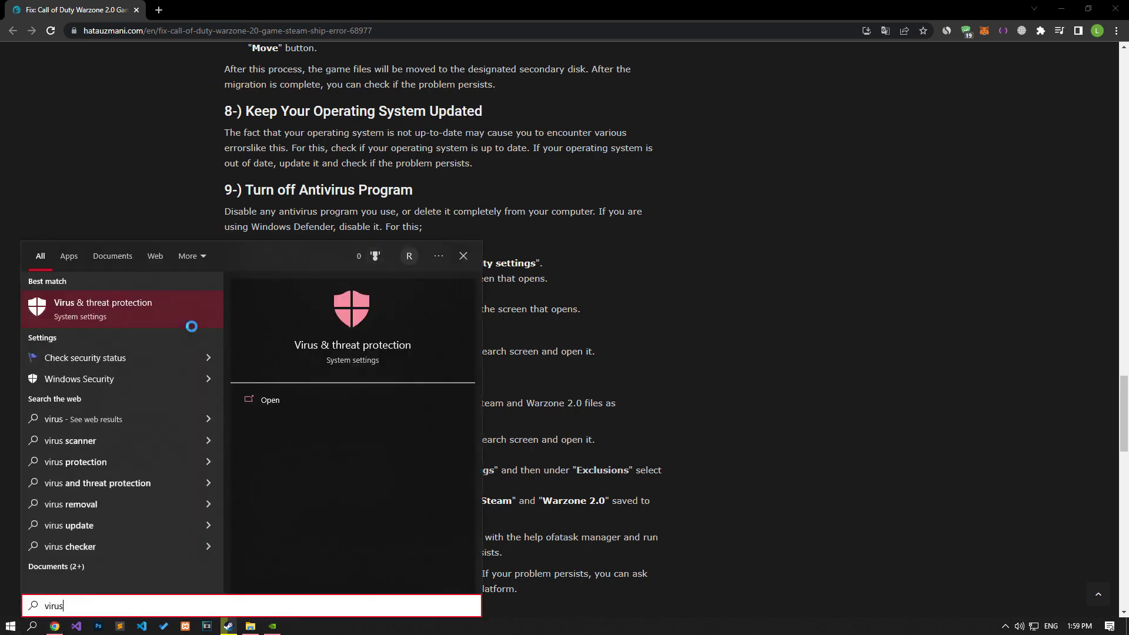
pyautogui.click(122, 318)
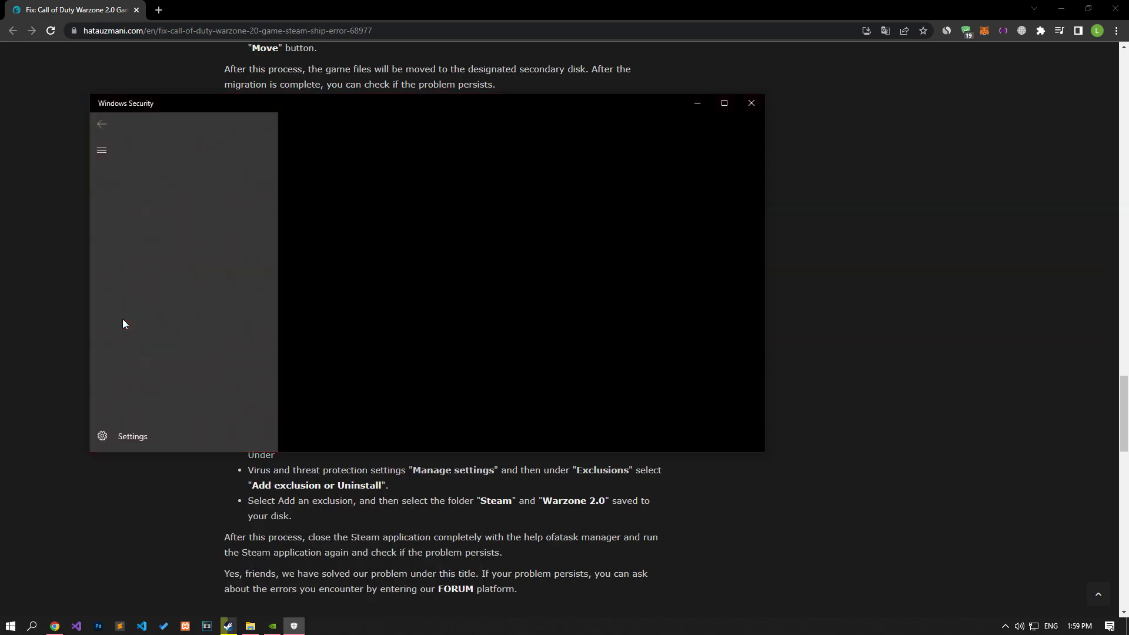
pyautogui.scroll(-5, 390, 326)
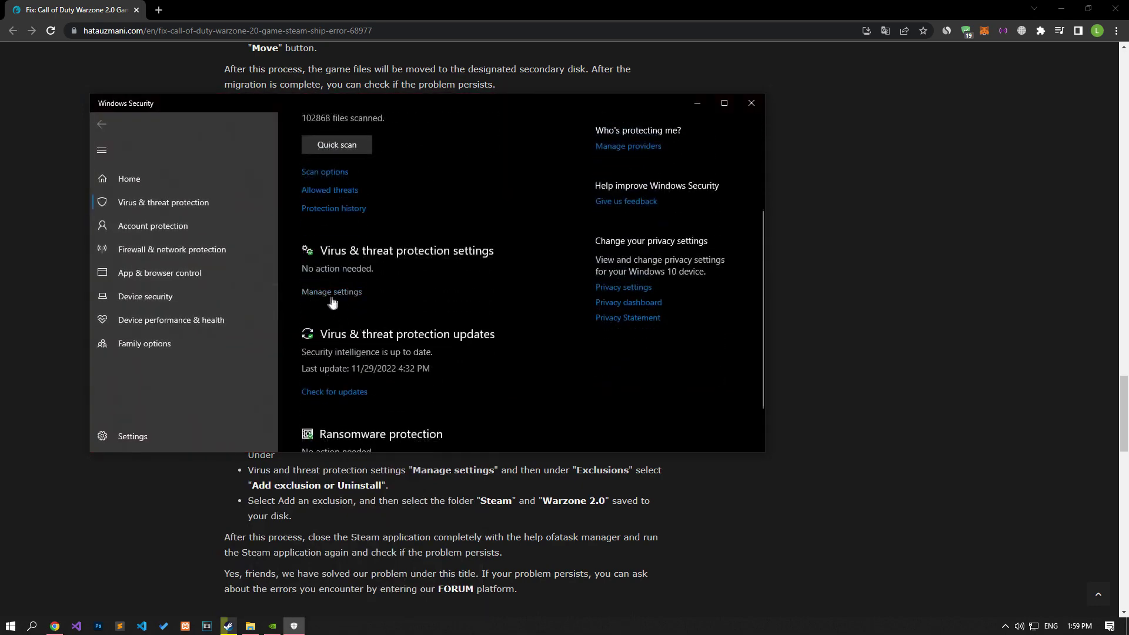
pyautogui.click(353, 292)
pyautogui.scroll(-10, 352, 295)
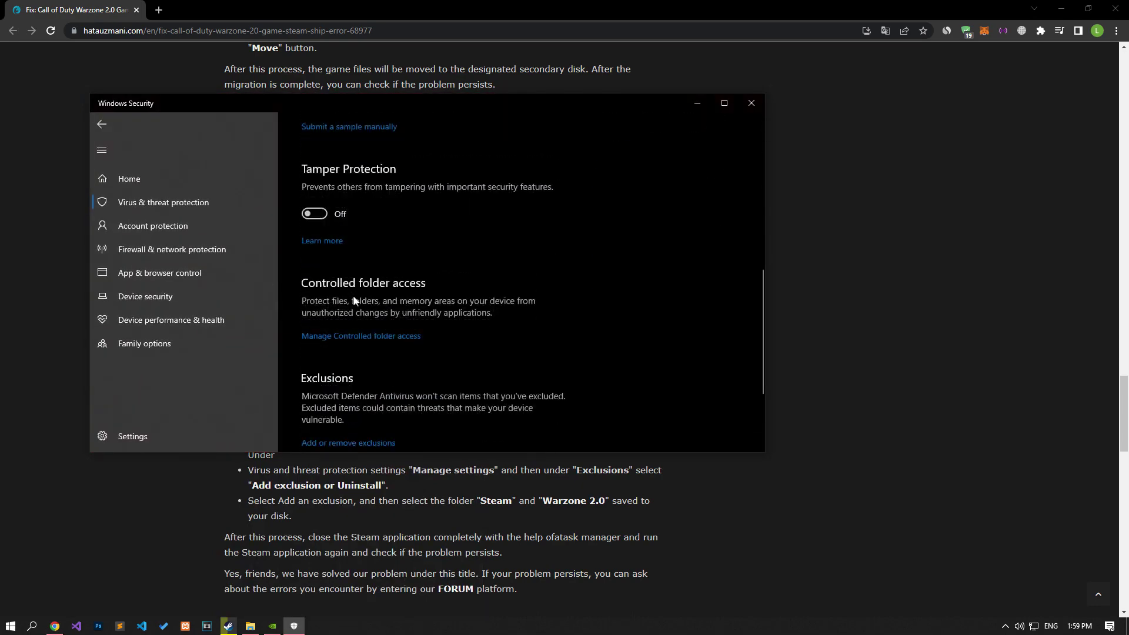
pyautogui.click(412, 337)
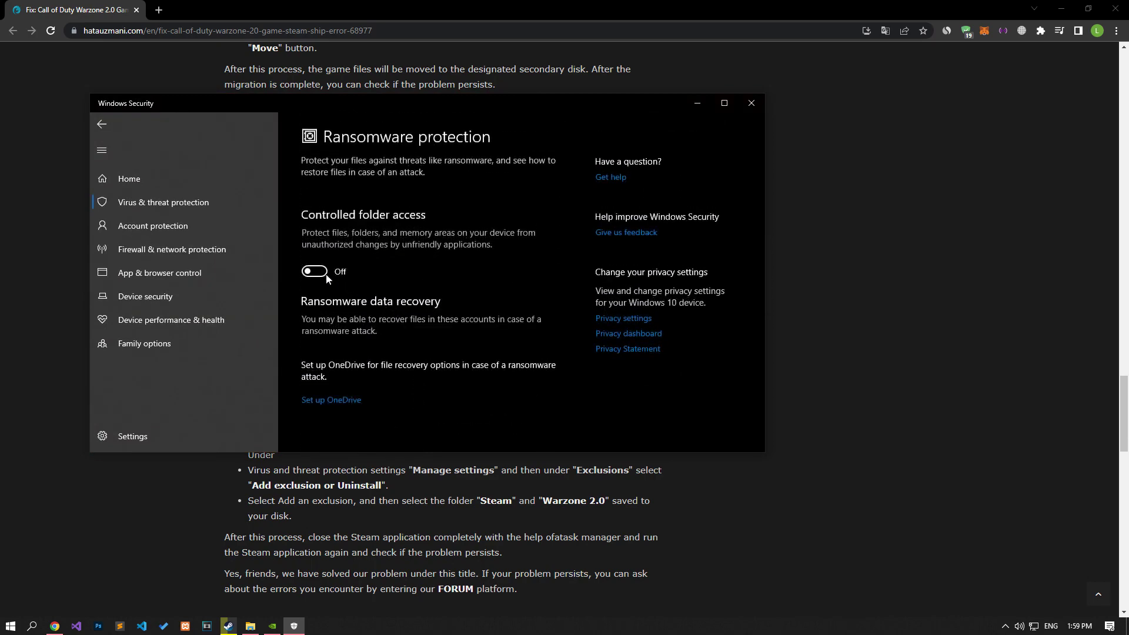
# - Return to the Virus & threat protection settings and turn off Real-time protection
pyautogui.click(103, 124)
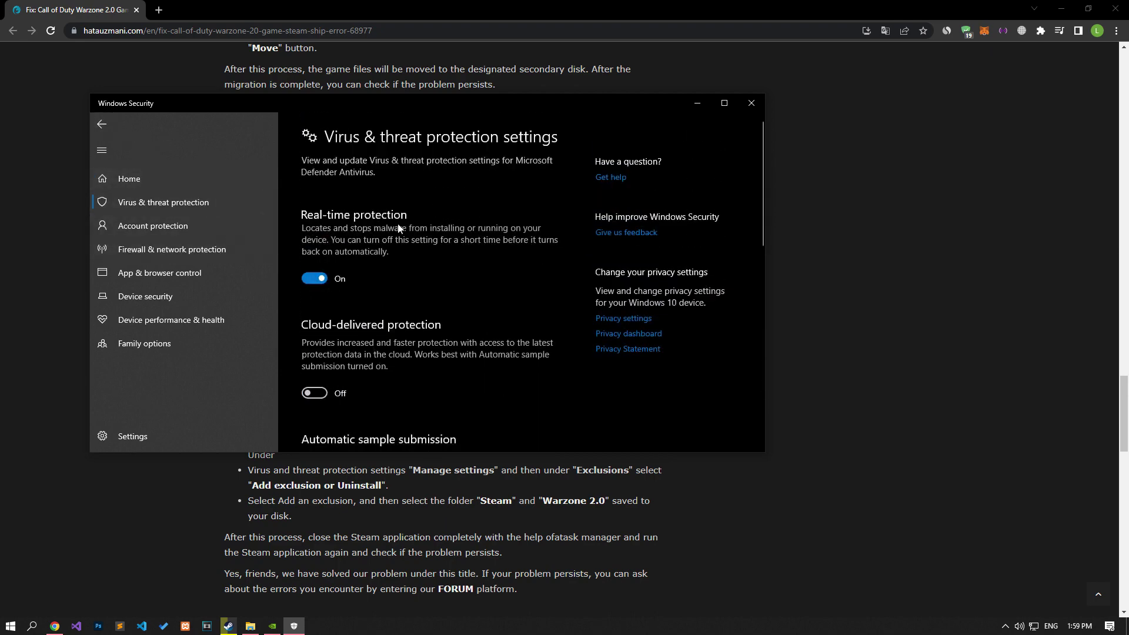
pyautogui.click(314, 278)
# - Add the Steam folder in C:\Program Files (x86) as a folder exclusion for Microsoft Defender Antivirus
pyautogui.scroll(-15, 361, 362)
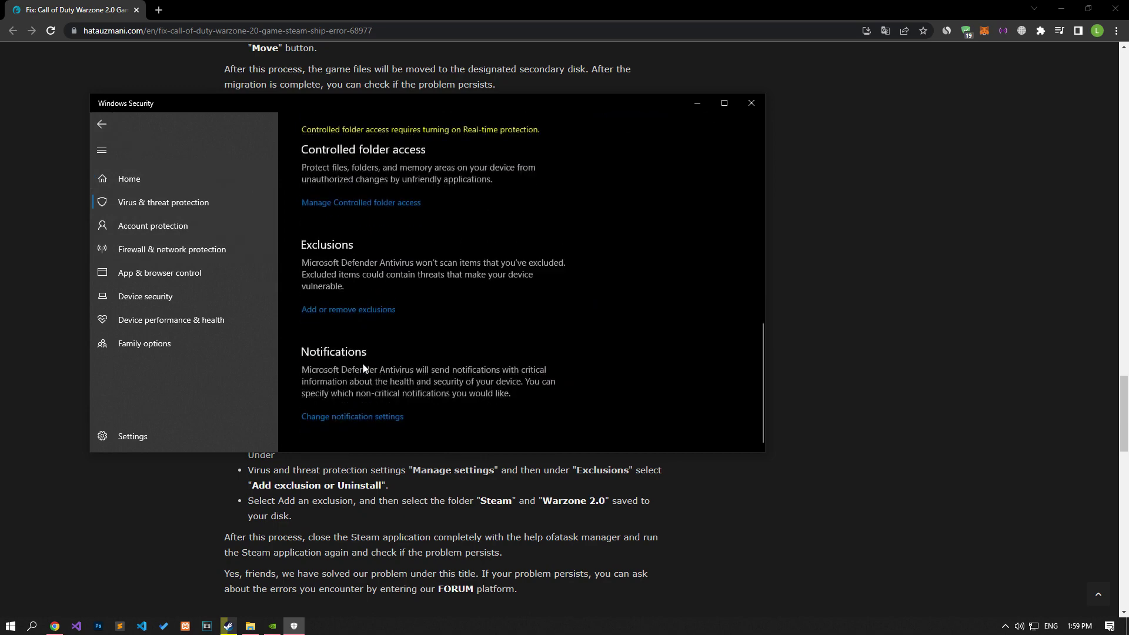
pyautogui.scroll(6, 392, 315)
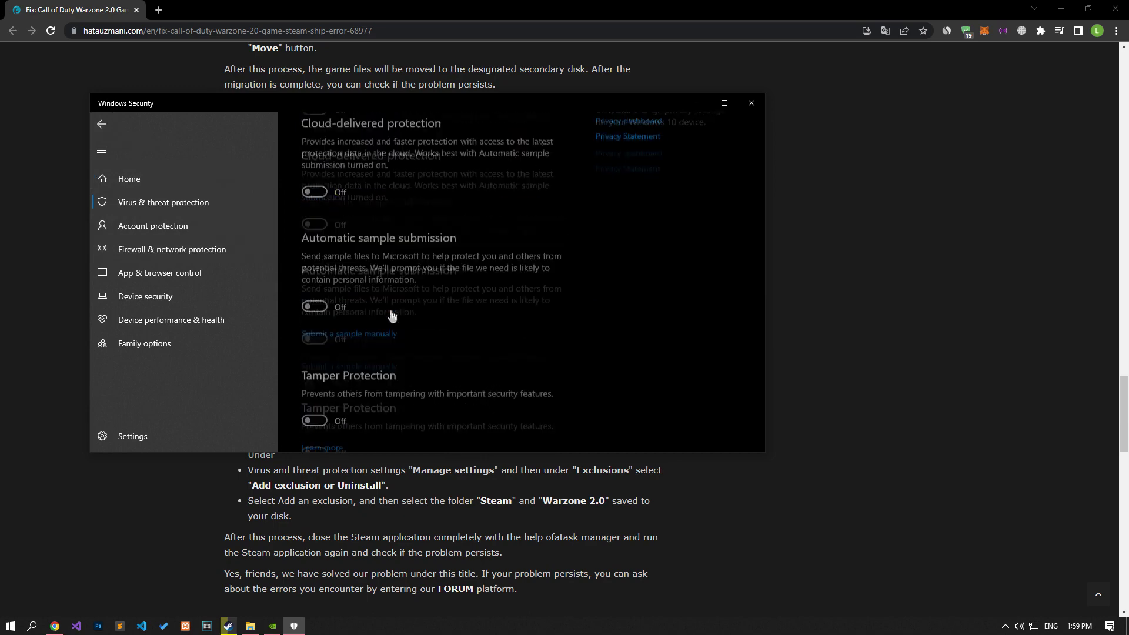
pyautogui.click(379, 235)
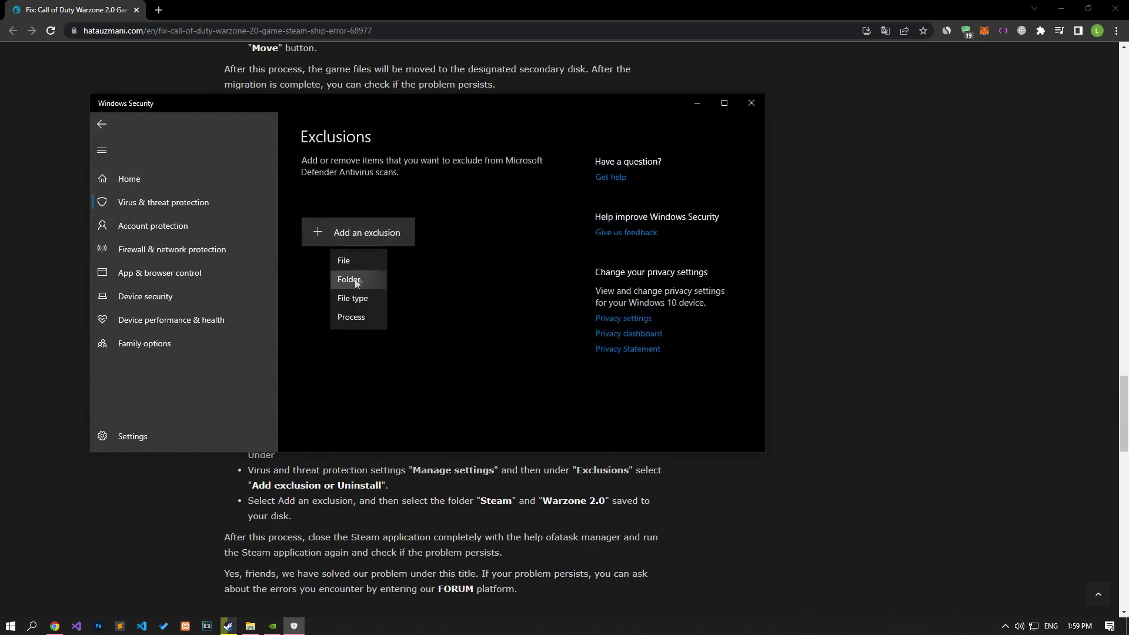
pyautogui.click(352, 281)
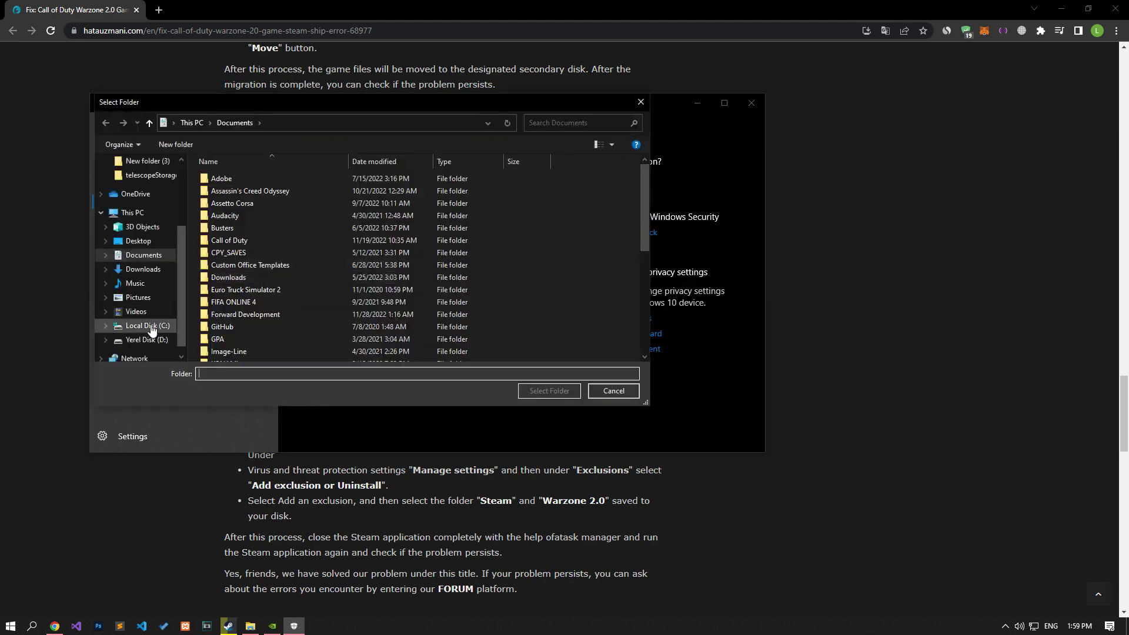
pyautogui.click(147, 325)
pyautogui.scroll(-6, 281, 296)
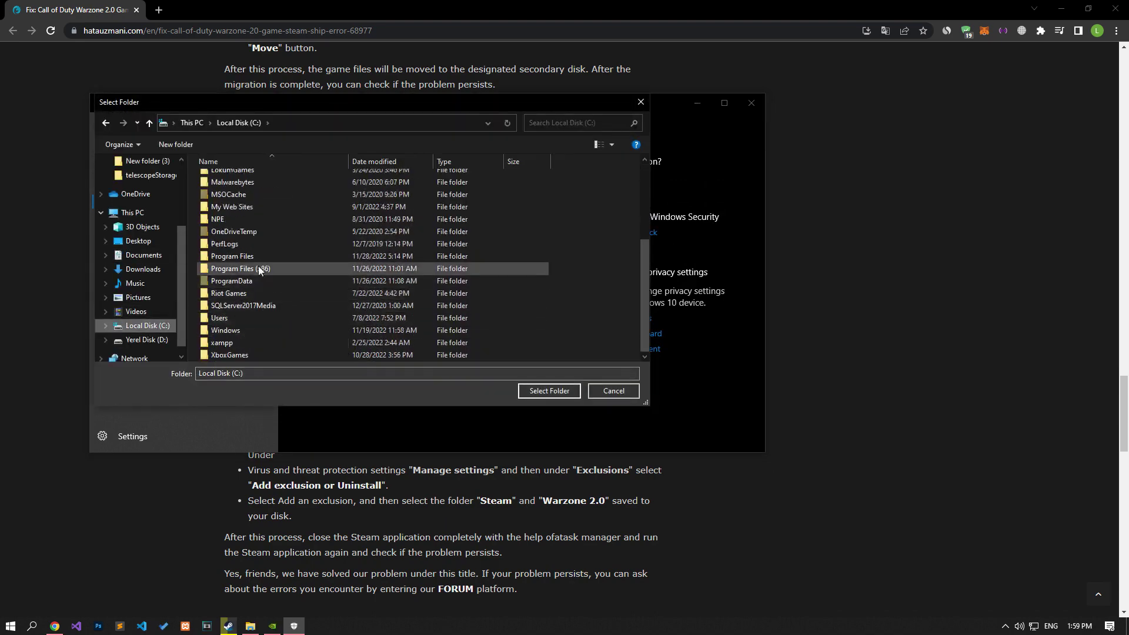
pyautogui.doubleClick(259, 268)
pyautogui.click(259, 266)
pyautogui.press('s')
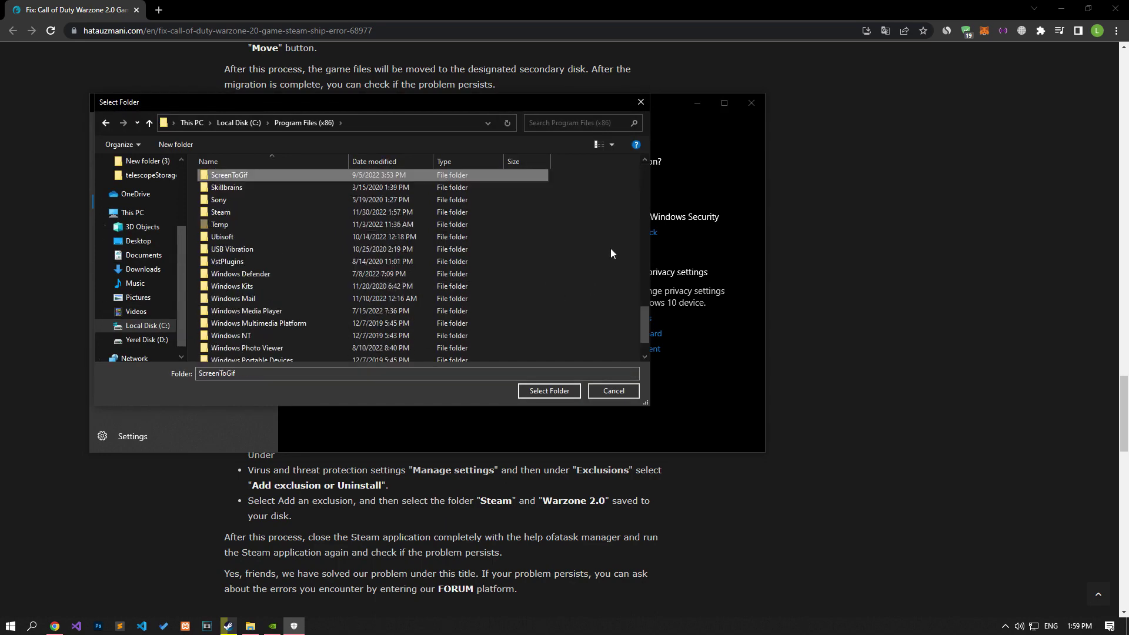
pyautogui.click(216, 213)
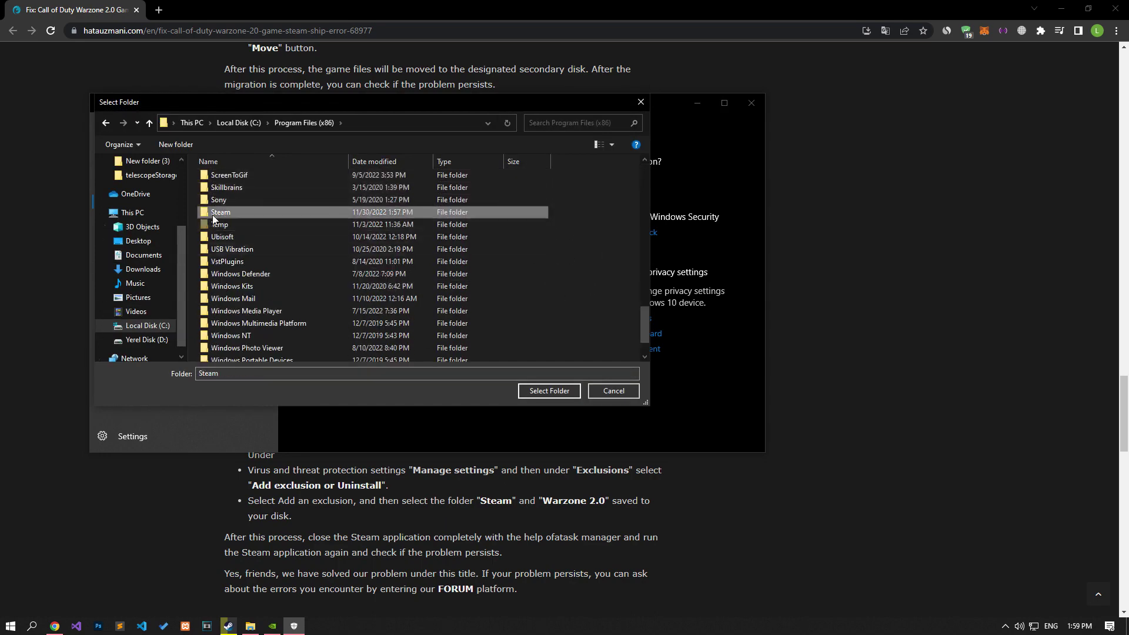
pyautogui.click(549, 390)
# - Add the Steam folder in %localappdata% as another folder exclusion for Microsoft Defender Antivirus
pyautogui.click(377, 235)
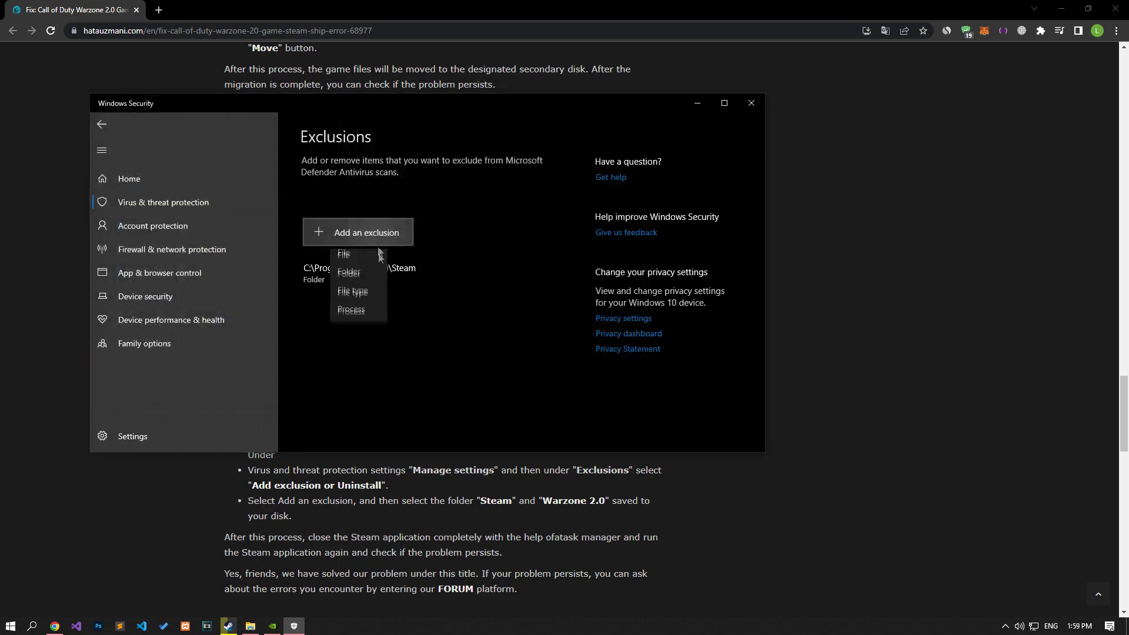
pyautogui.click(358, 276)
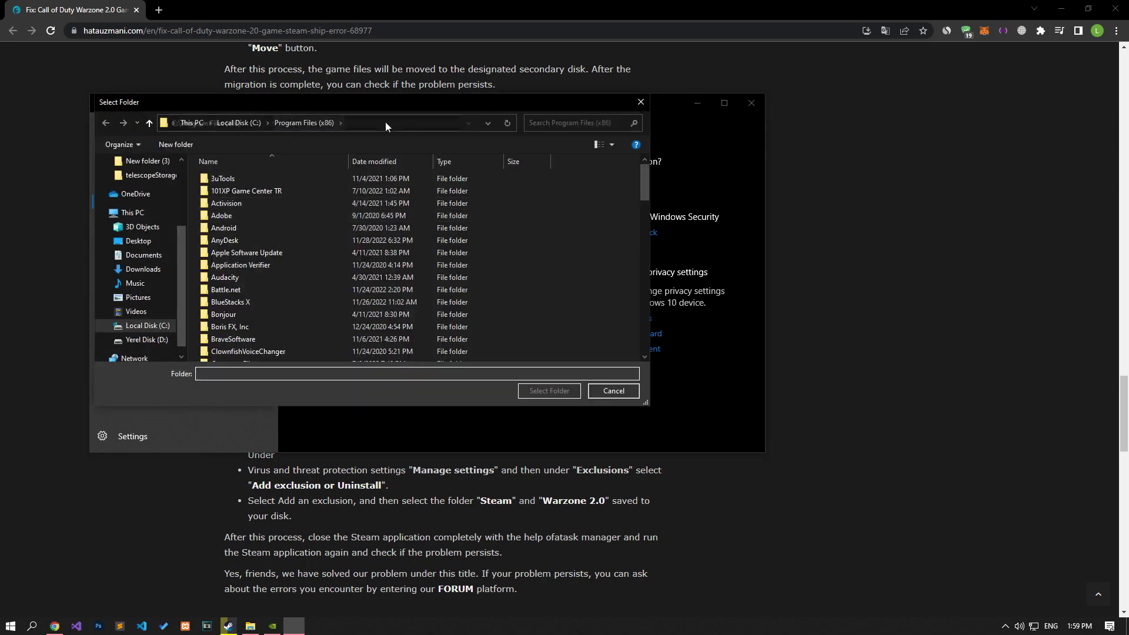
pyautogui.click(385, 122)
pyautogui.write('%localapp')
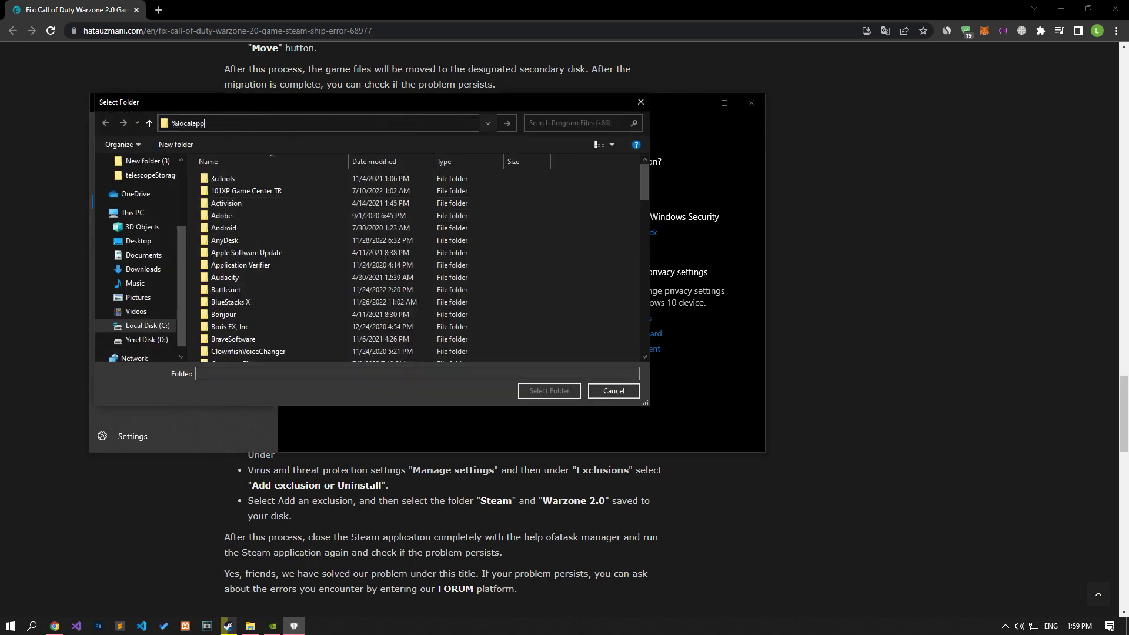
pyautogui.write('data%')
pyautogui.press('Return')
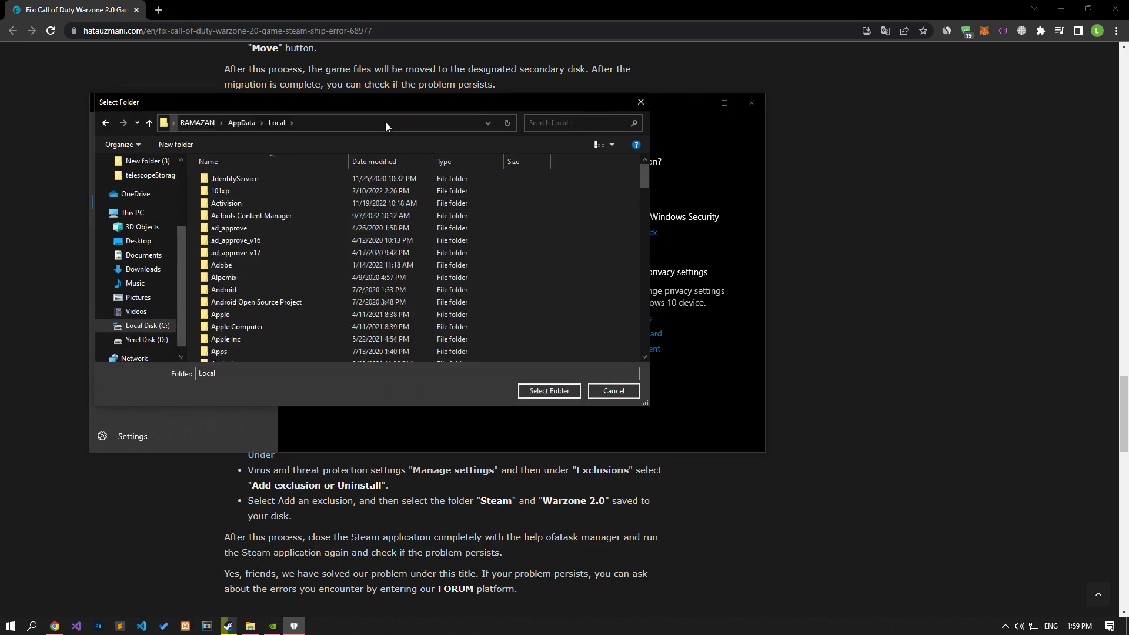
pyautogui.press('s')
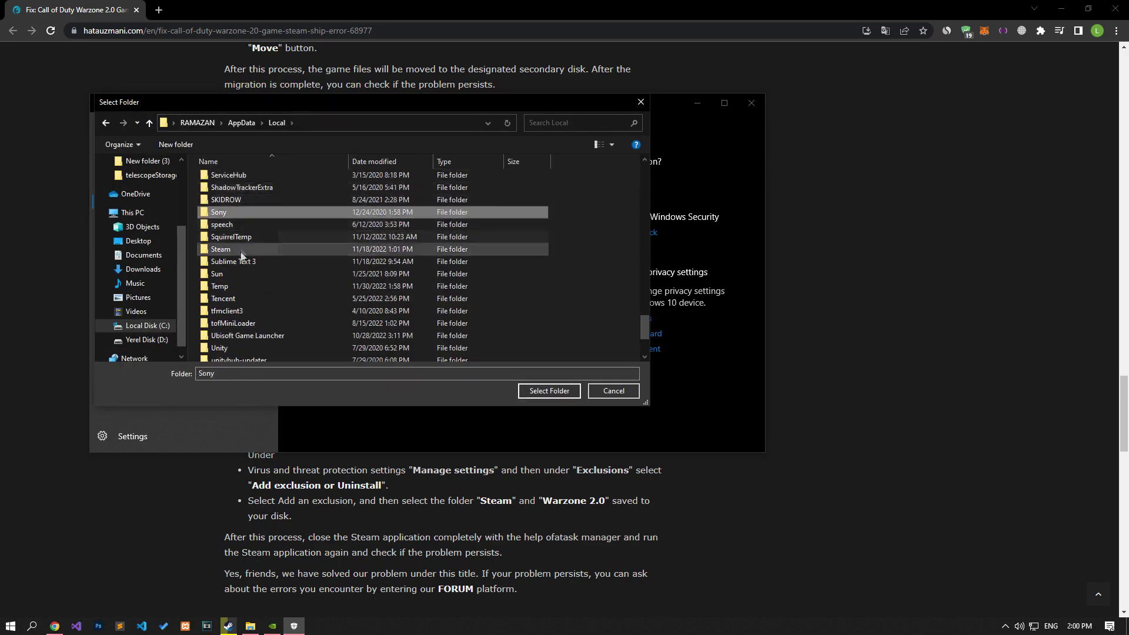
pyautogui.click(228, 250)
pyautogui.click(540, 389)
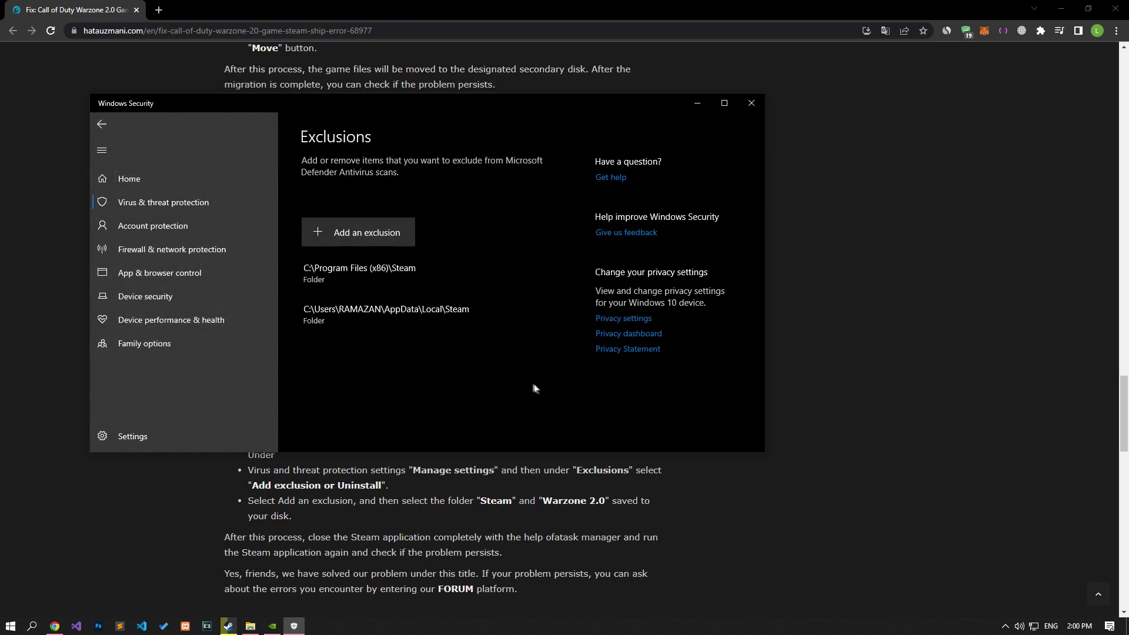
# - Add the Activision folder in %localappdata% as a folder exclusion
pyautogui.click(364, 230)
pyautogui.click(287, 436)
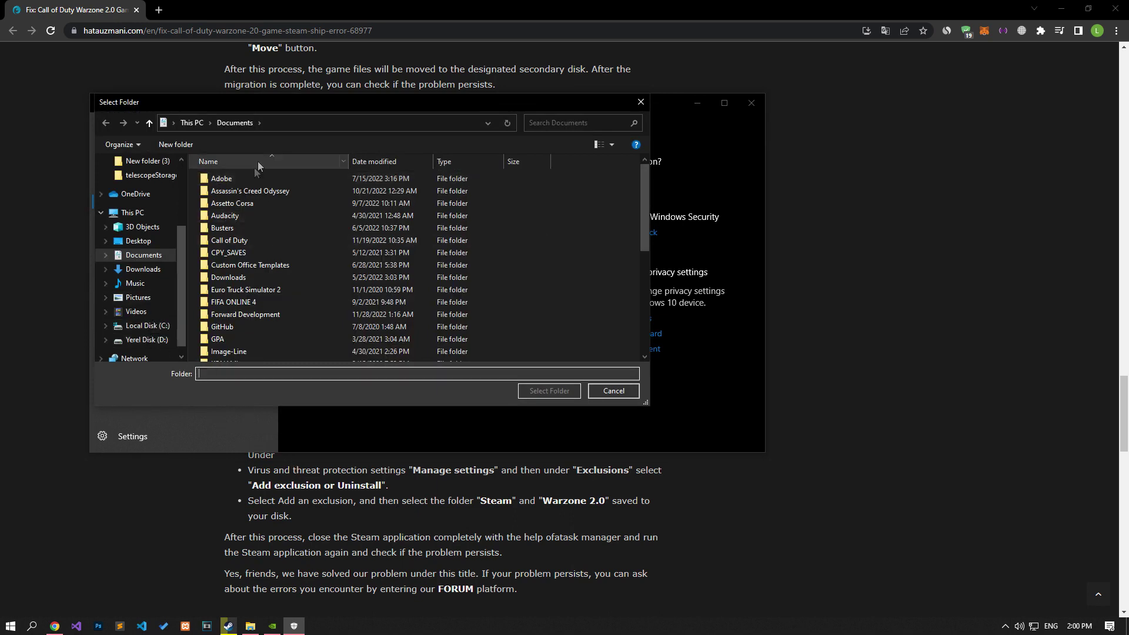
pyautogui.click(282, 122)
pyautogui.write('%localappdata%')
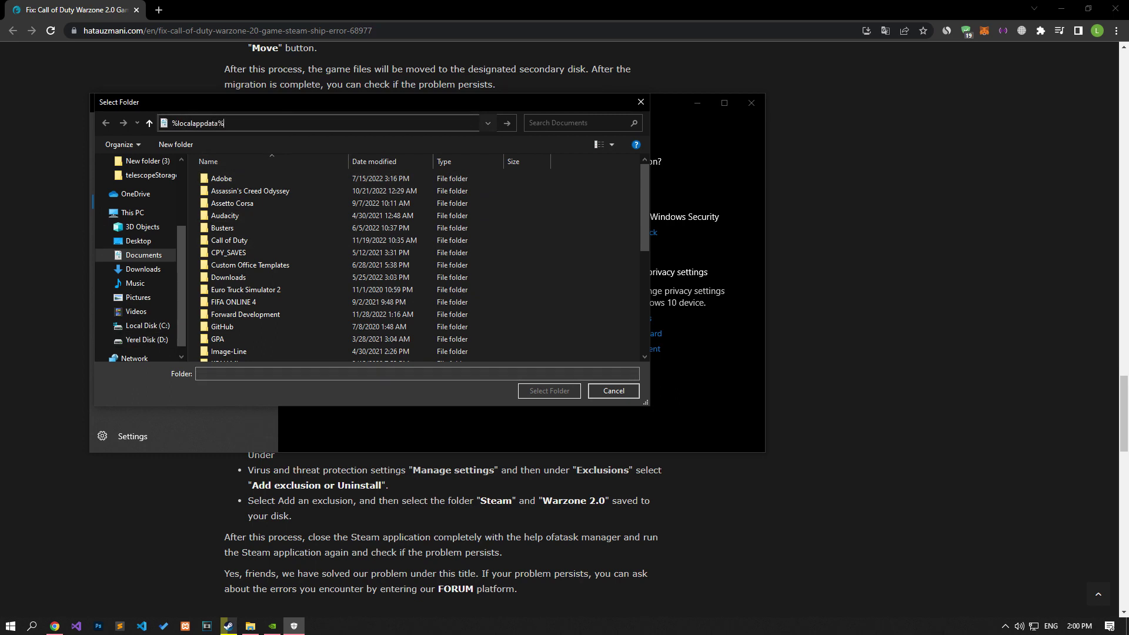
pyautogui.press('Return')
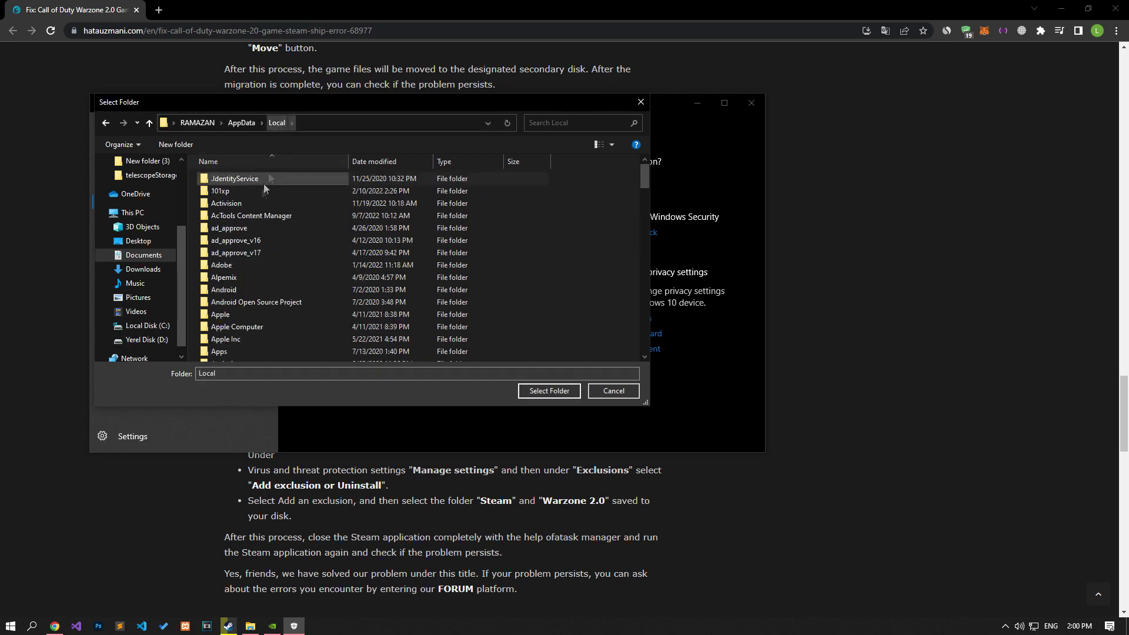
pyautogui.click(217, 204)
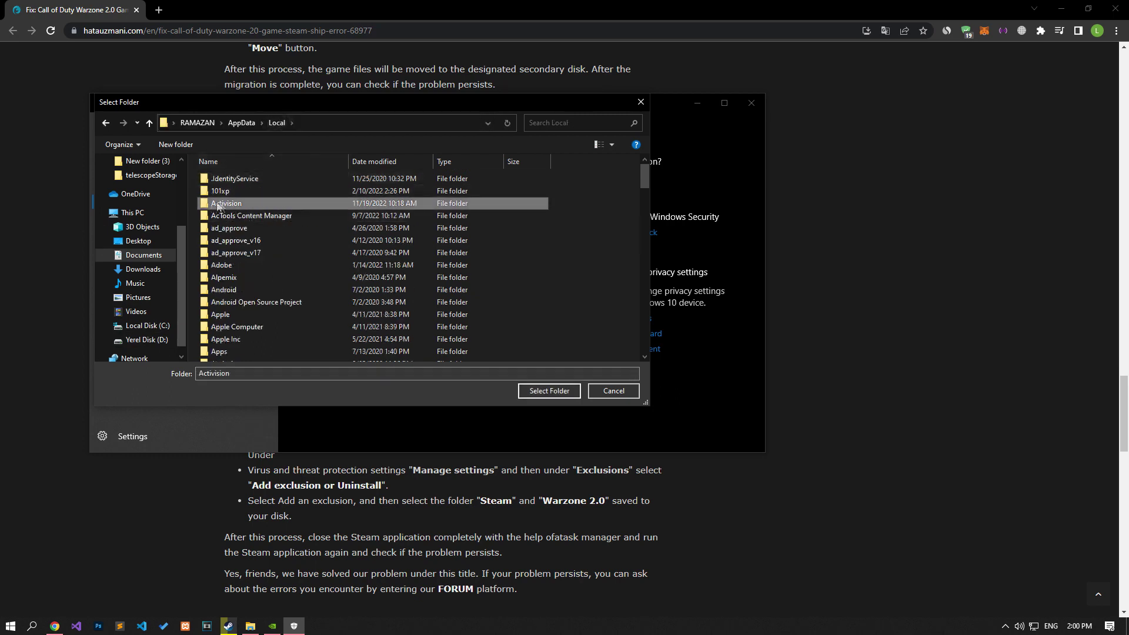
pyautogui.click(574, 390)
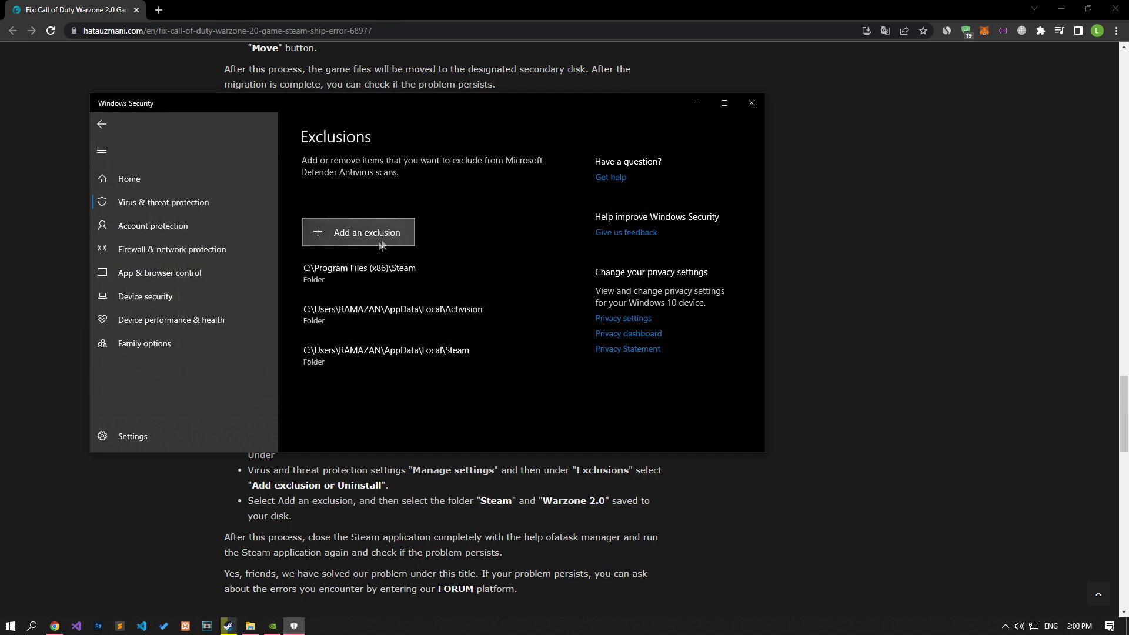
# - Start another folder exclusion, switch to Steam, browse the local files of Call of Duty: Modern Warfare II | Warzone 2.0, and copy the folder path
pyautogui.click(376, 236)
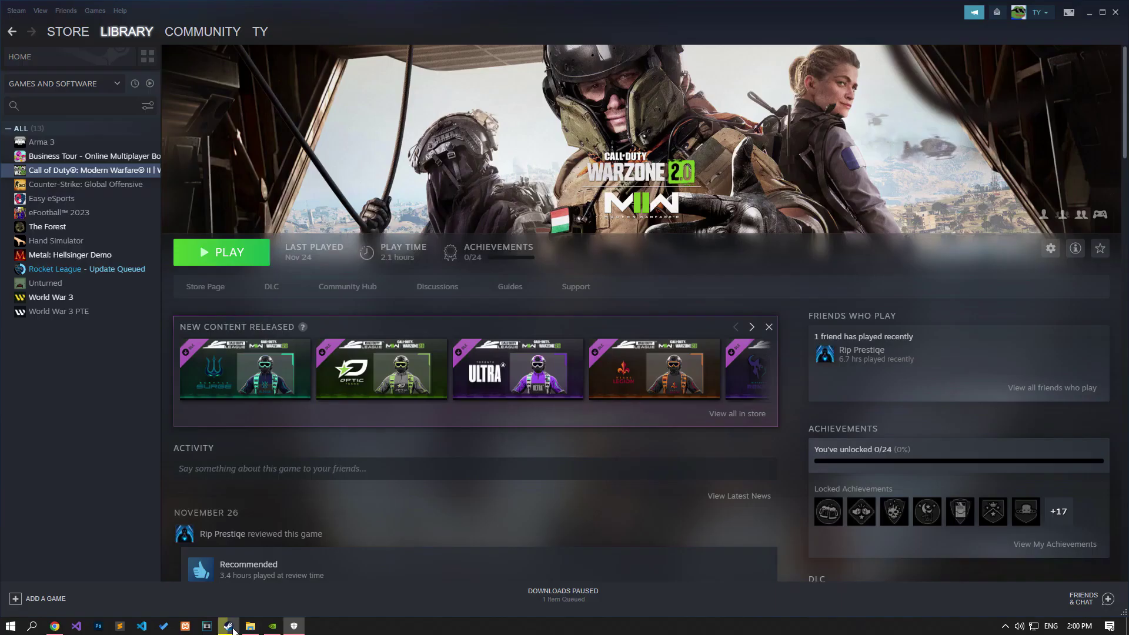
pyautogui.rightClick(58, 171)
pyautogui.moveTo(95, 226)
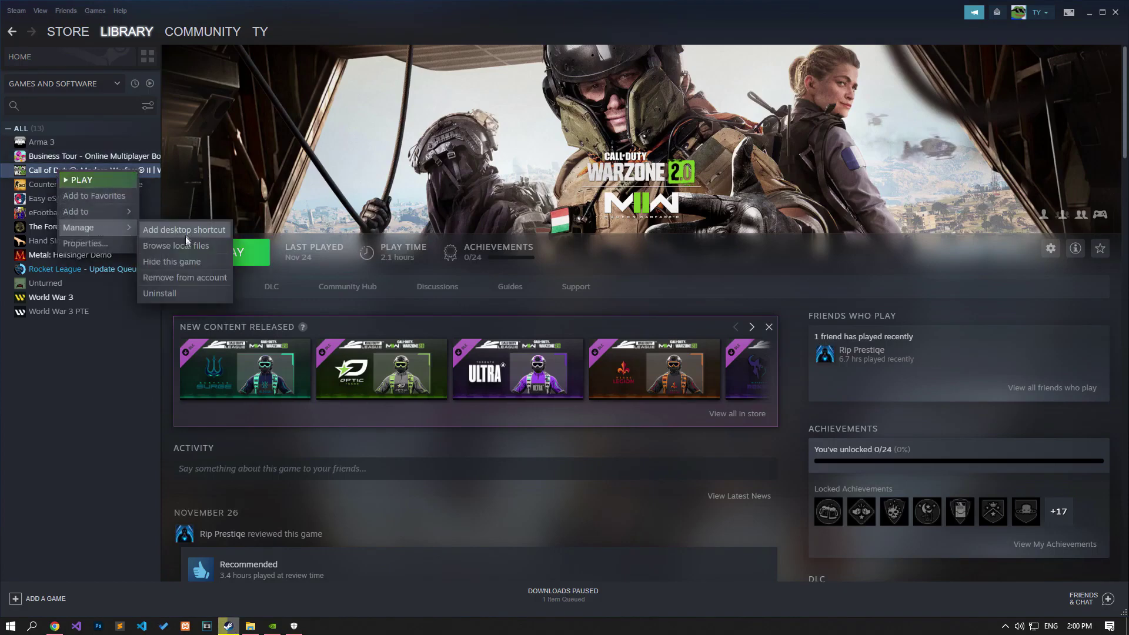
pyautogui.click(163, 252)
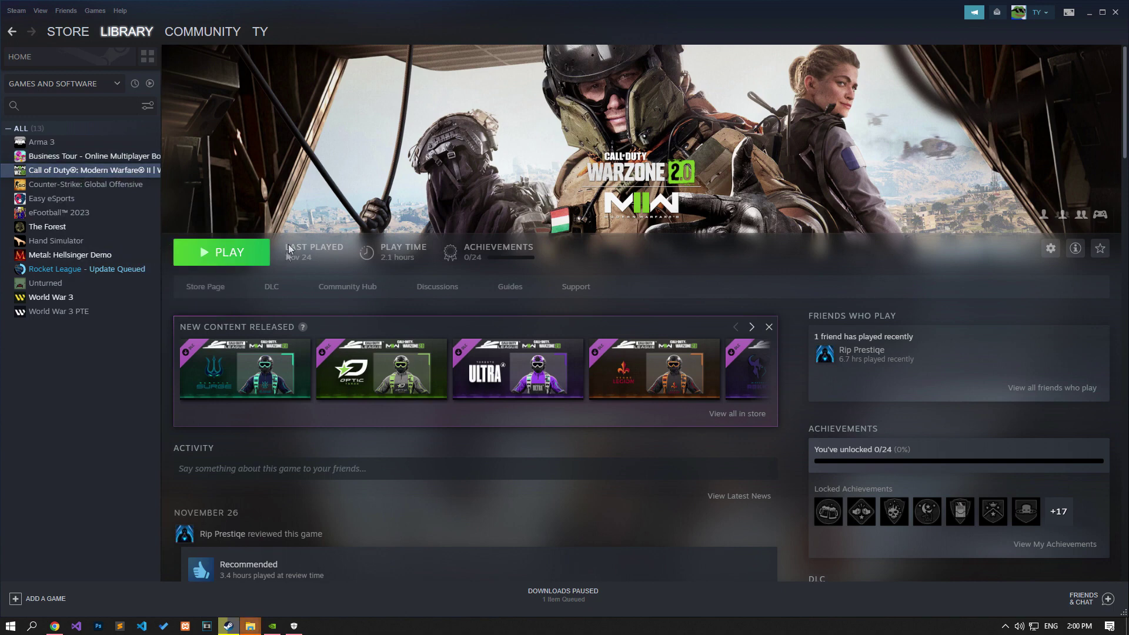
pyautogui.click(306, 564)
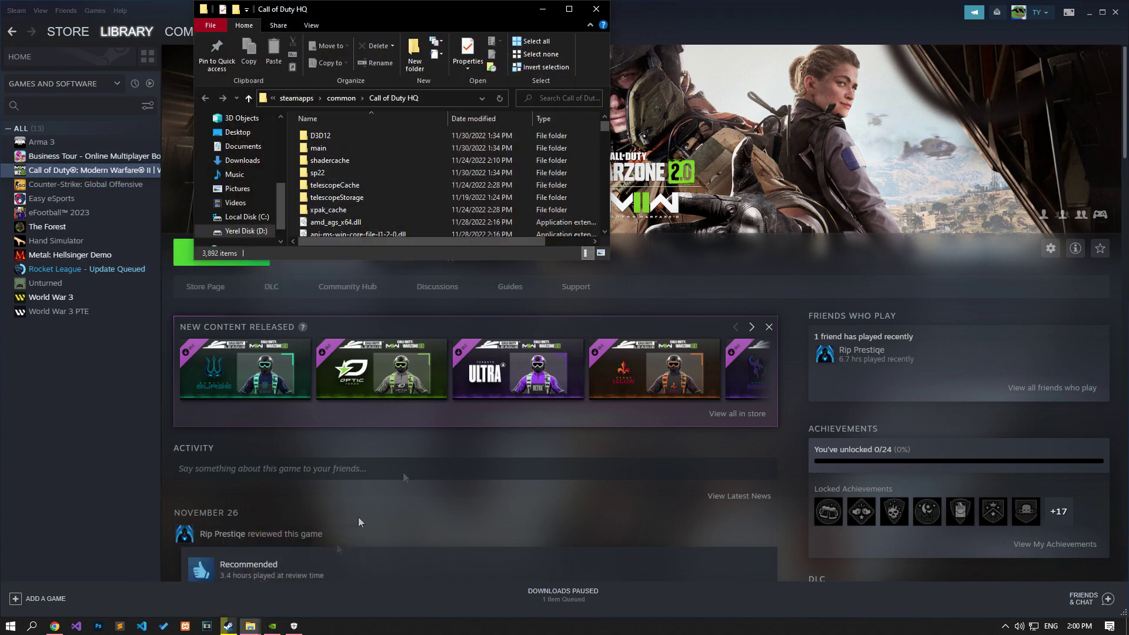
pyautogui.click(453, 98)
pyautogui.rightClick(407, 99)
pyautogui.click(438, 137)
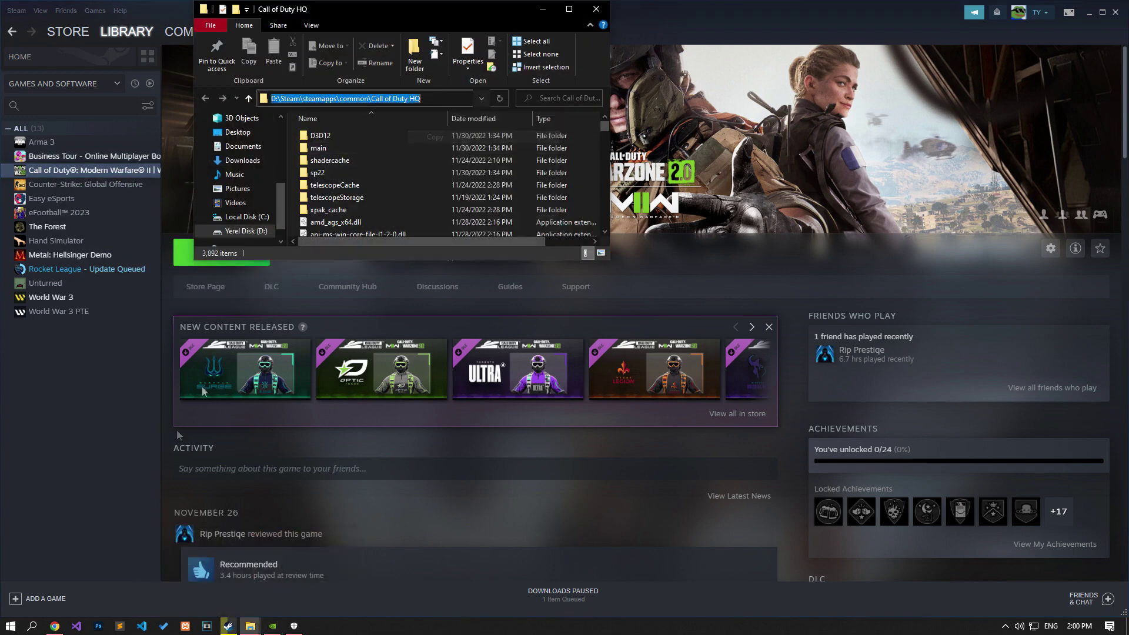
# - Return to Windows Security and exclude D:\Steam\steamapps\common\Call of Duty HQ using the copied path
pyautogui.click(294, 626)
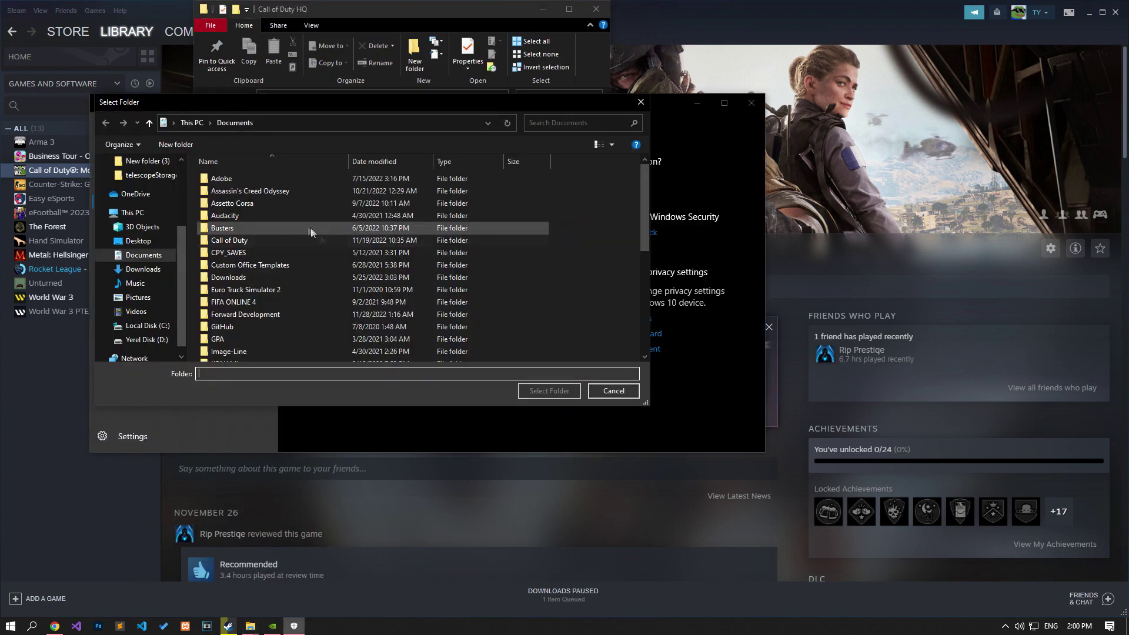
pyautogui.click(276, 122)
pyautogui.rightClick(277, 122)
pyautogui.click(318, 168)
pyautogui.click(507, 122)
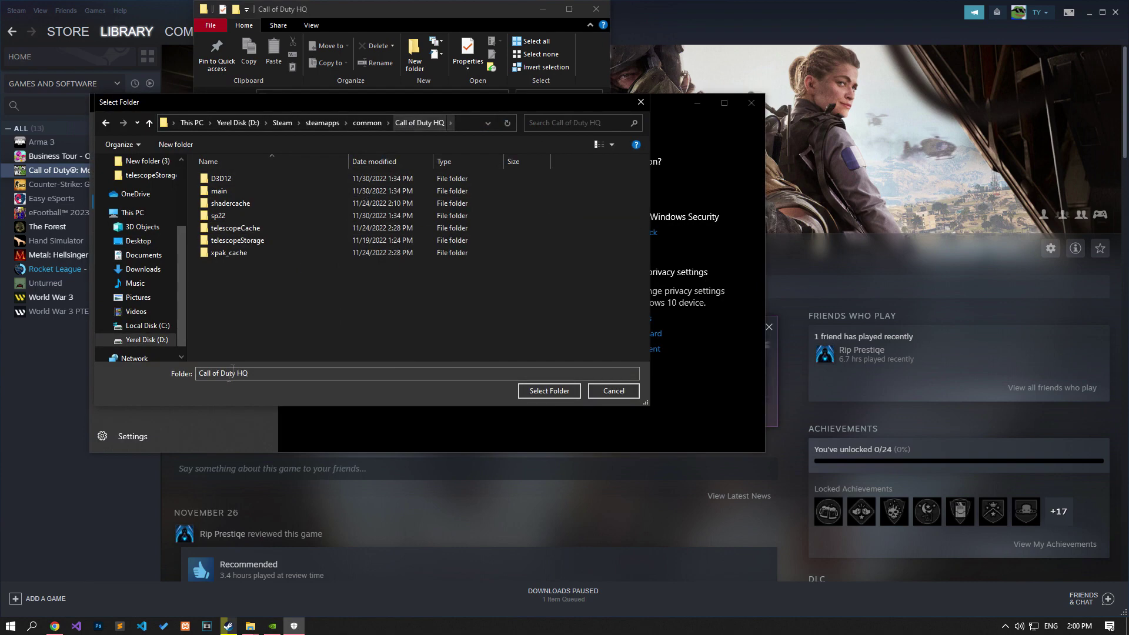
pyautogui.click(547, 396)
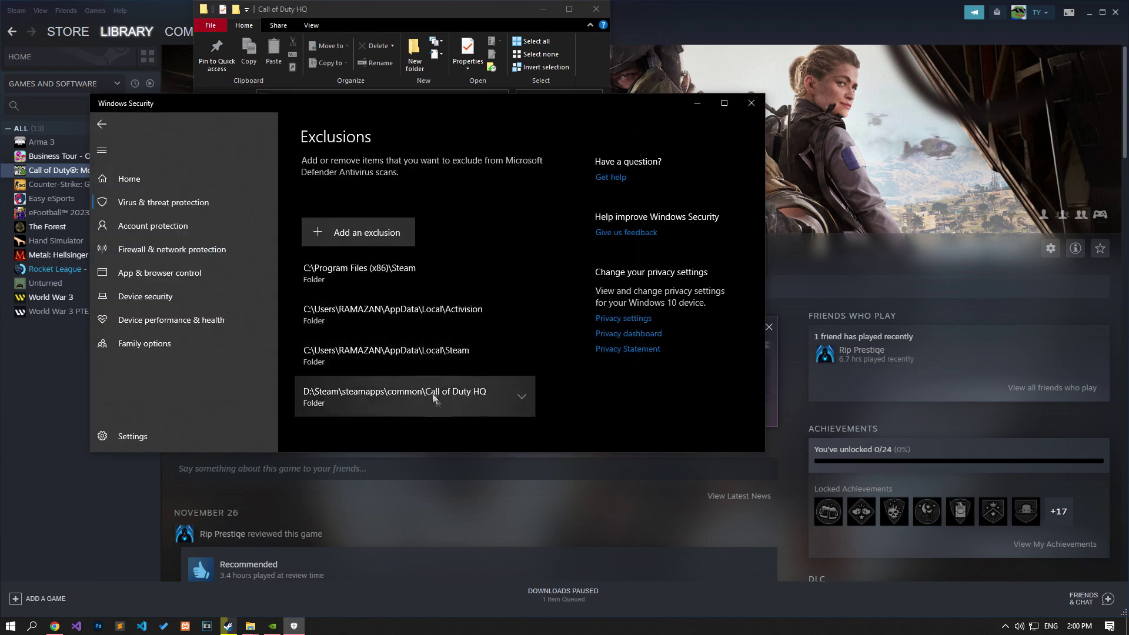
# - Close Windows Security and the Call of Duty HQ folder window, and launch Warzone 2.0 from the Steam library
pyautogui.click(756, 111)
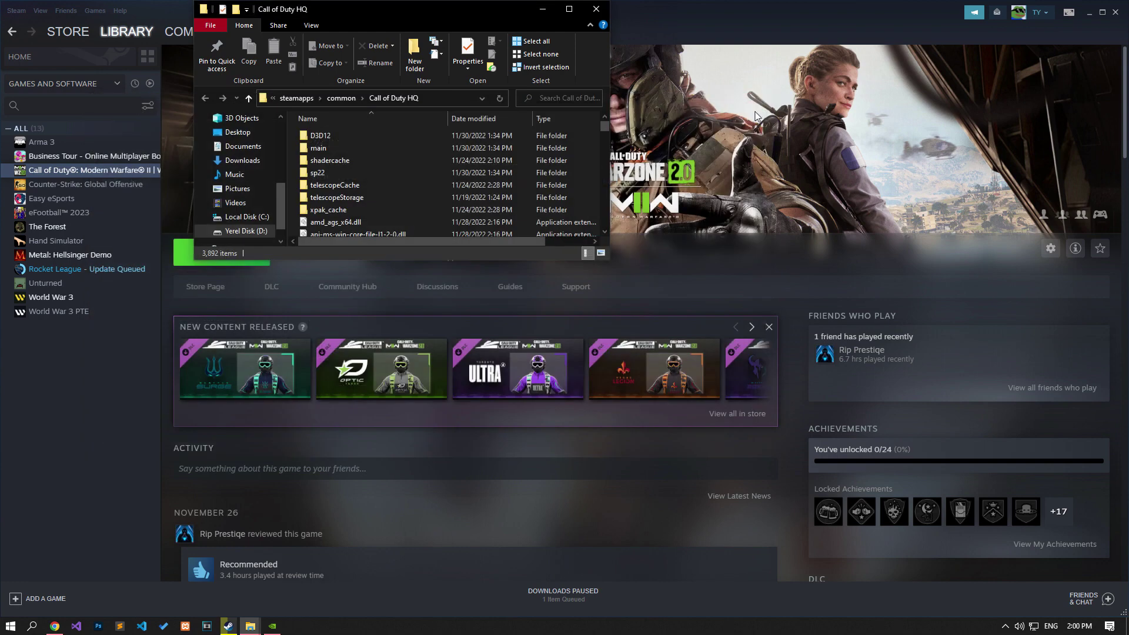
pyautogui.click(596, 9)
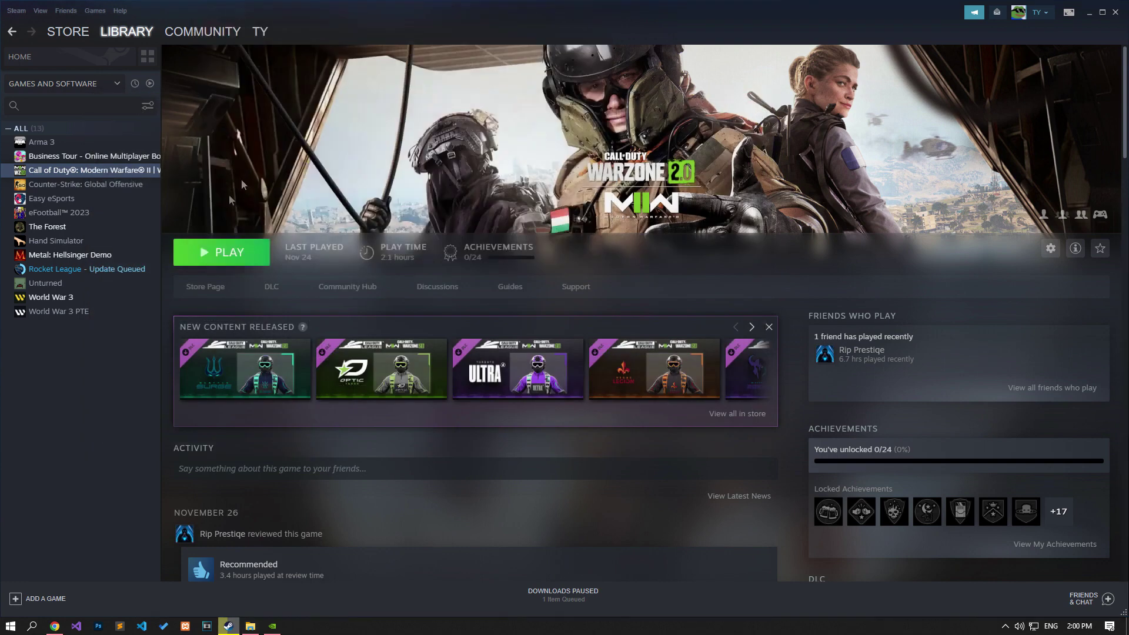
pyautogui.click(219, 259)
# - Switch to GeForce Experience, check for graphics driver updates, and close the program
pyautogui.click(272, 625)
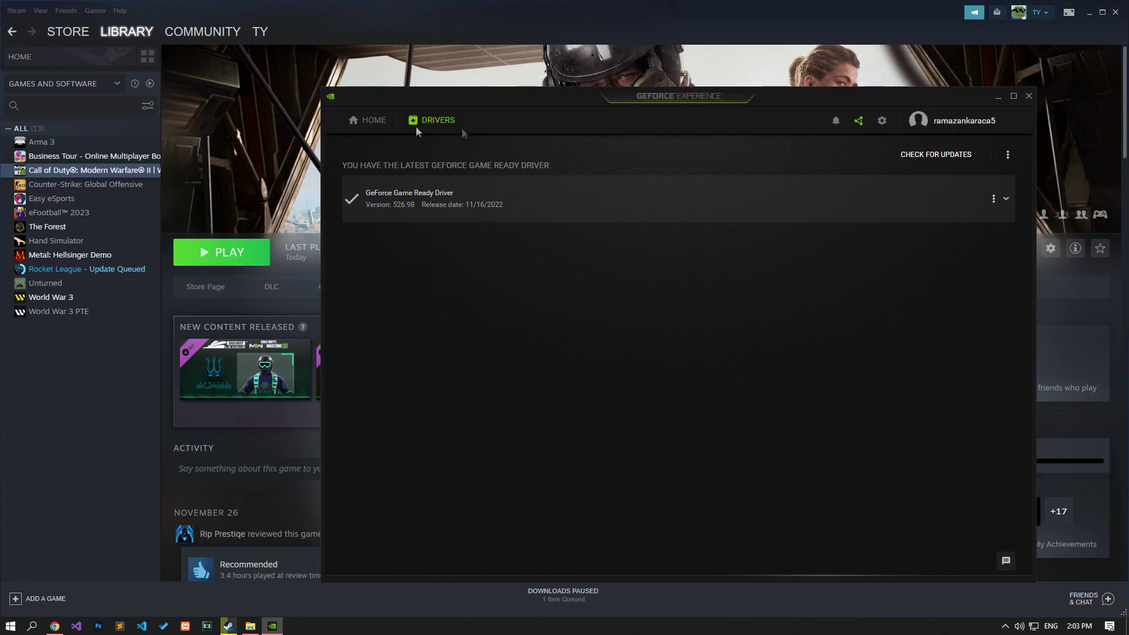
pyautogui.click(434, 121)
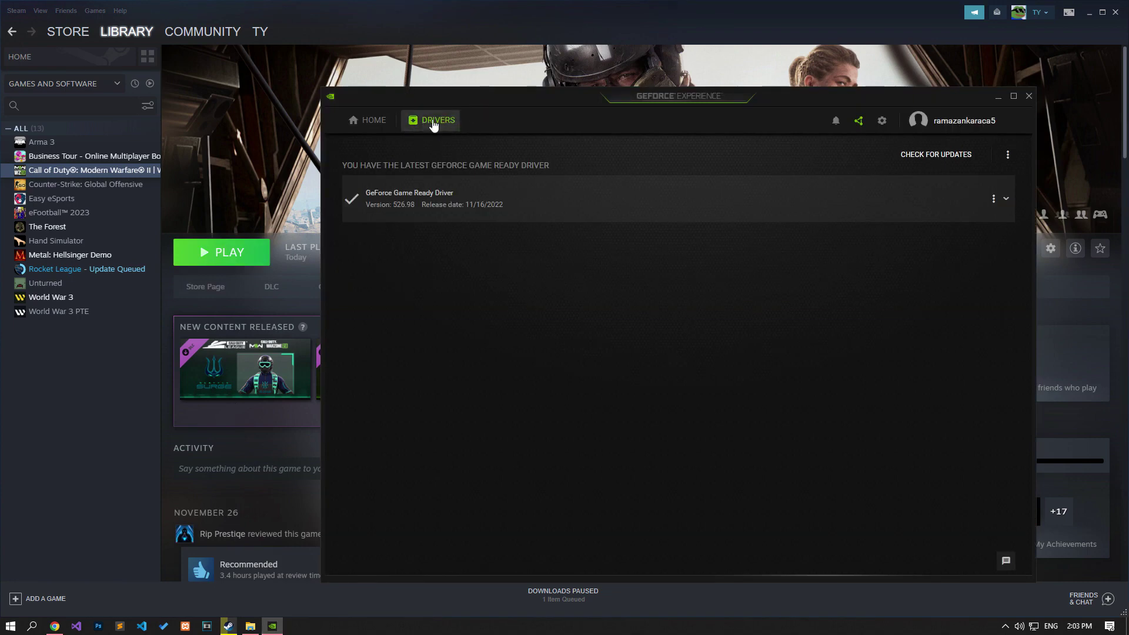
pyautogui.click(931, 156)
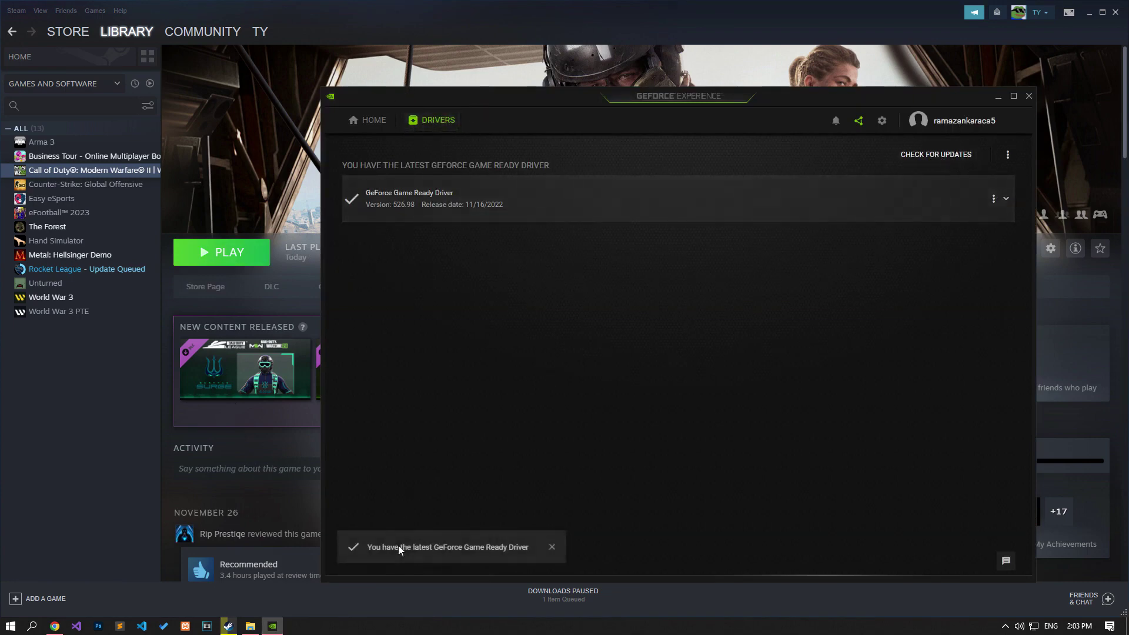
pyautogui.click(1024, 99)
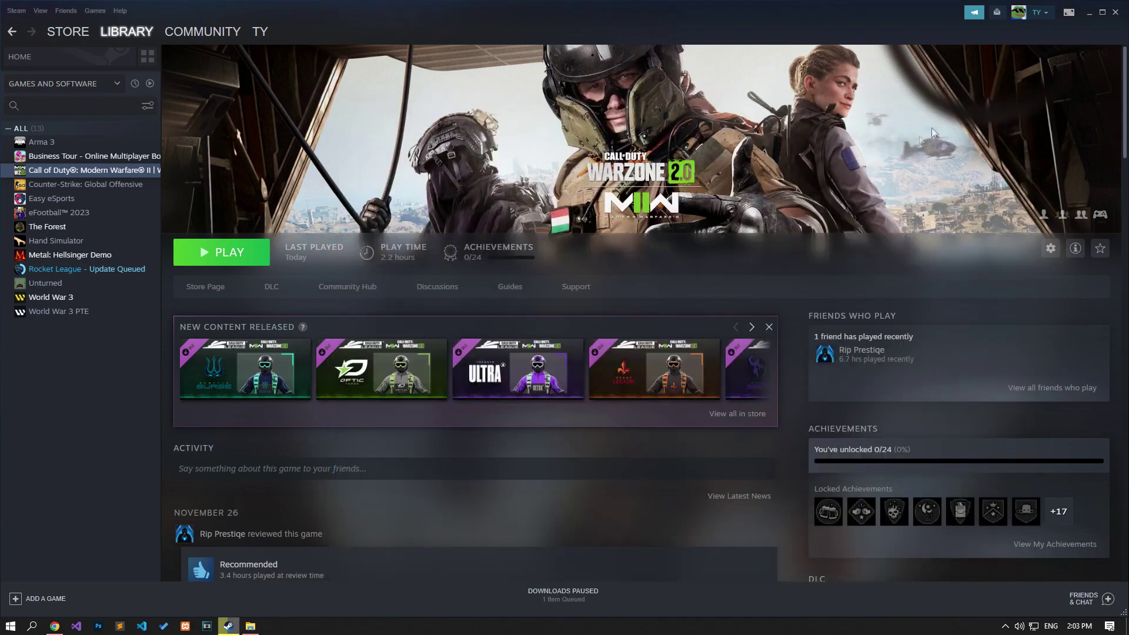
# - Reopen GeForce Experience through the Windows search, view the In-Game Overlay option in its general settings, and close it
pyautogui.click(55, 625)
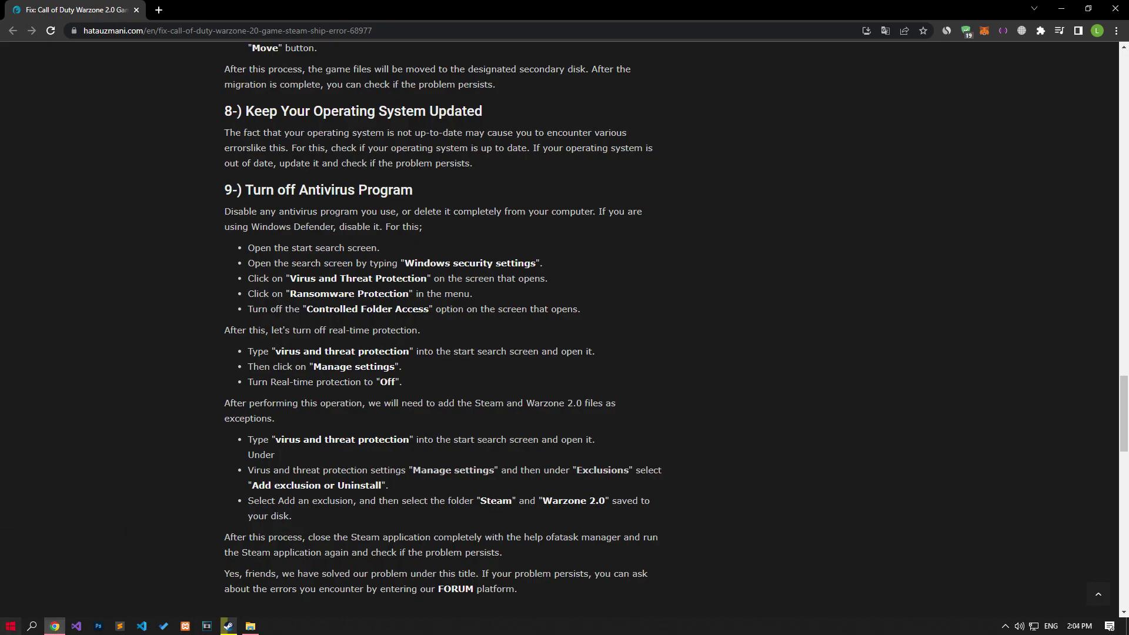
pyautogui.click(11, 626)
pyautogui.write('gef')
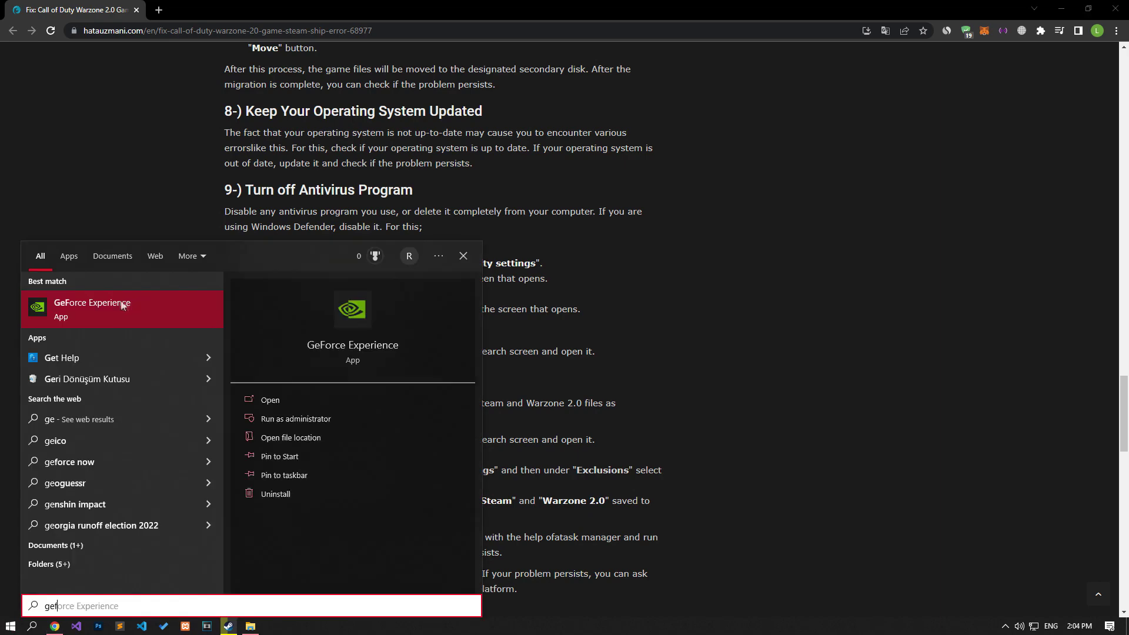
pyautogui.click(104, 304)
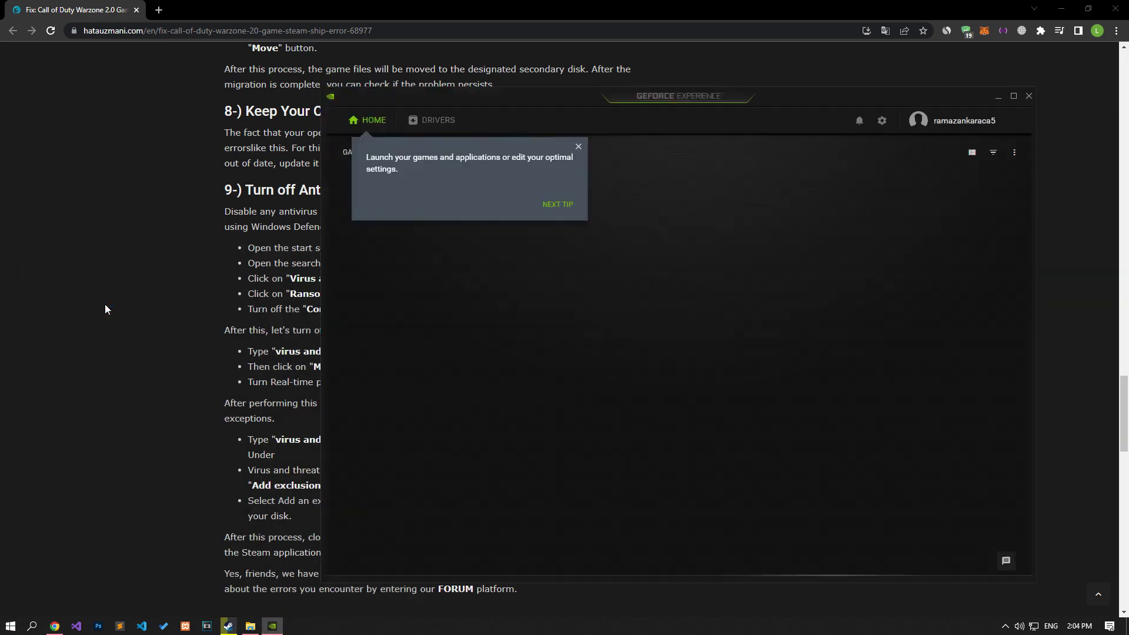
pyautogui.click(883, 122)
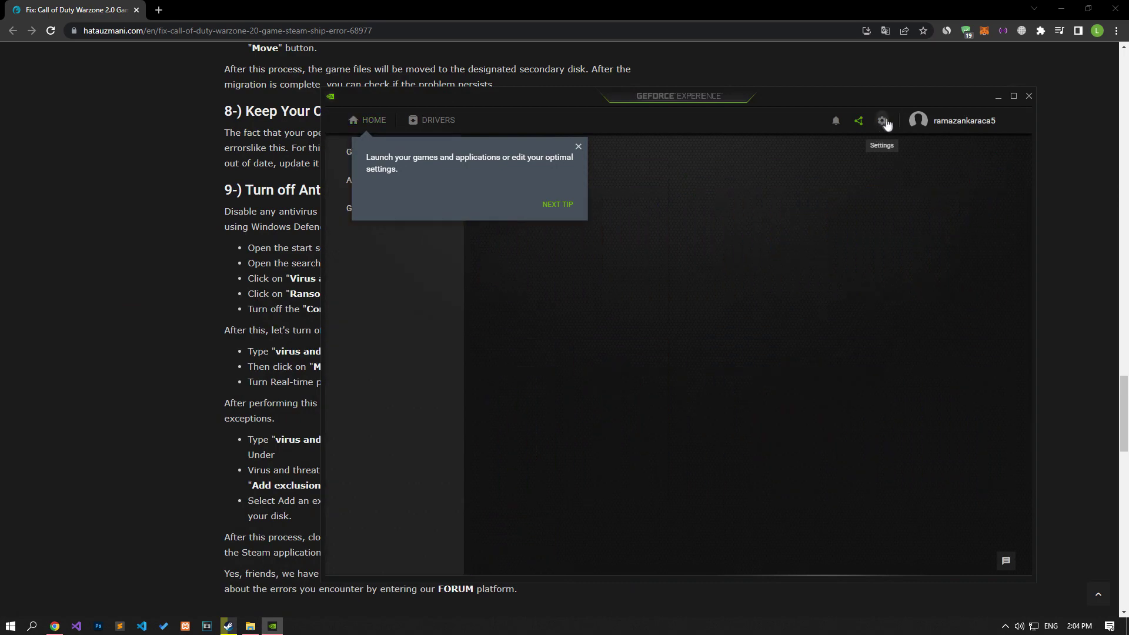
pyautogui.scroll(-3, 610, 423)
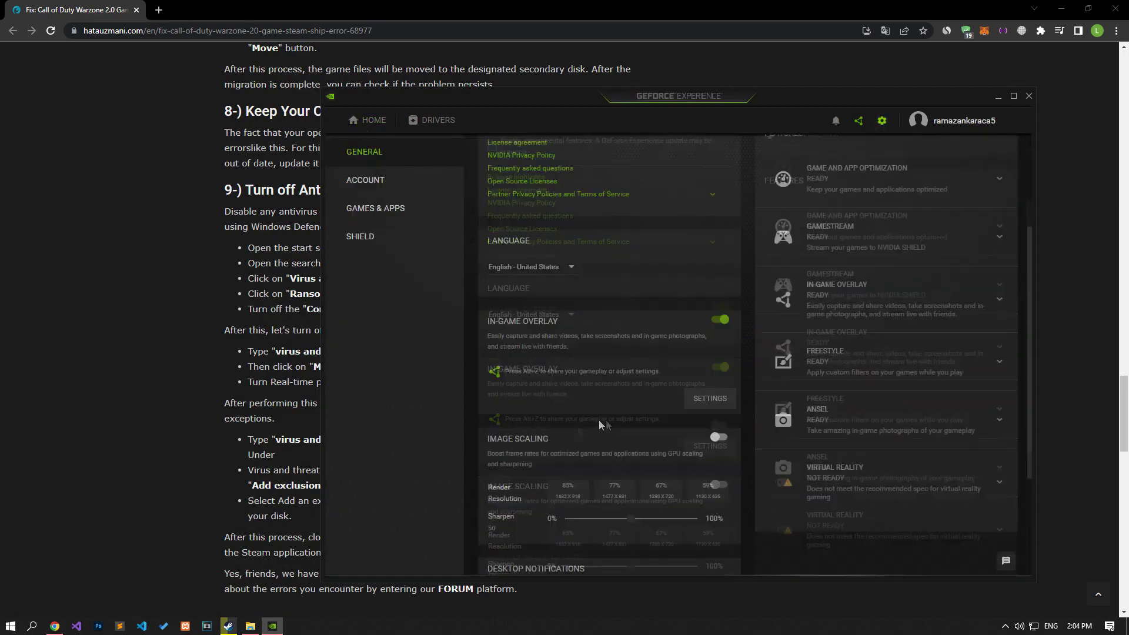
pyautogui.click(1028, 95)
# - Toggle the Steam Overlay while in-game option in Warzone 2.0's Steam properties, and launch the game
pyautogui.click(229, 626)
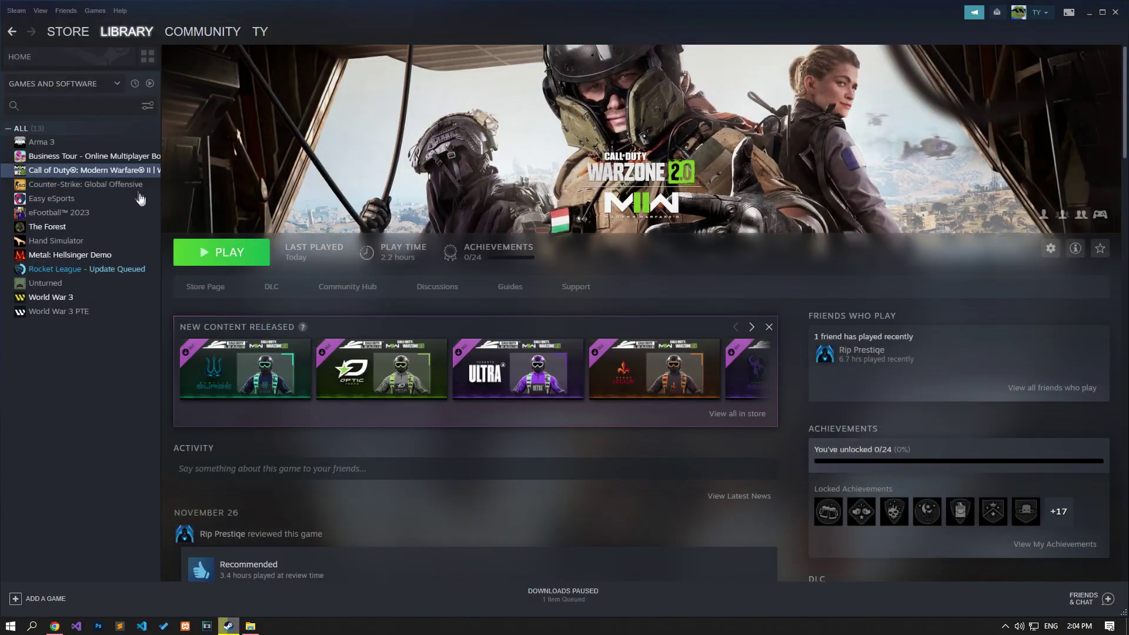
pyautogui.rightClick(49, 171)
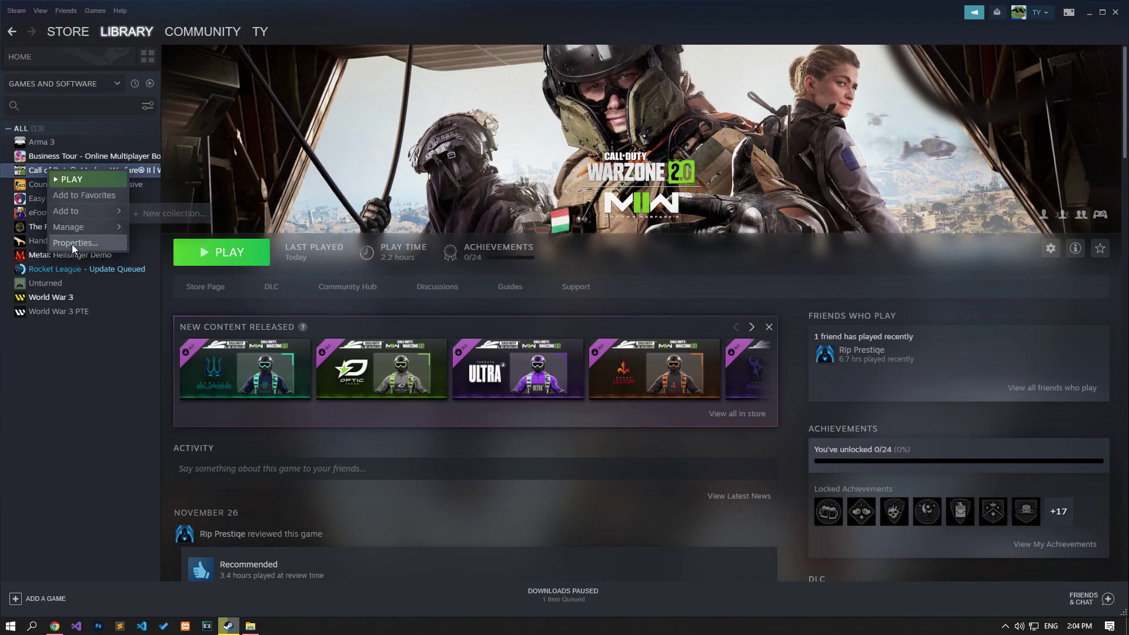
pyautogui.click(71, 244)
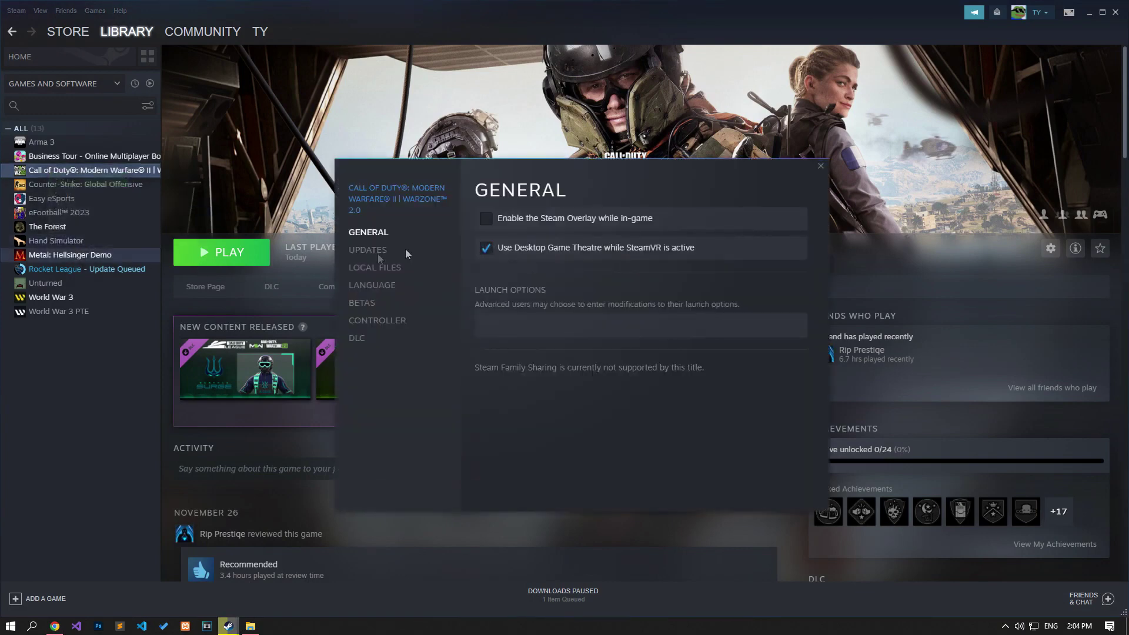
pyautogui.click(486, 219)
pyautogui.click(821, 167)
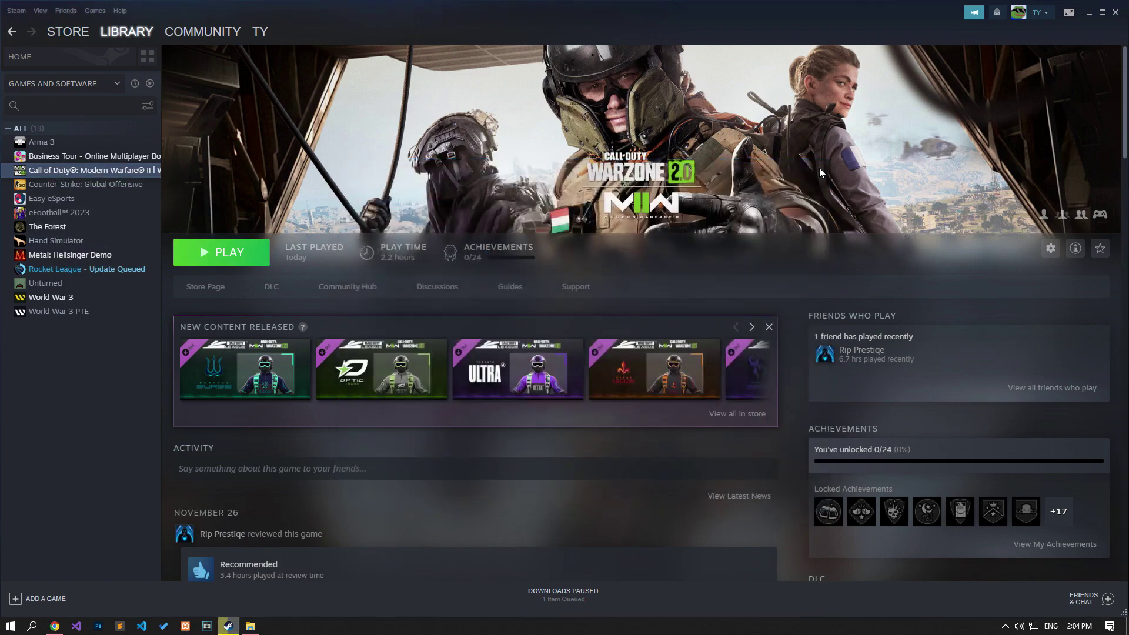
pyautogui.click(194, 262)
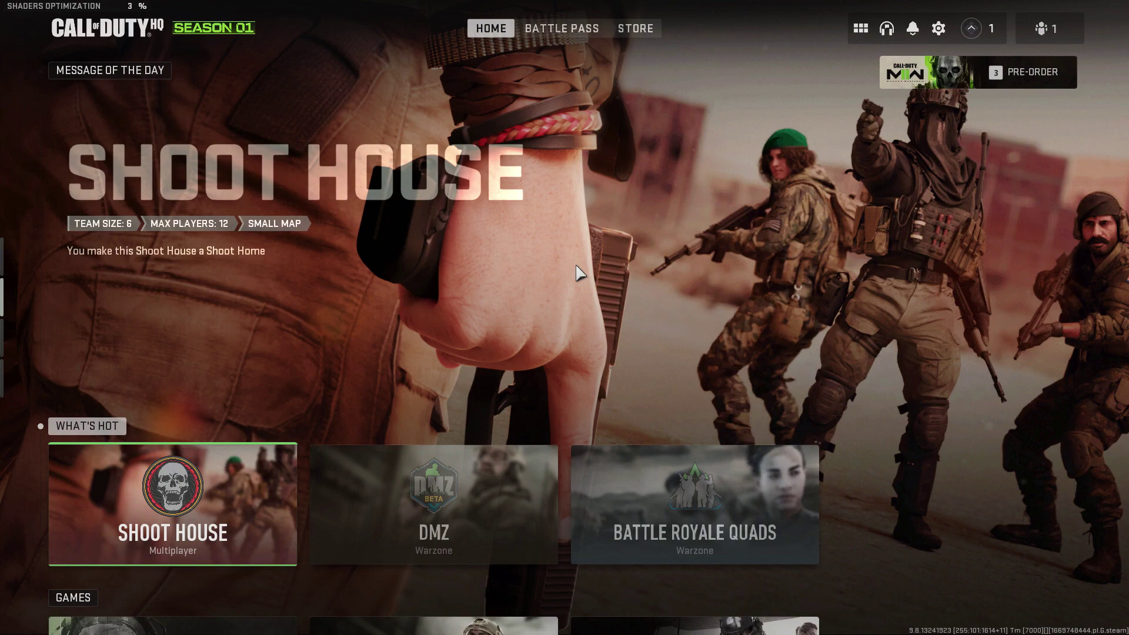
# - Open the game's graphics settings and set the Display Mode to Fullscreen Extended Window
pyautogui.click(938, 29)
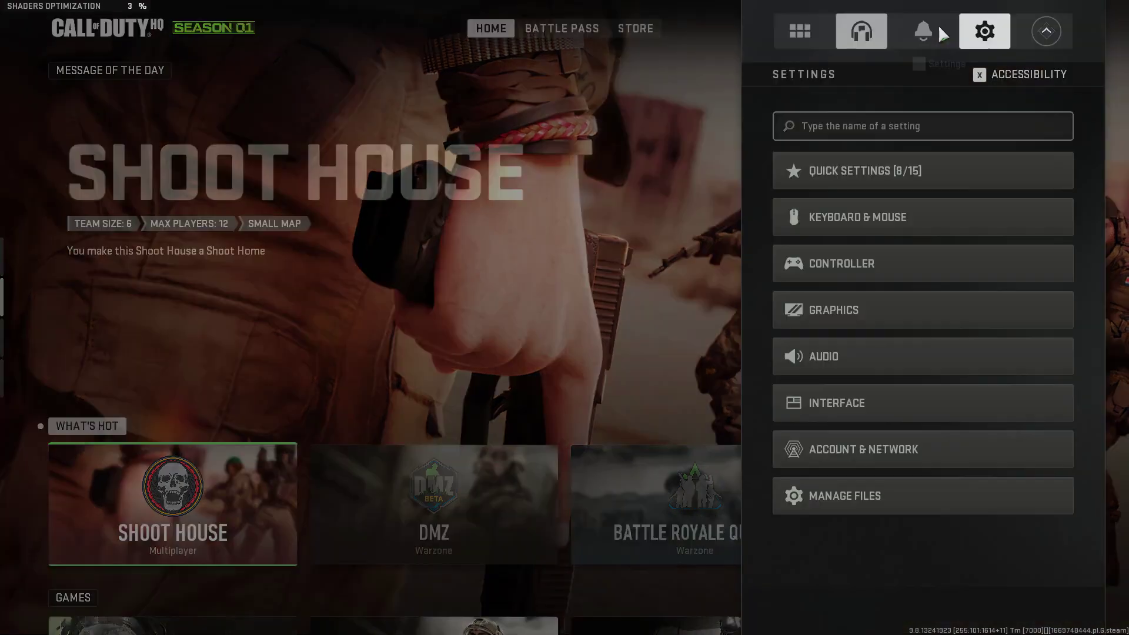
pyautogui.click(844, 311)
pyautogui.click(438, 161)
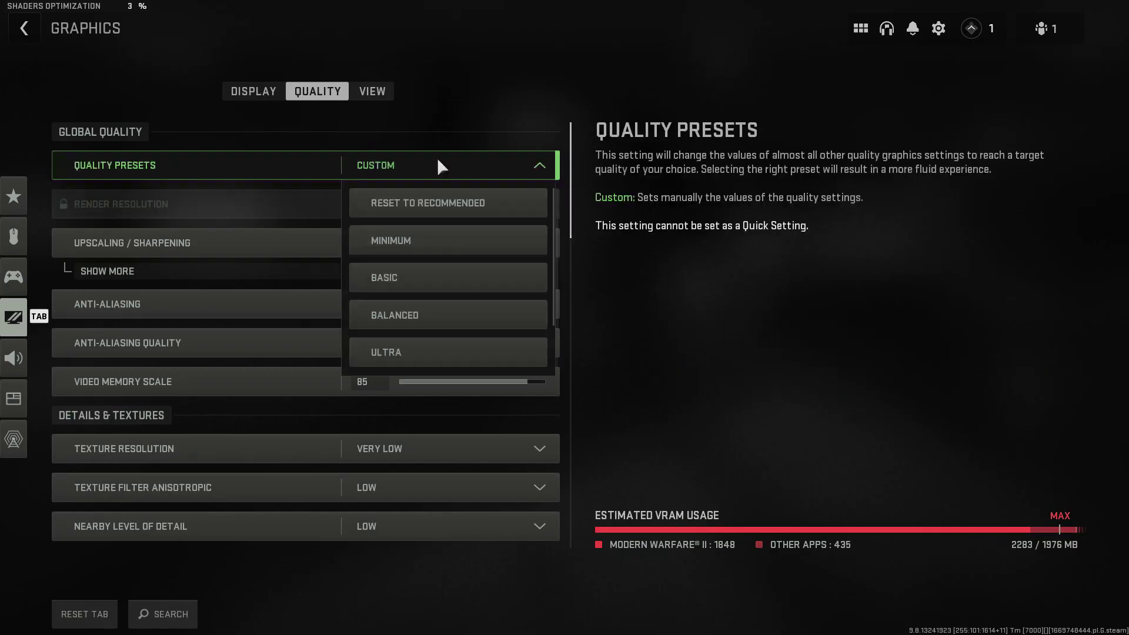
pyautogui.click(246, 82)
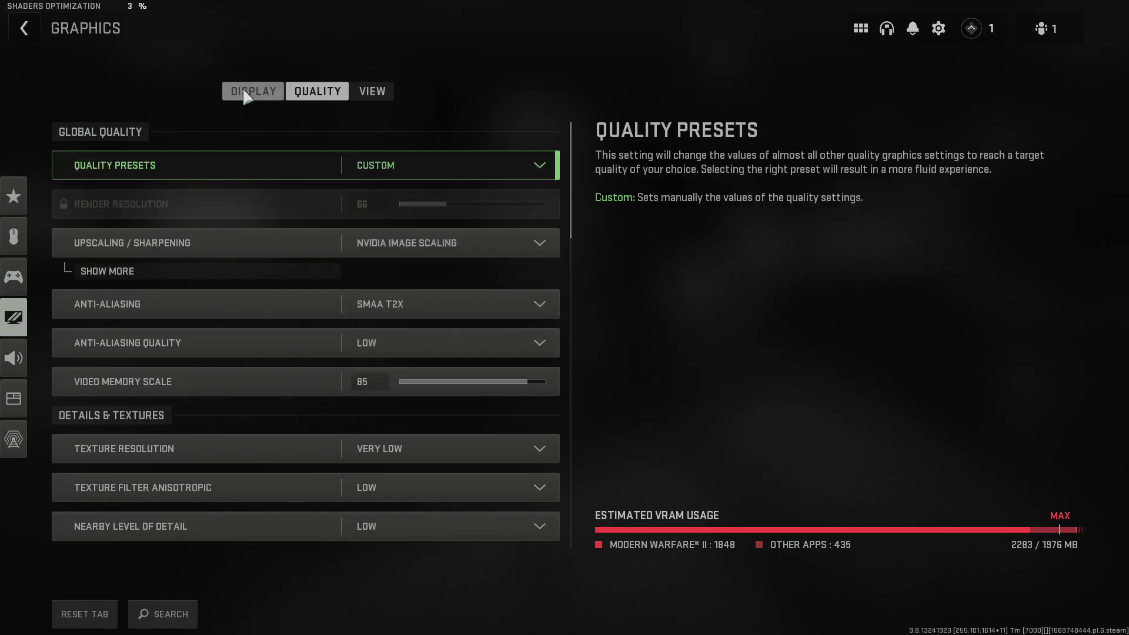
pyautogui.click(244, 91)
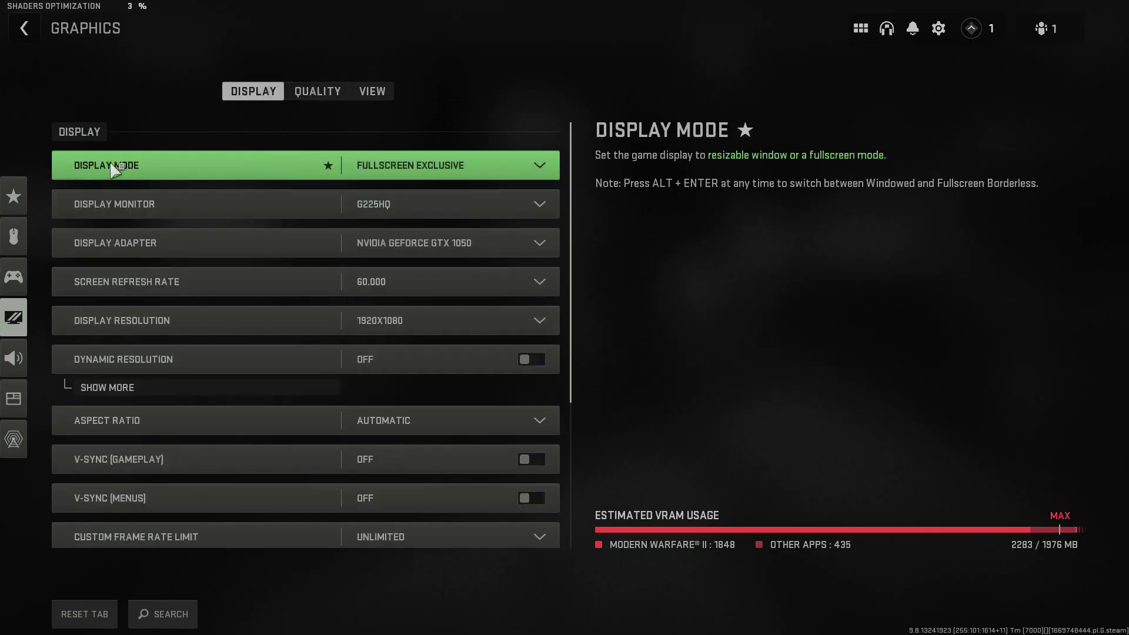
pyautogui.click(471, 166)
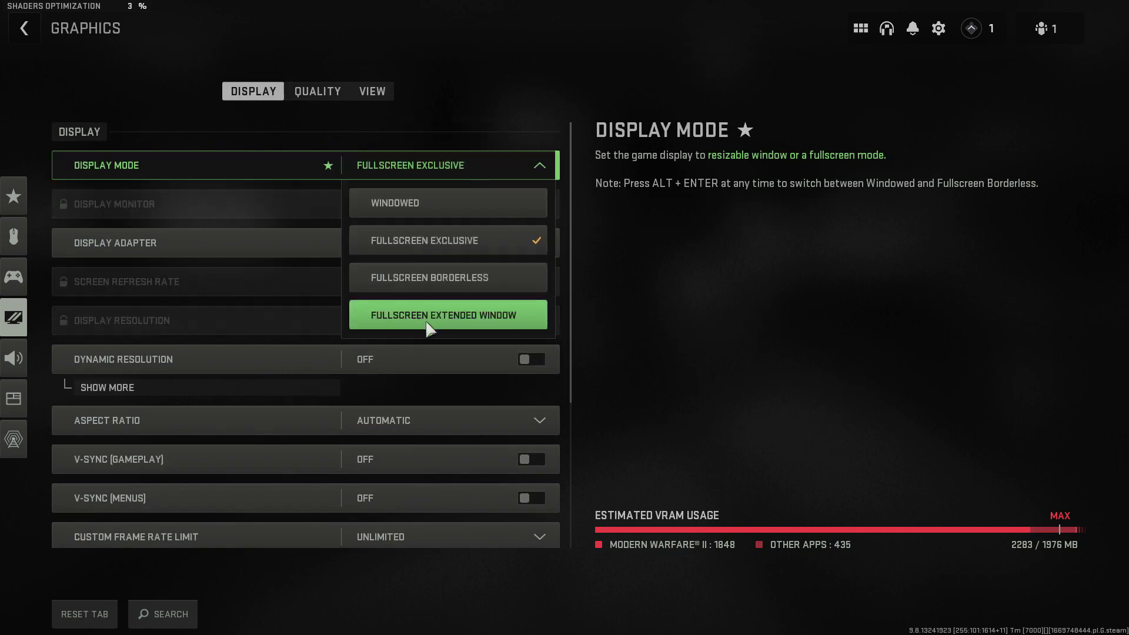
pyautogui.click(401, 323)
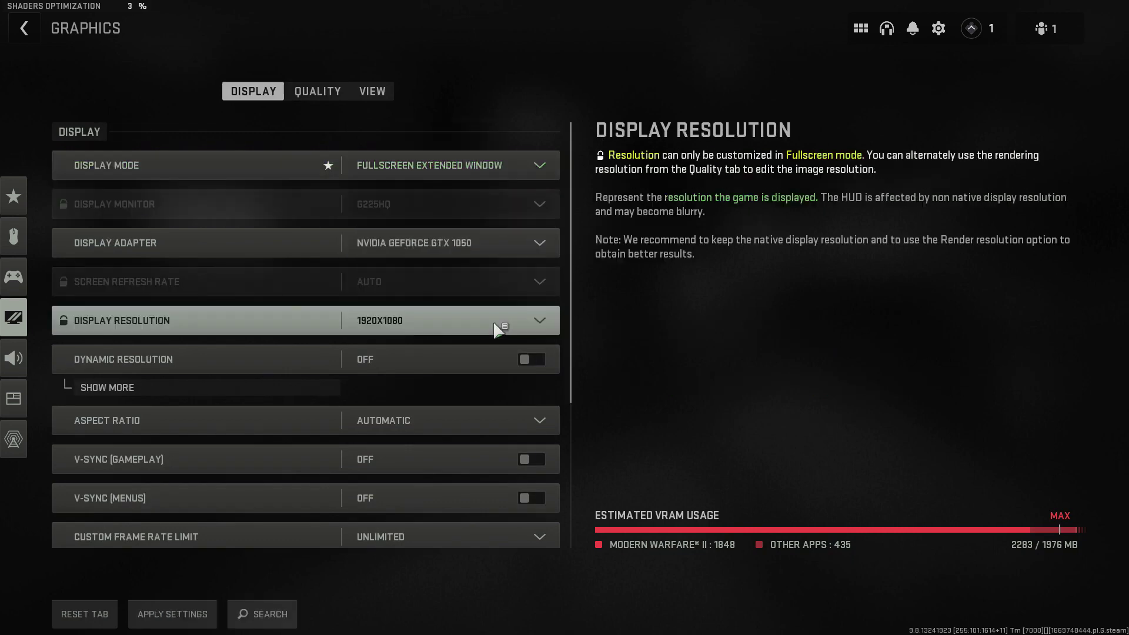
# - Keep the Custom Frame Rate Limit at Unlimited and apply the changed display settings while switching to the quality settings
pyautogui.scroll(-5, 305, 294)
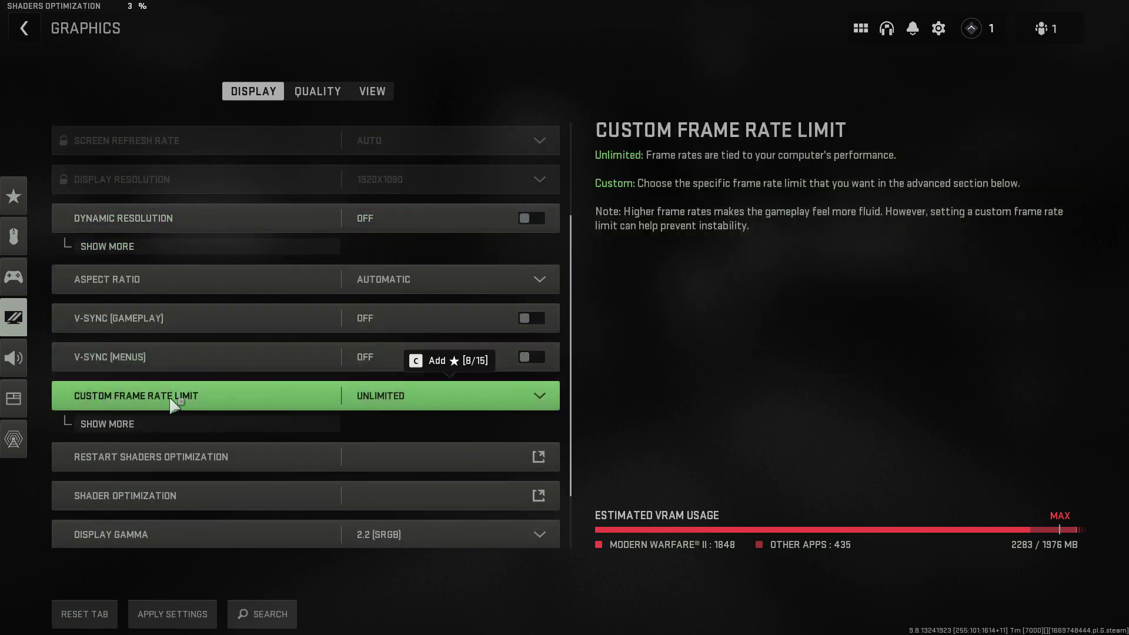
pyautogui.click(419, 408)
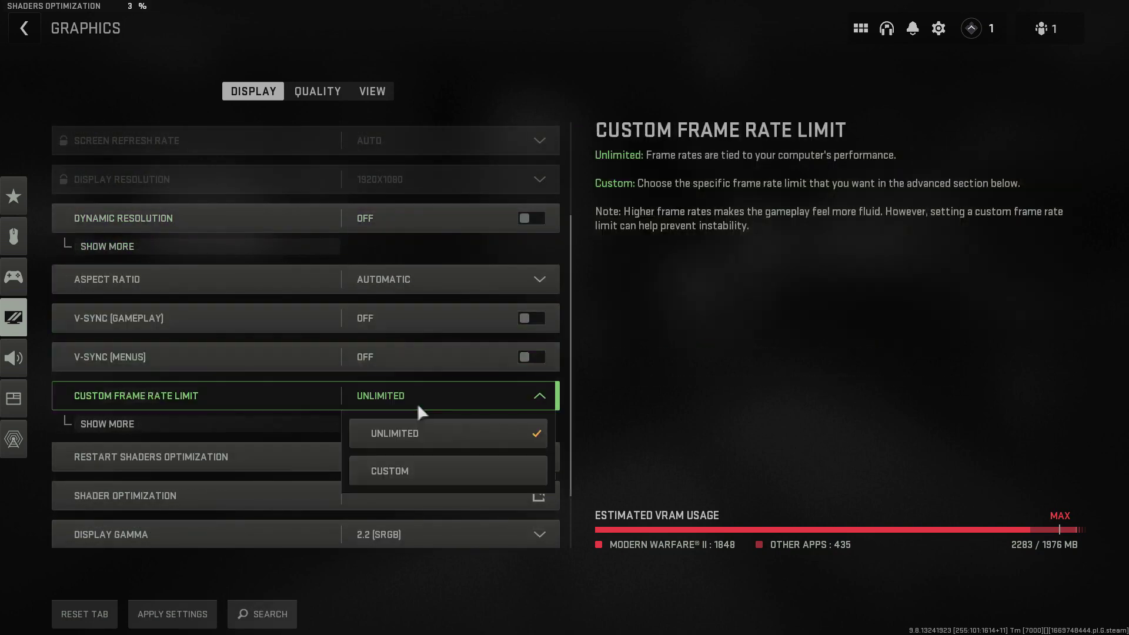
pyautogui.click(411, 442)
pyautogui.scroll(-2, 402, 429)
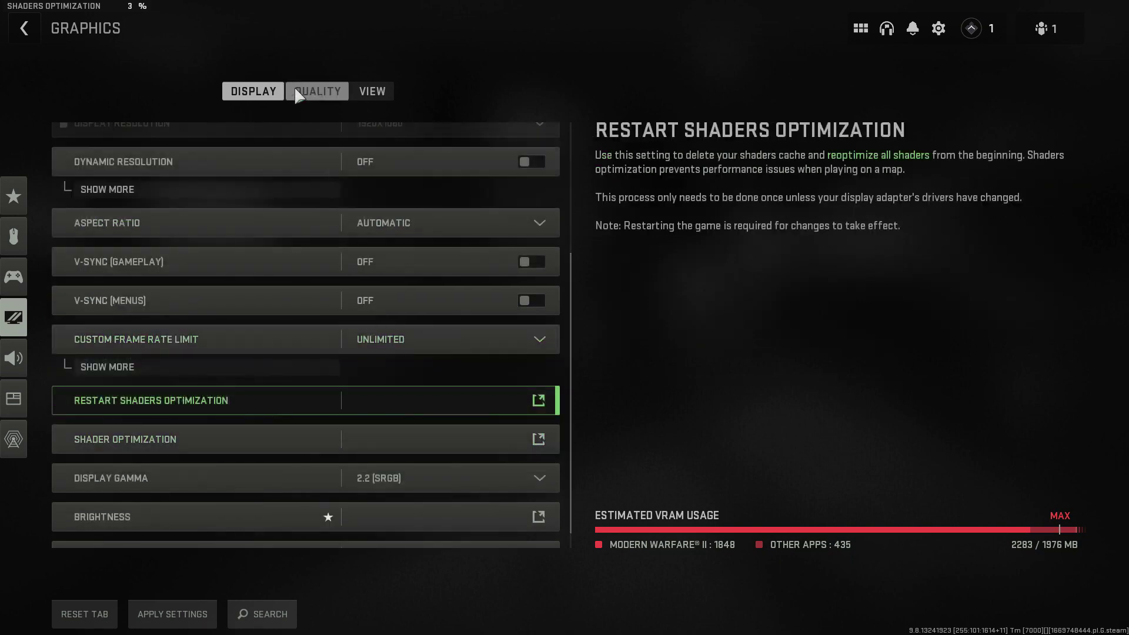
pyautogui.click(295, 93)
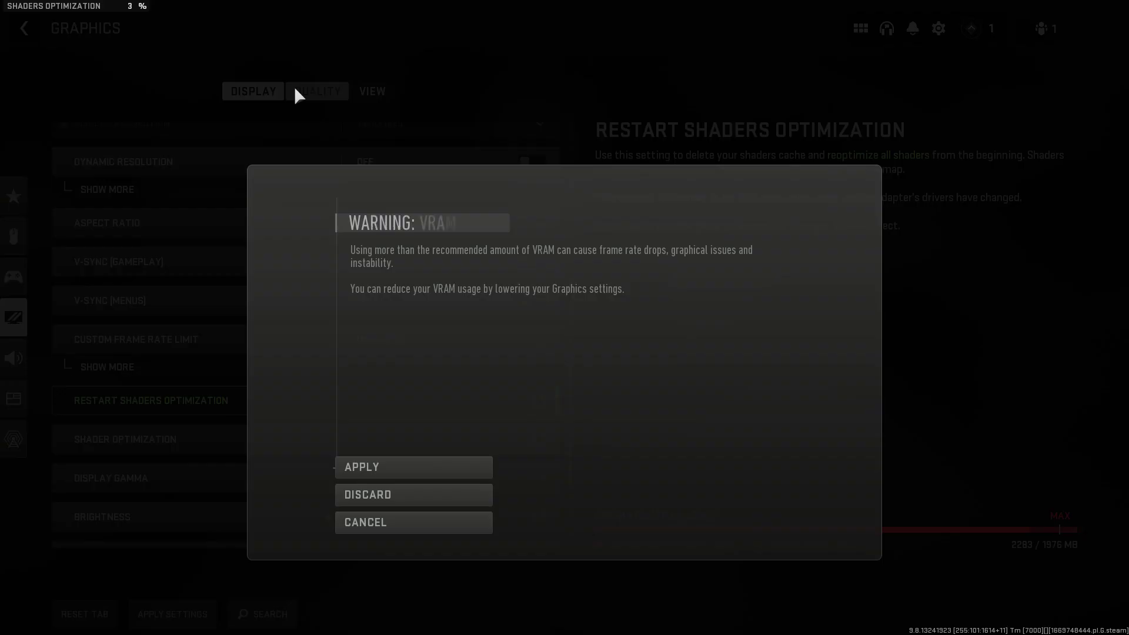
pyautogui.click(376, 469)
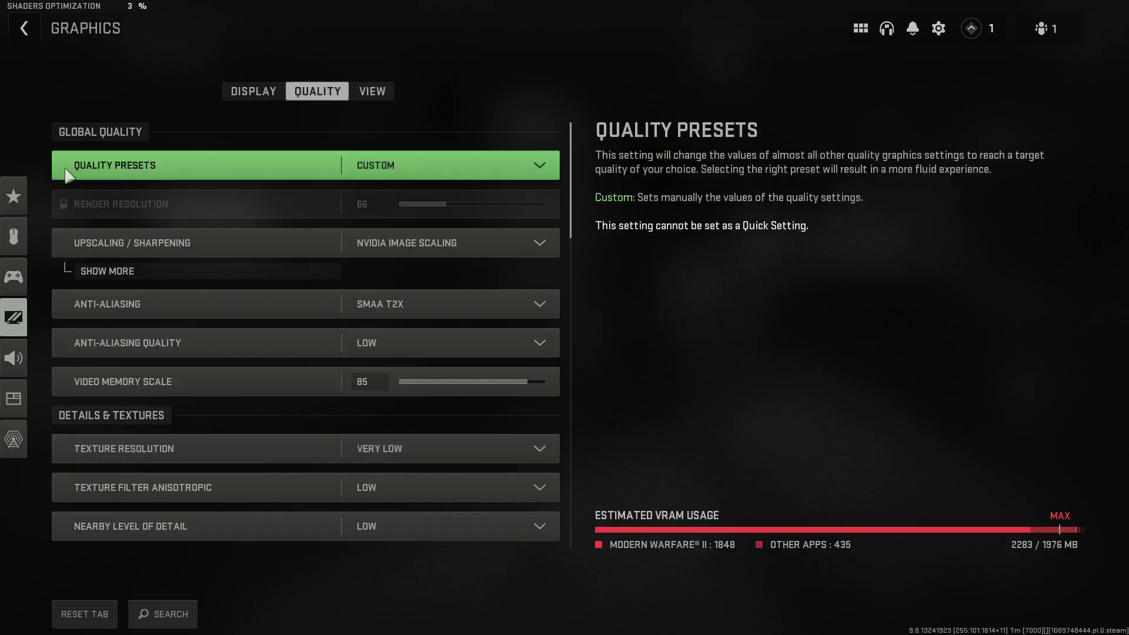
# - Set the Quality Presets to Minimum and choose NVIDIA Image Scaling for Upscaling / Sharpening
pyautogui.click(403, 167)
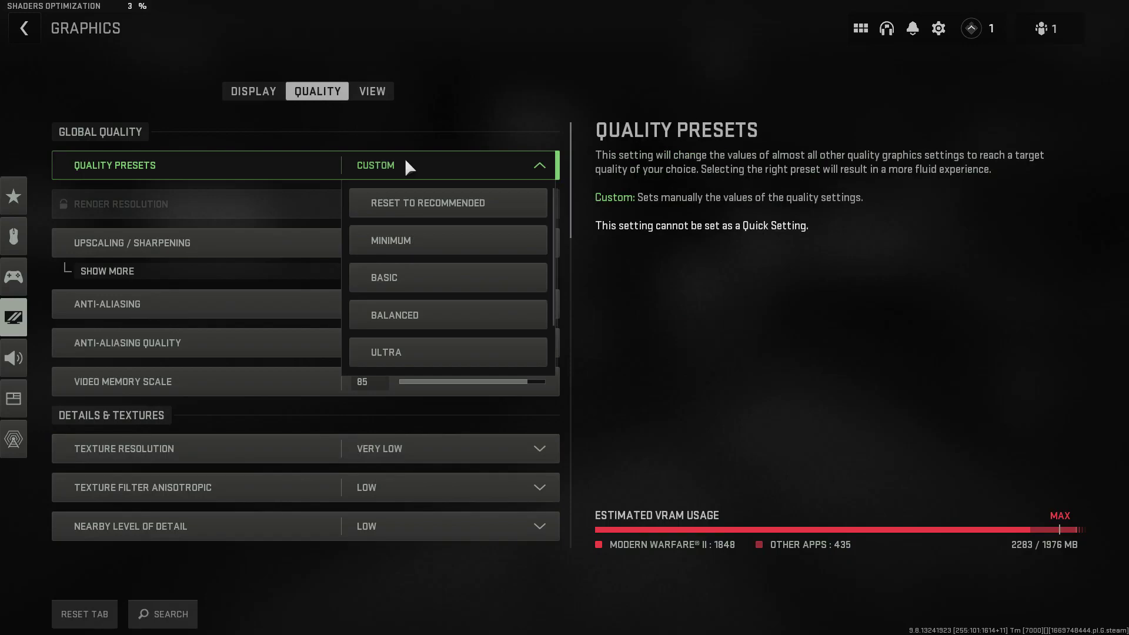
pyautogui.click(392, 241)
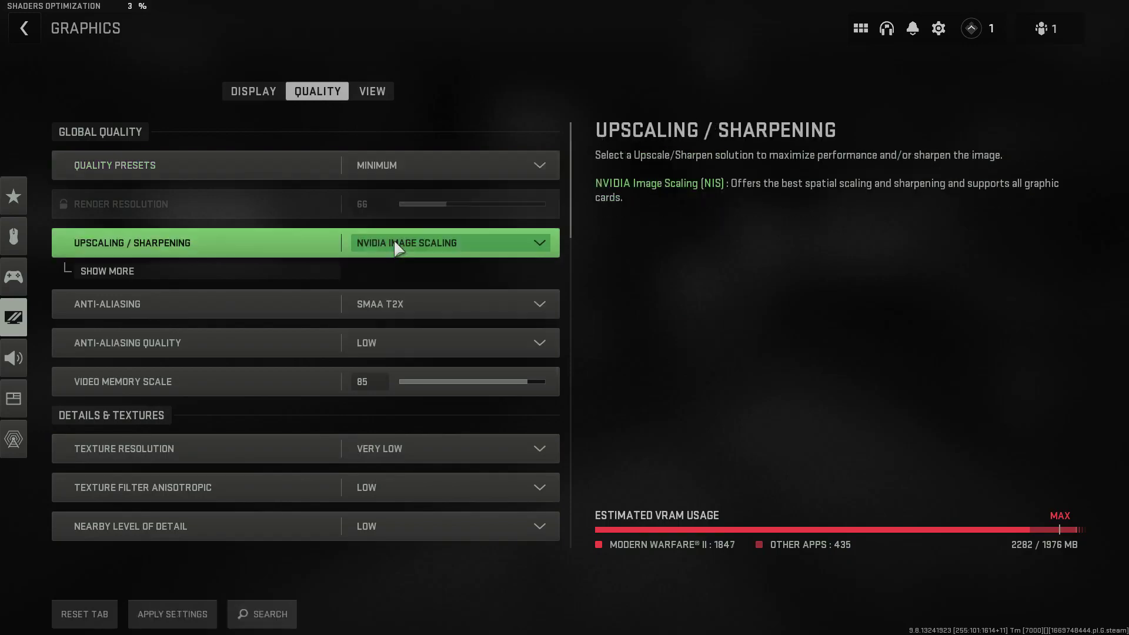
pyautogui.scroll(-1, 169, 322)
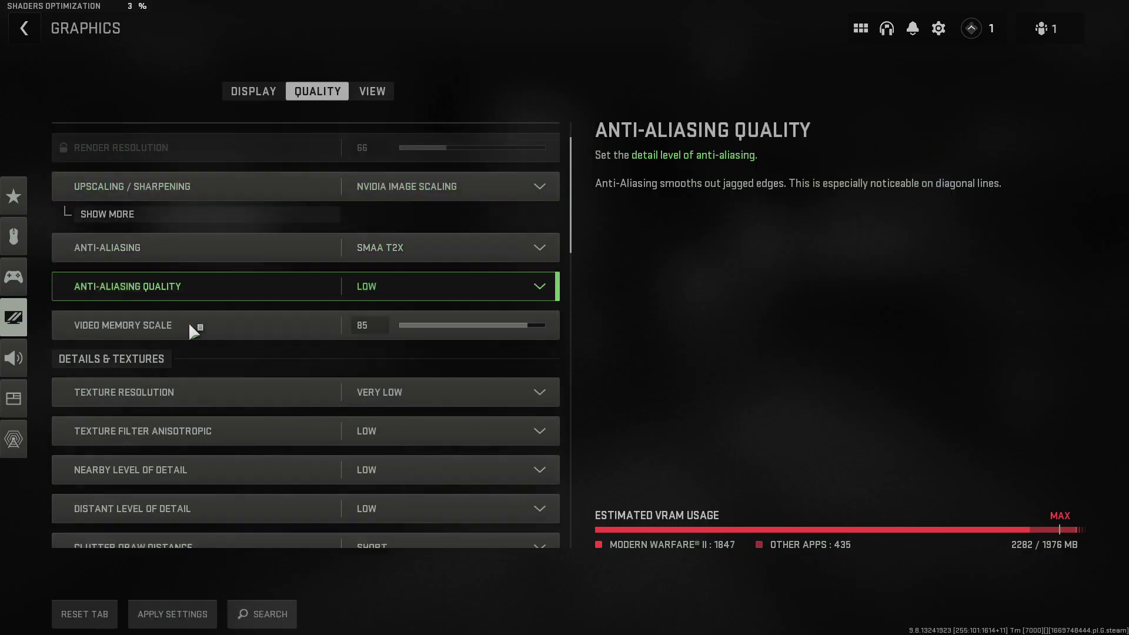
pyautogui.scroll(1, 194, 317)
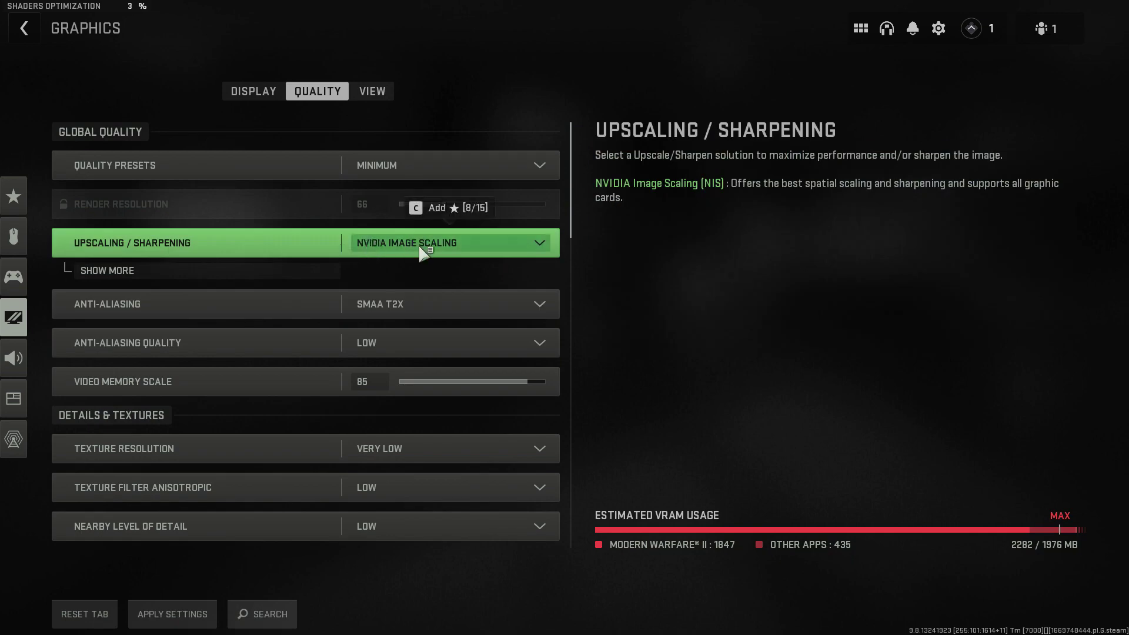
pyautogui.click(418, 244)
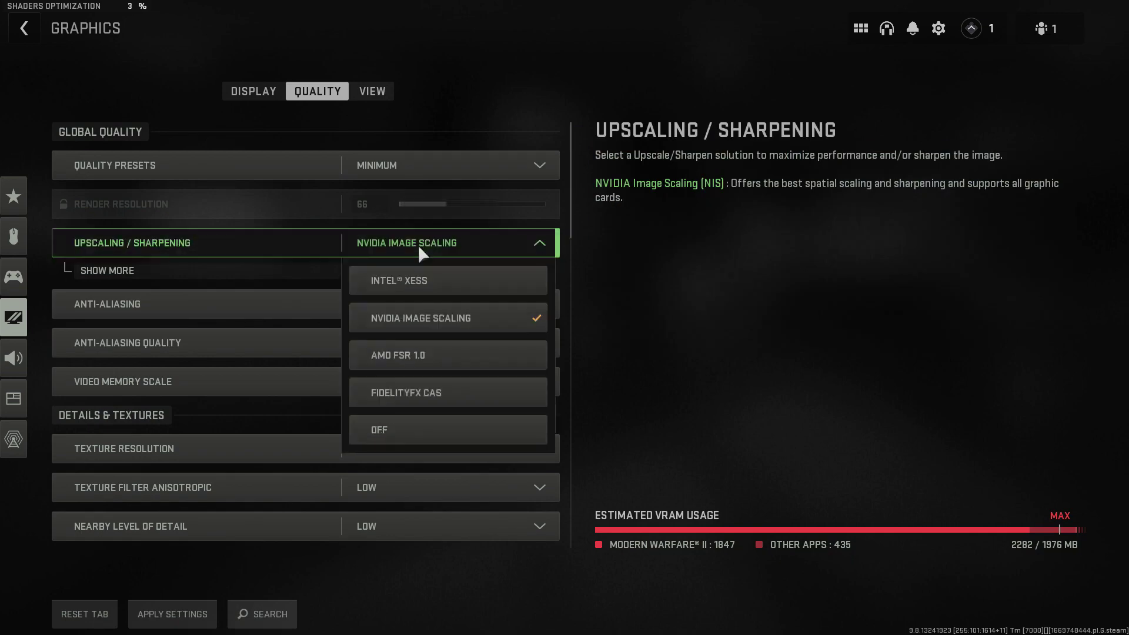
pyautogui.click(432, 324)
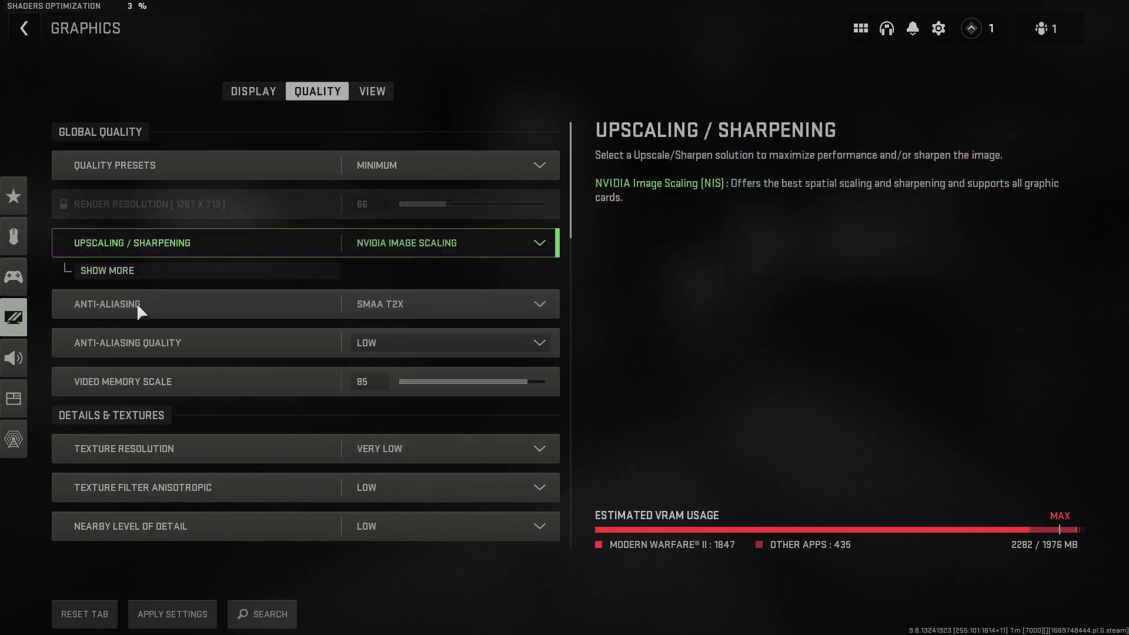
# - Disable On-Demand Texture Streaming in the Details & Textures settings
pyautogui.scroll(-1, 144, 320)
pyautogui.scroll(1, 144, 318)
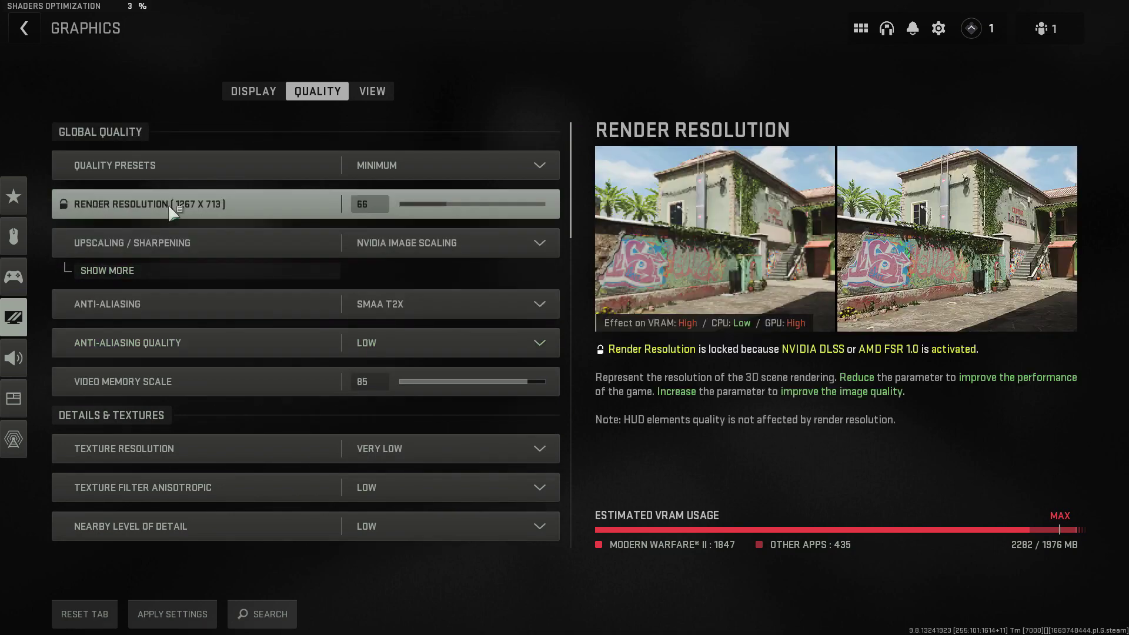
pyautogui.scroll(-2, 454, 210)
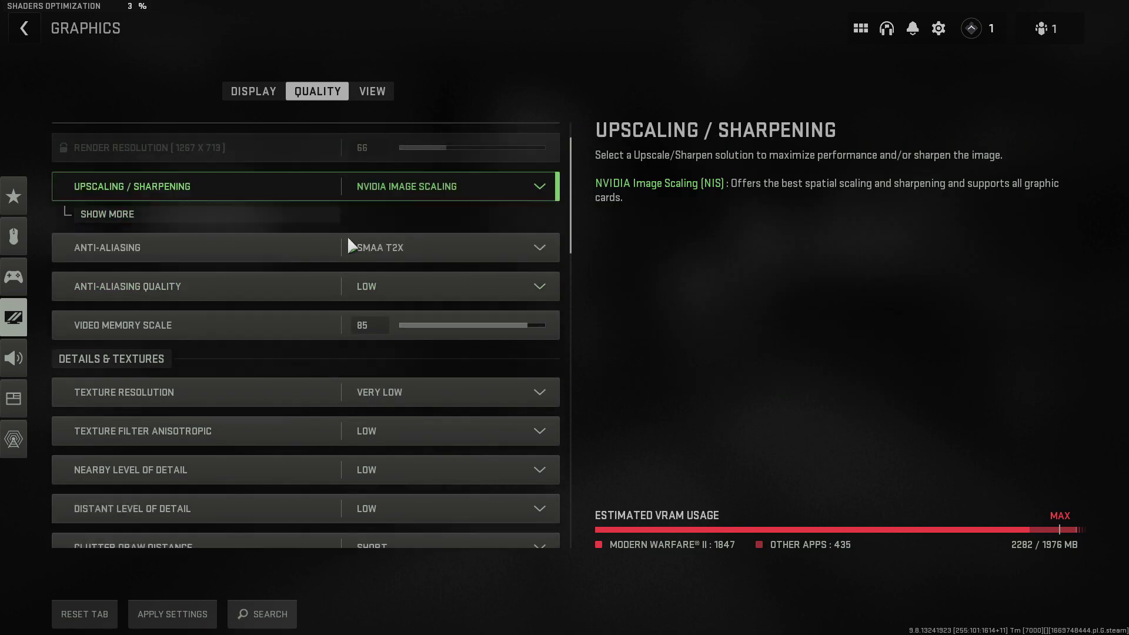
pyautogui.scroll(-5, 317, 229)
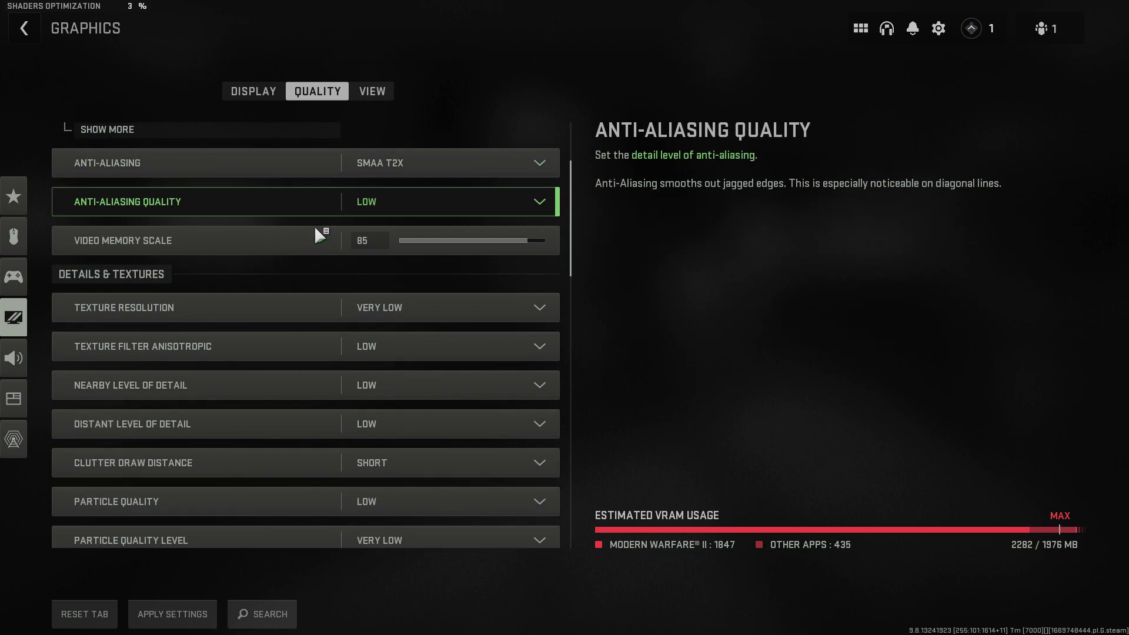
pyautogui.scroll(-9, 315, 231)
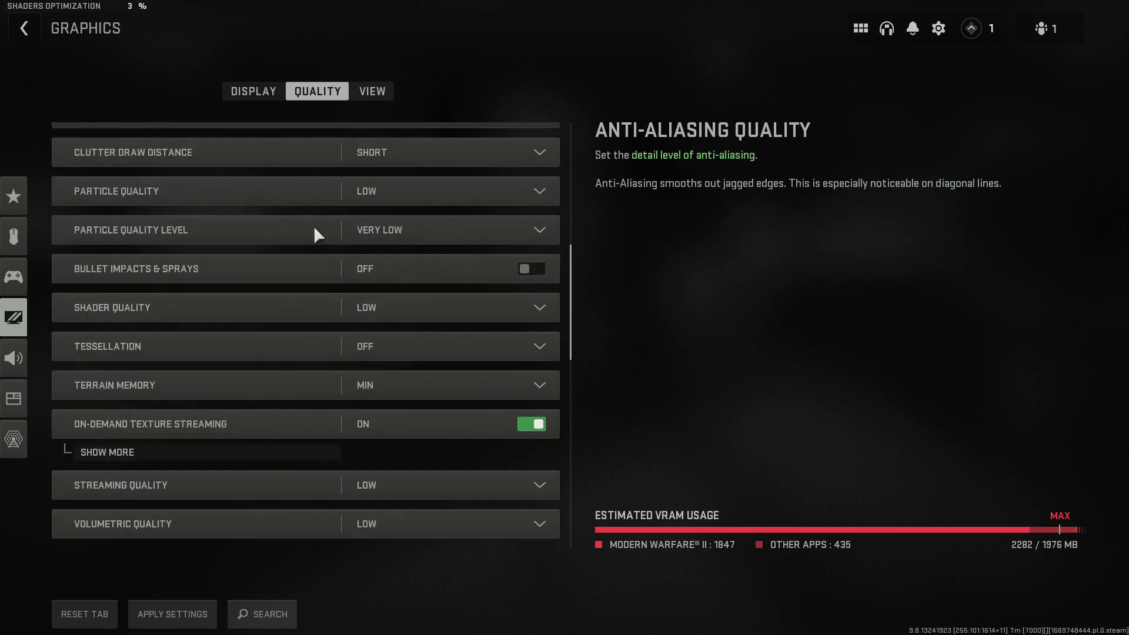
pyautogui.scroll(-4, 315, 234)
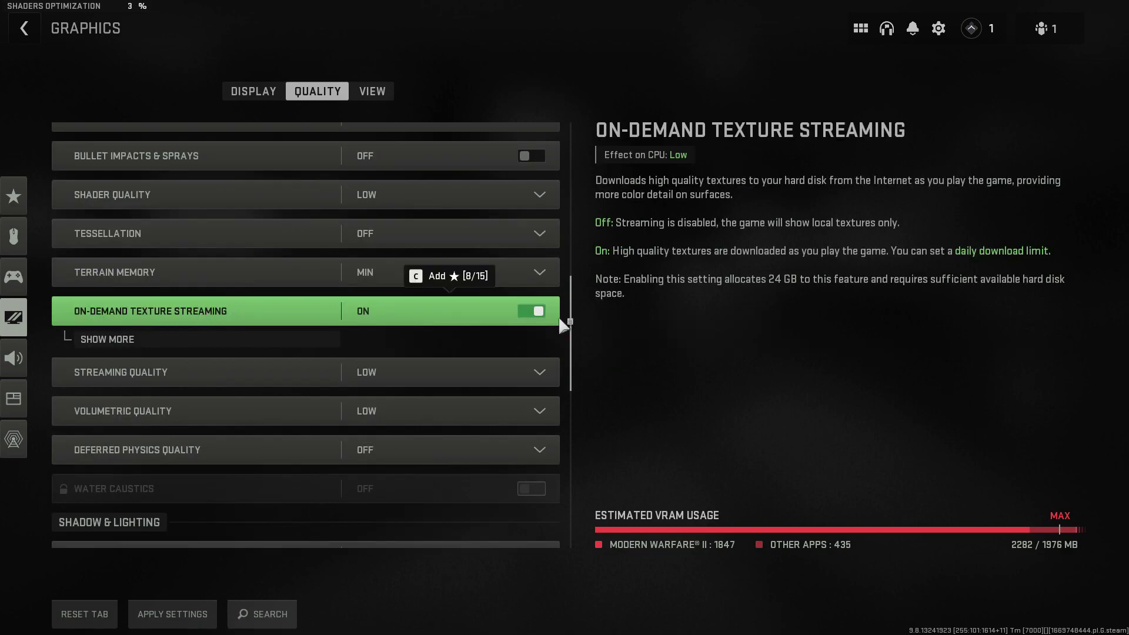
pyautogui.click(535, 311)
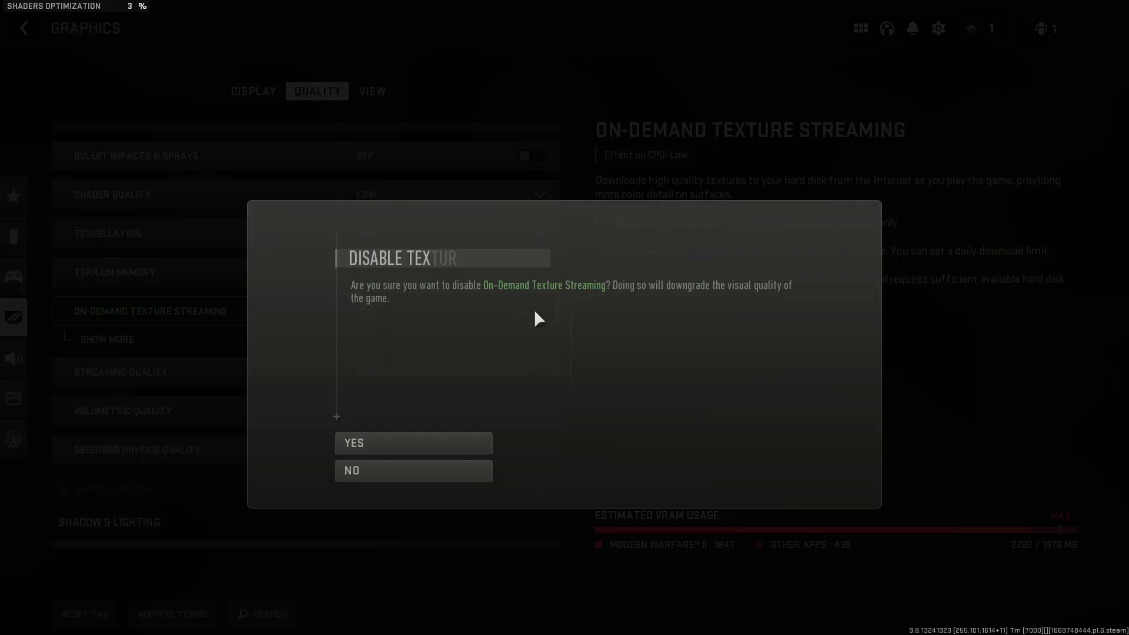
pyautogui.click(382, 445)
# - Review the remaining shadow, lighting and post-processing options and apply the changed quality settings
pyautogui.scroll(-1, 299, 322)
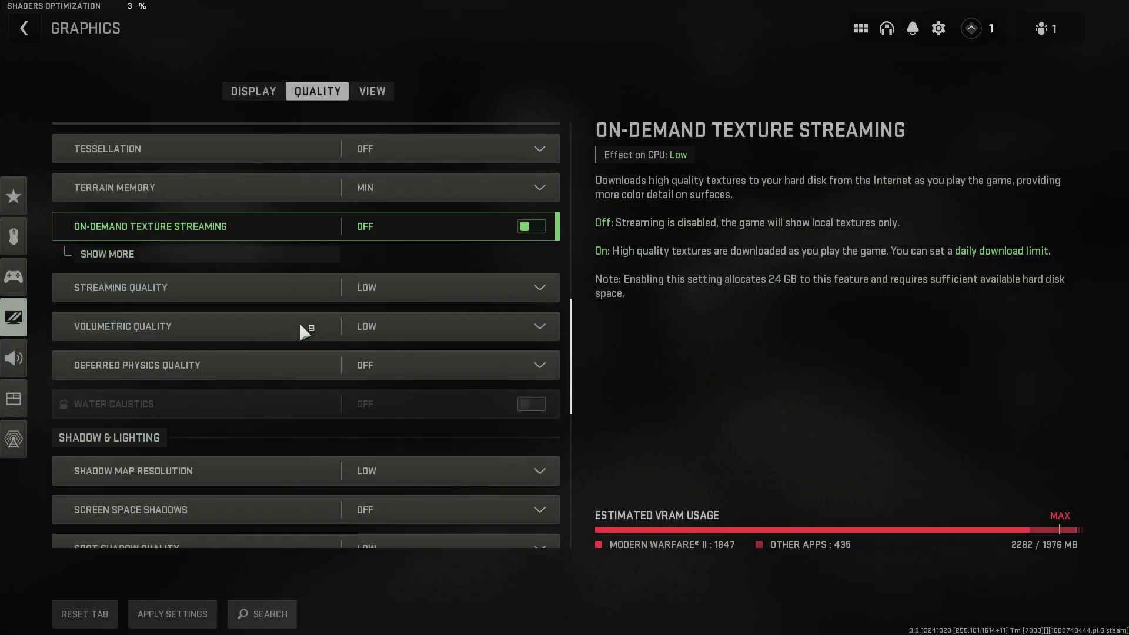
pyautogui.scroll(-4, 294, 306)
pyautogui.scroll(-10, 287, 296)
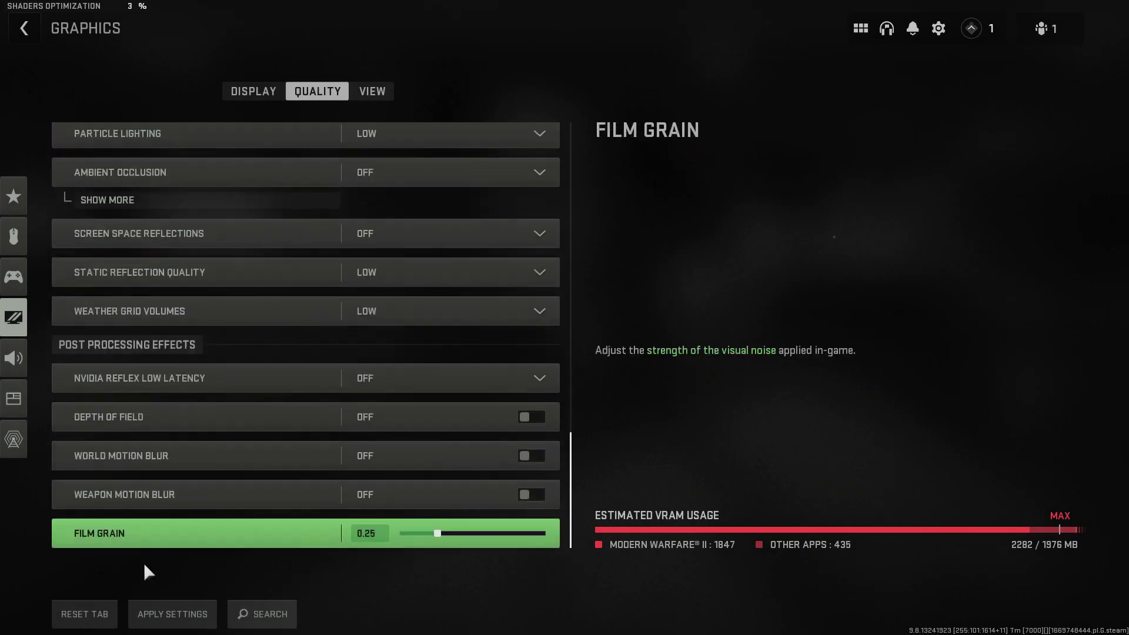
pyautogui.click(174, 620)
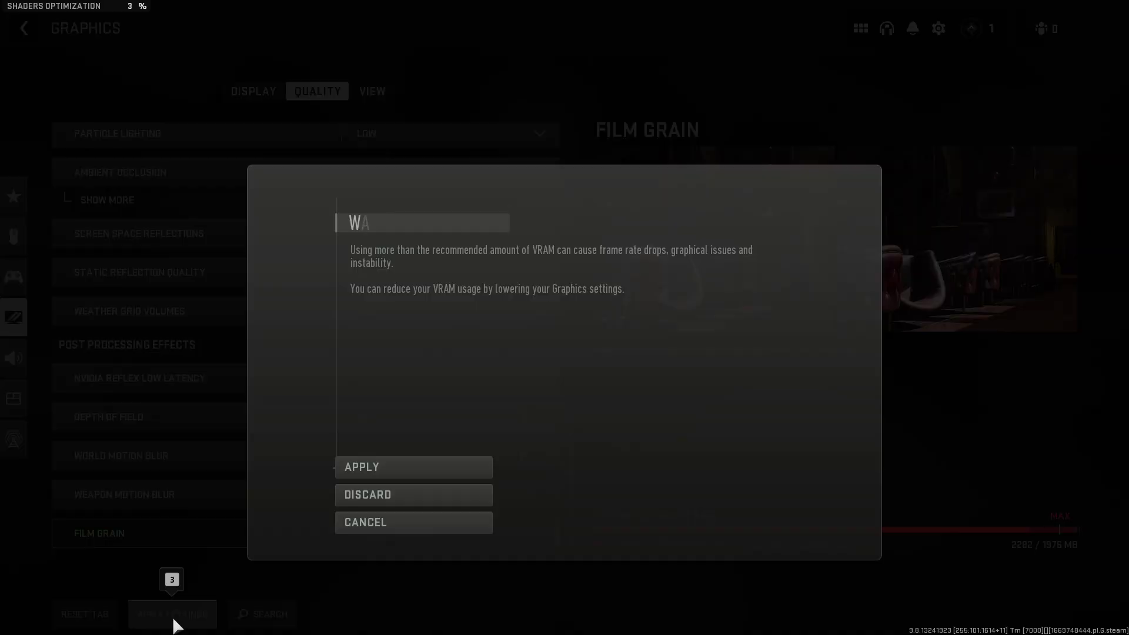
pyautogui.click(355, 472)
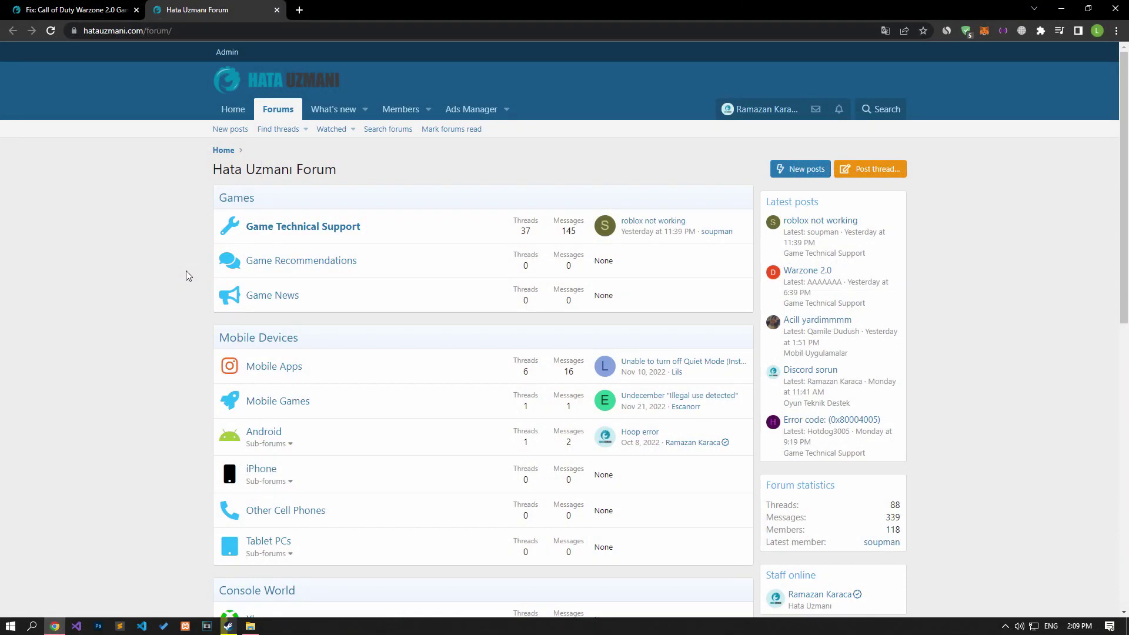
# - Switch to the Hata Uzmanı forum in the browser and open the category choice for posting a thread
pyautogui.click(855, 169)
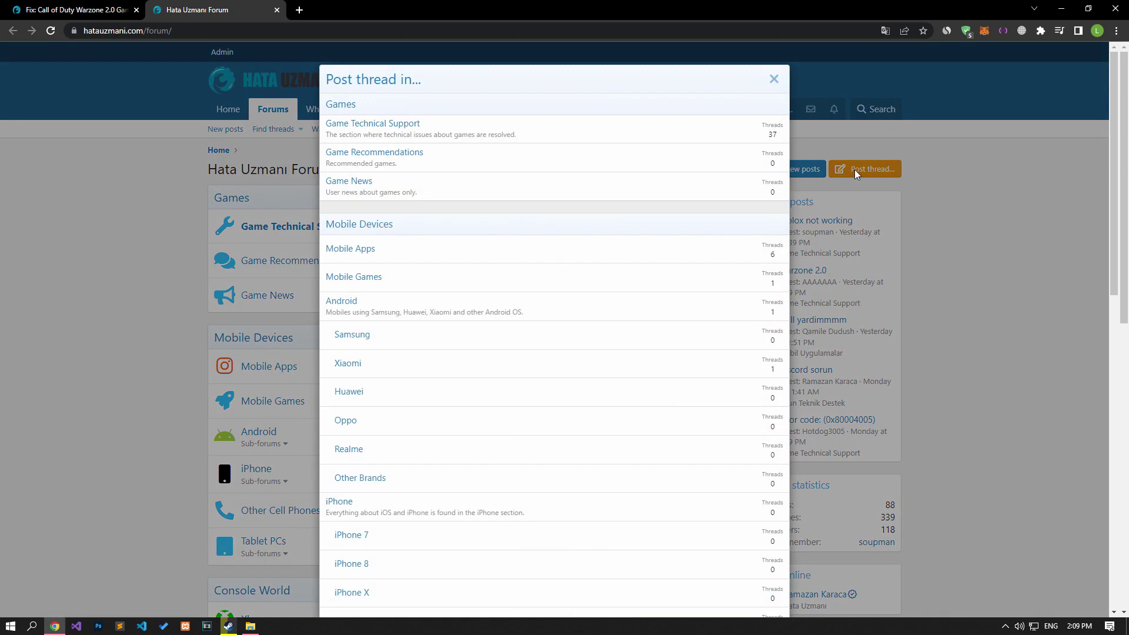